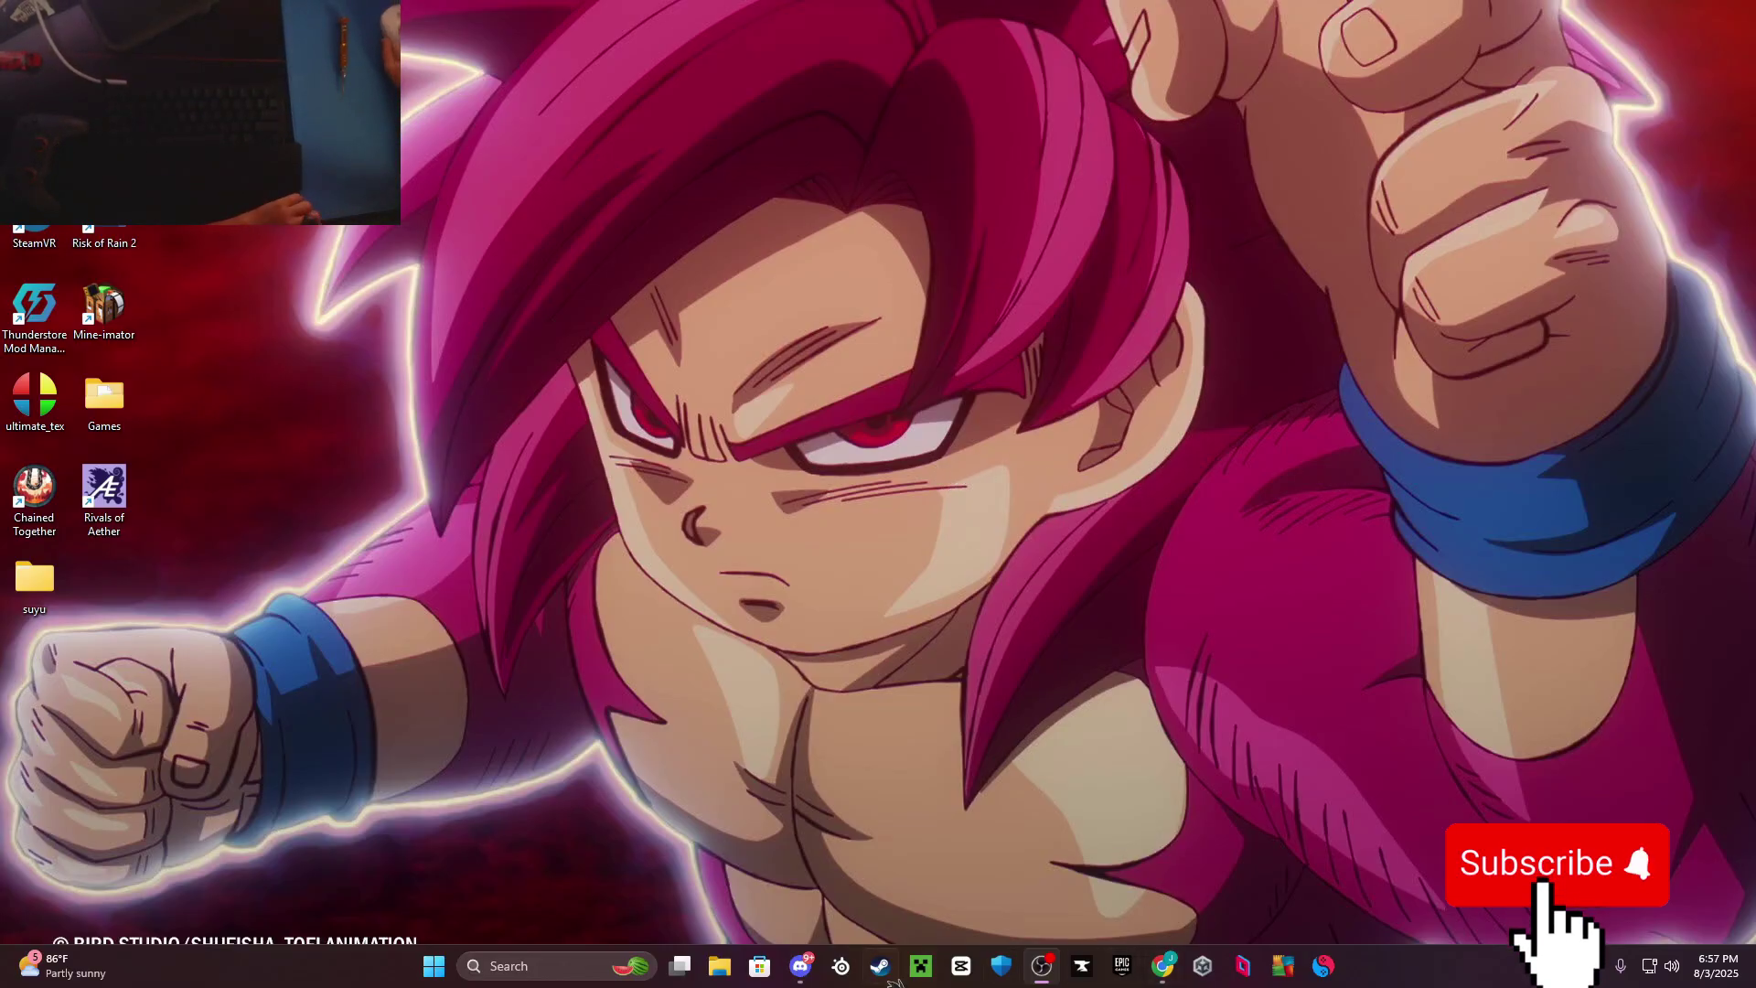
Open the suyu releases page from the link in the Discord suyu channel and view the v0.0.3 download files
mouse_move(800, 966)
left_click(782, 869)
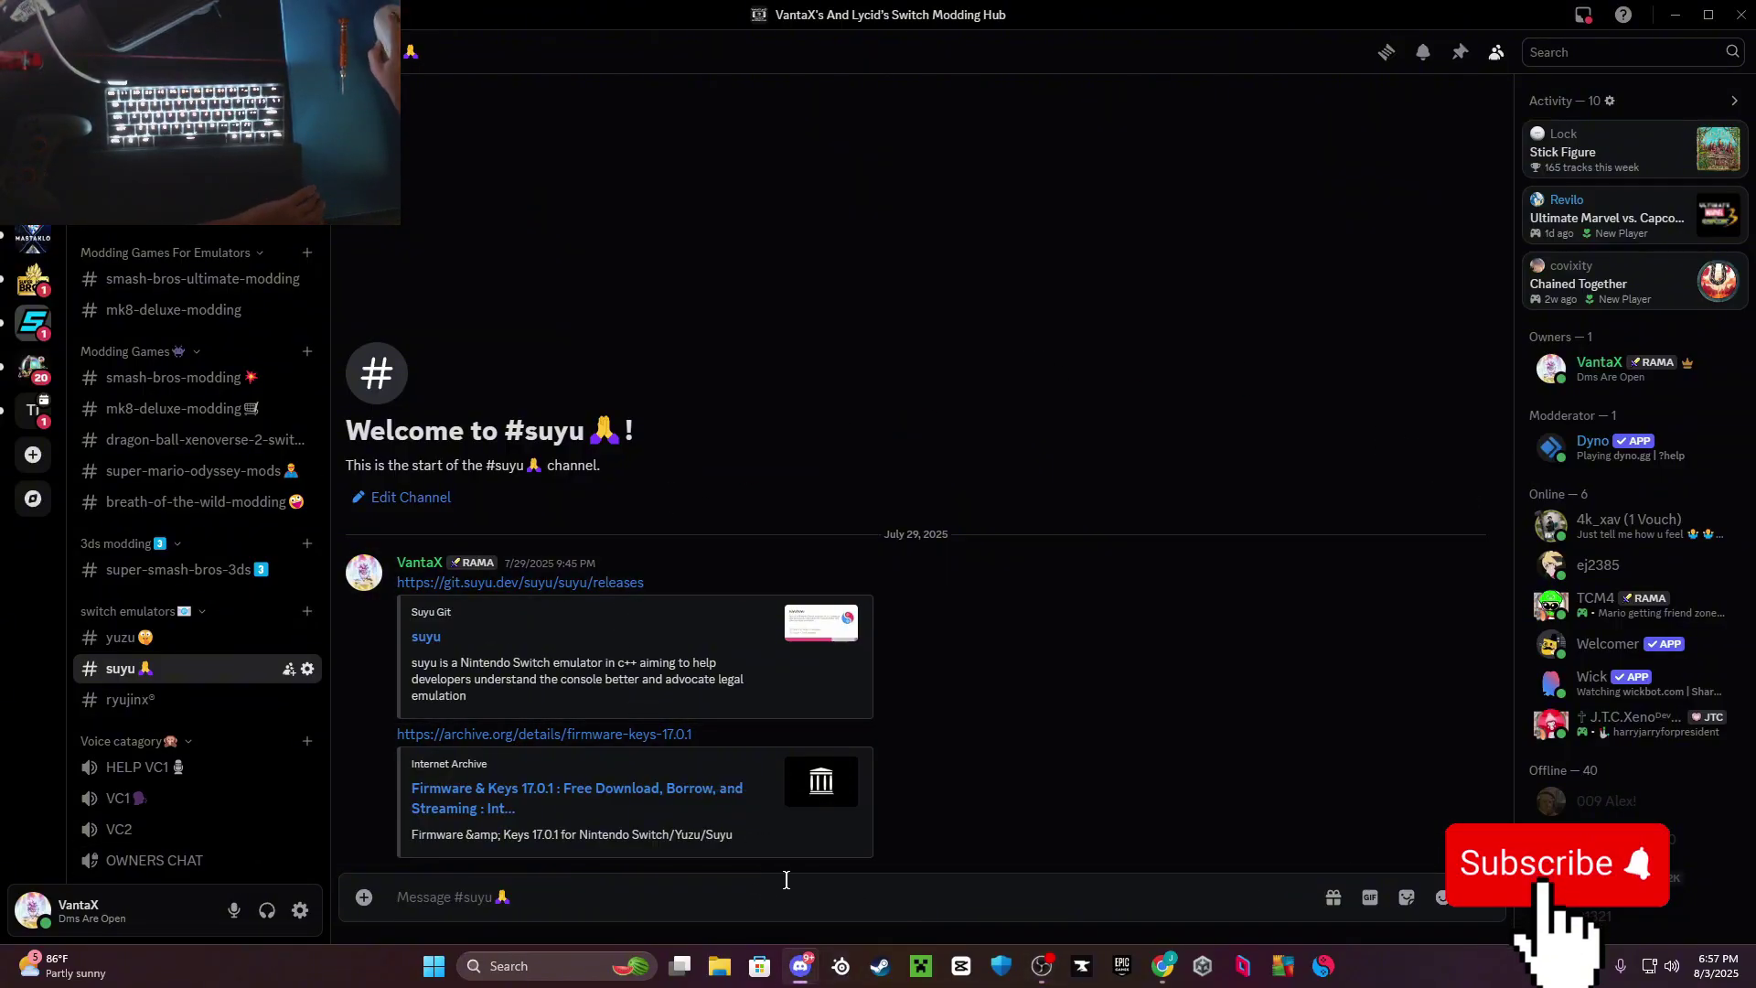
left_click(599, 584)
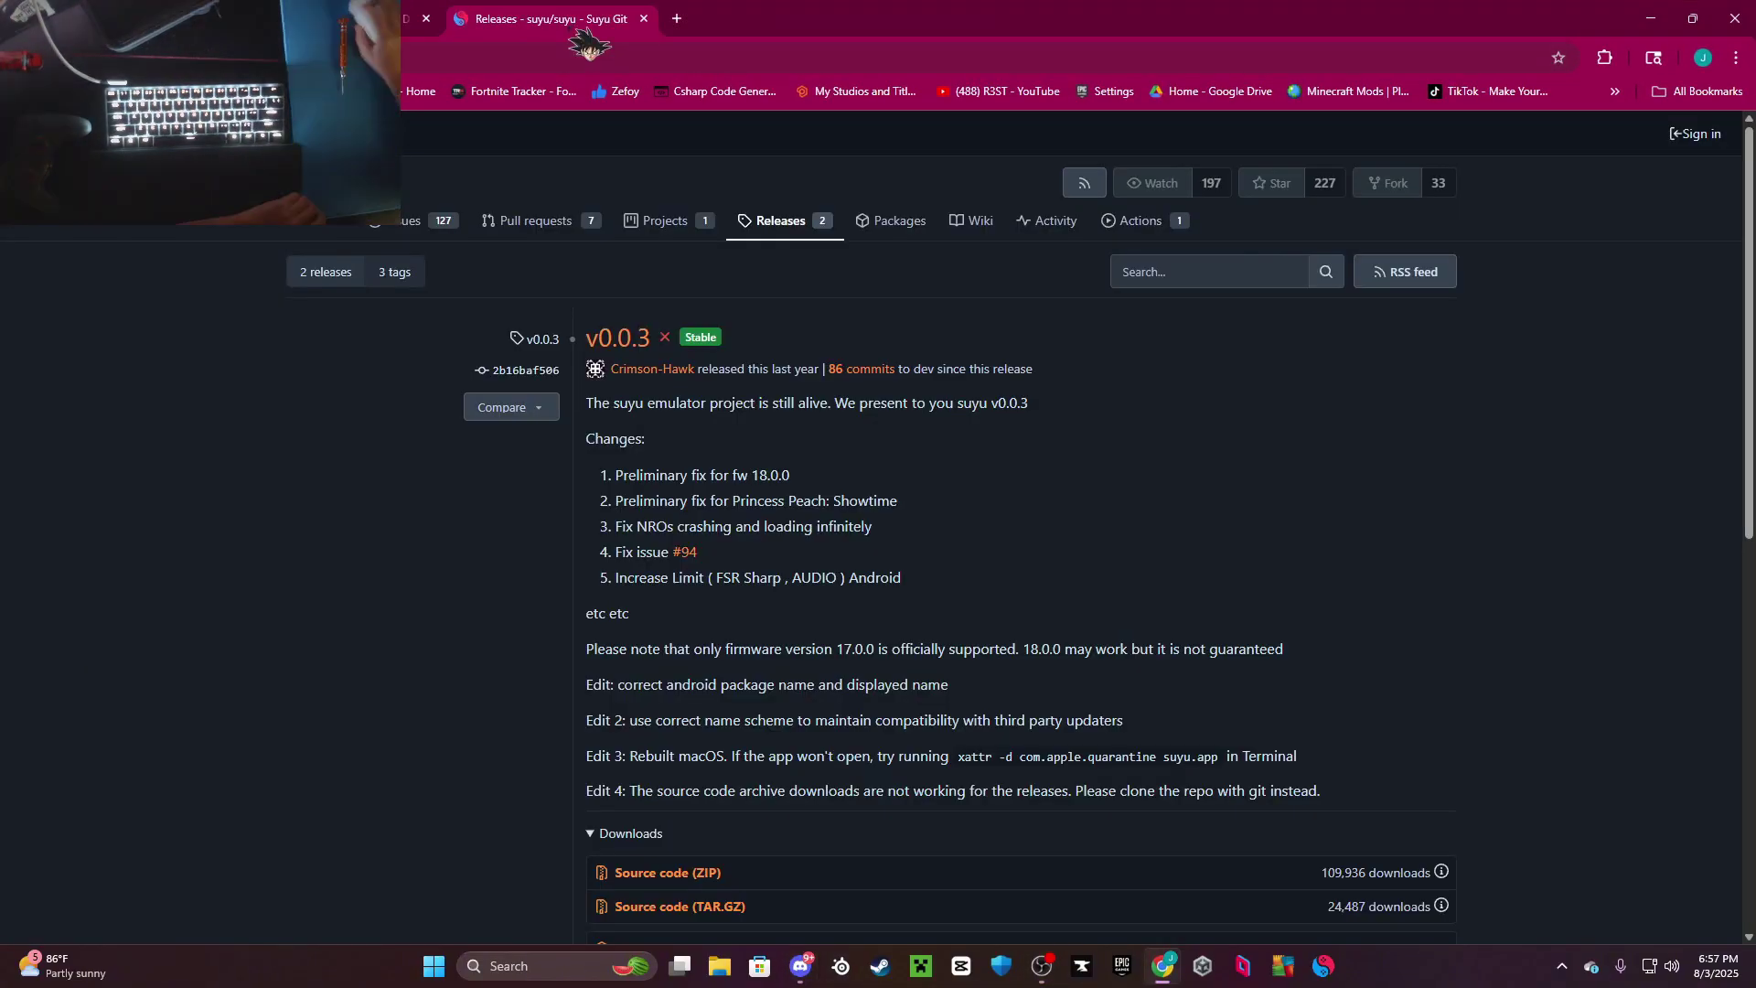
left_click(410, 19)
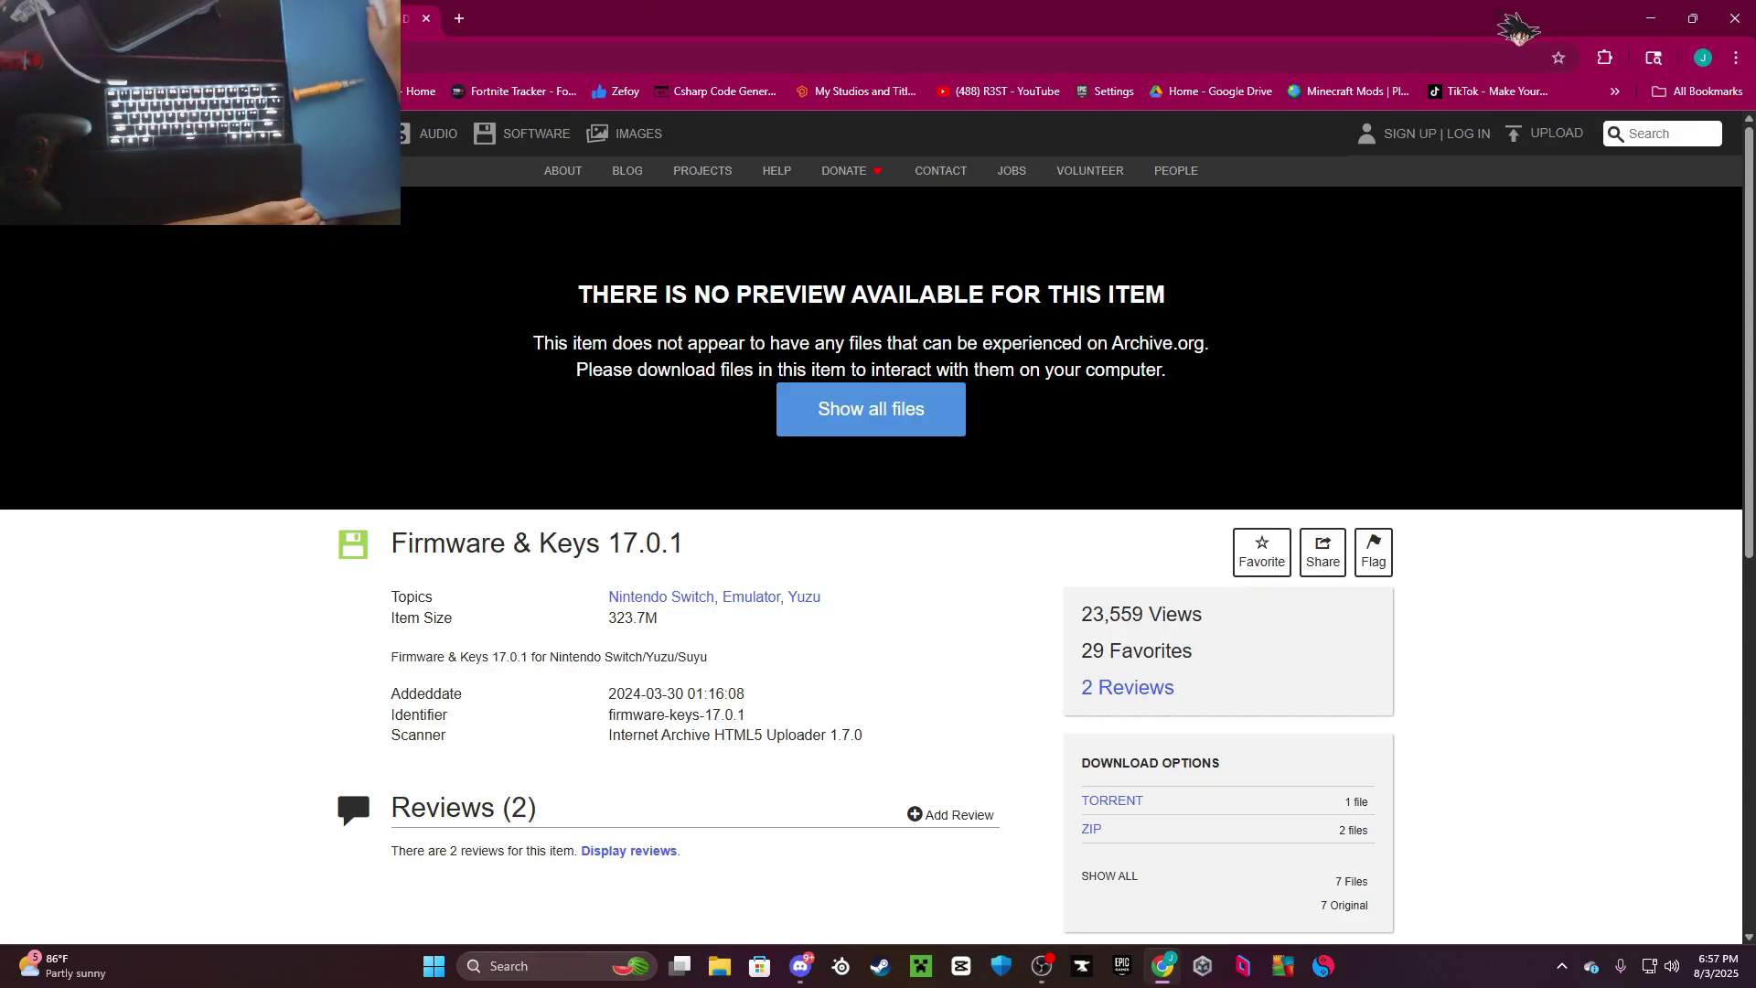
key("super+Down")
key("super+Up")
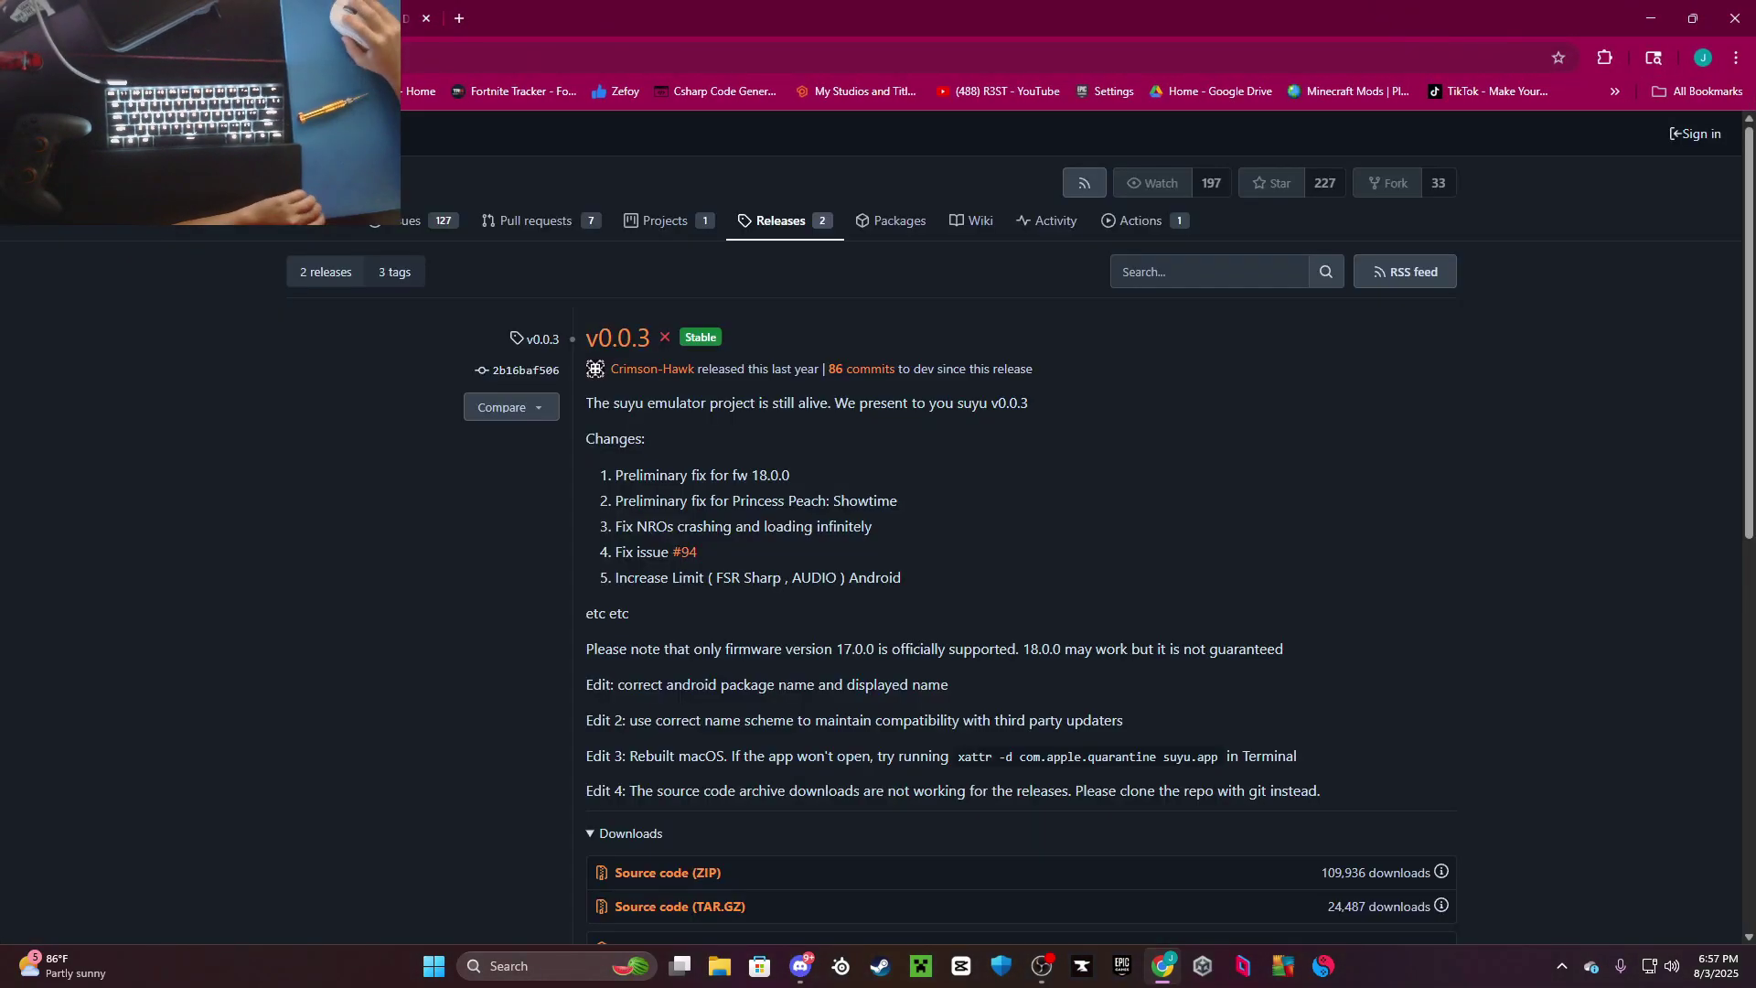
left_click(348, 19)
scroll(773, 833, "down", 4)
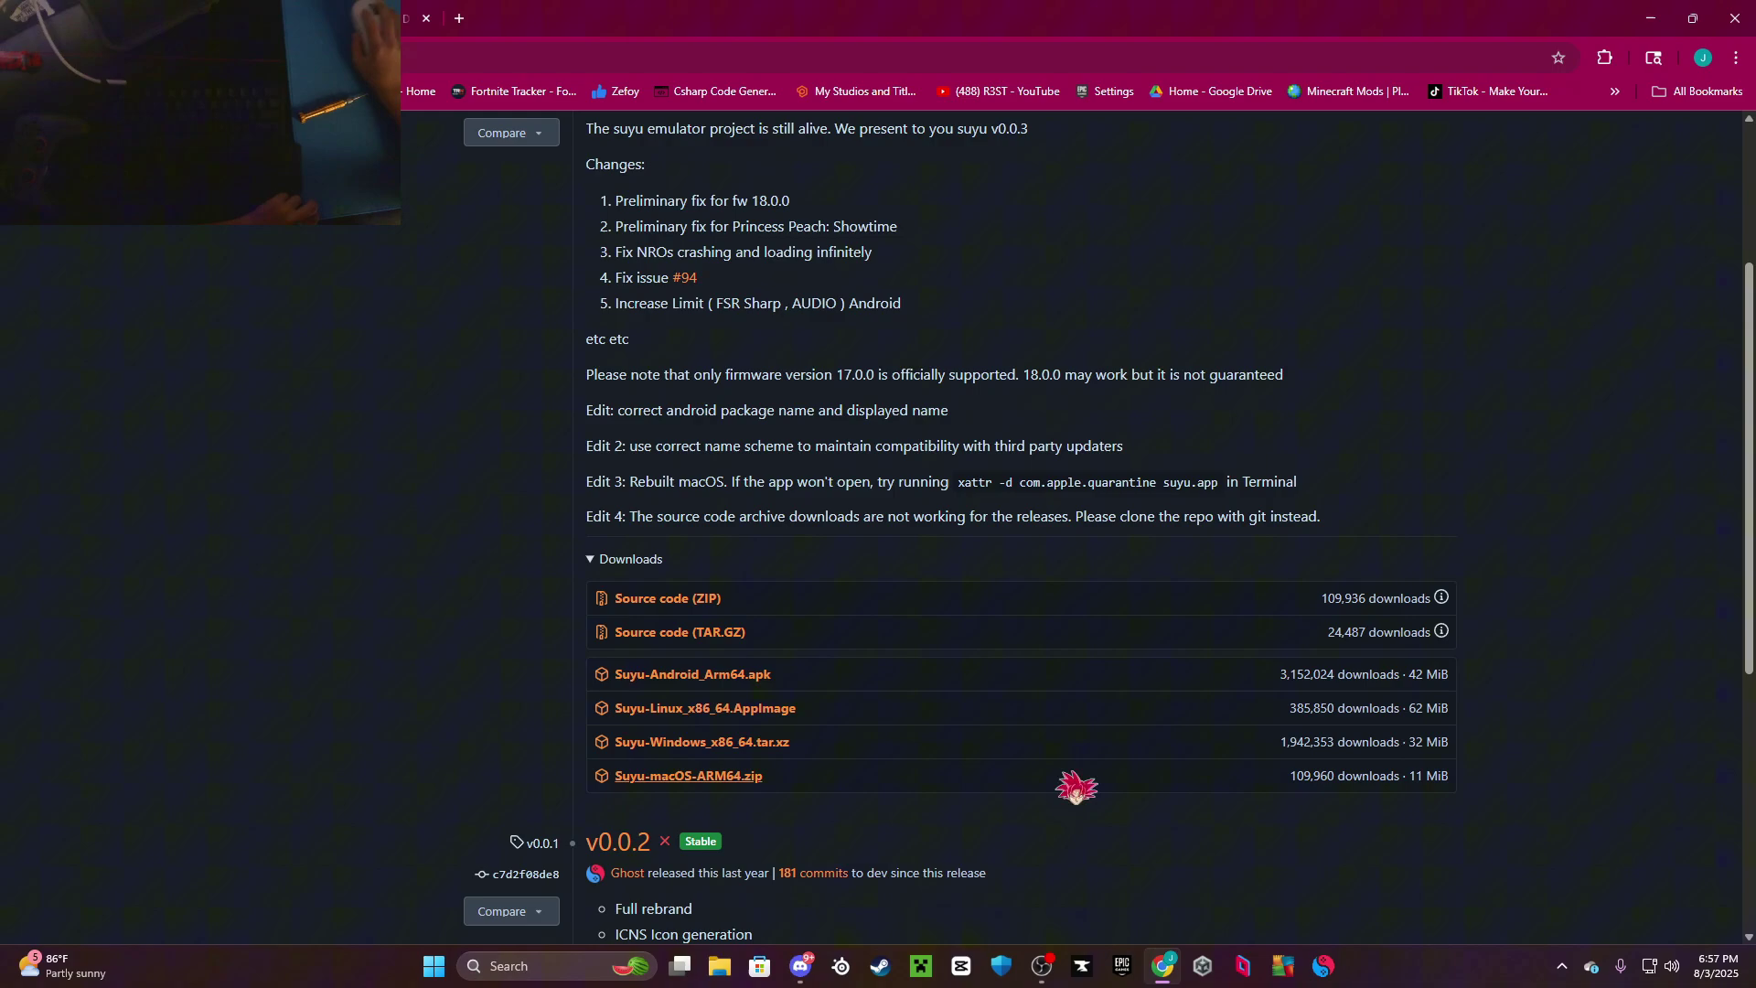
Show the ZIP files offered for Firmware & Keys 17.0.1 on the Internet Archive page, and minimize the browser and Discord
key("ctrl+Tab")
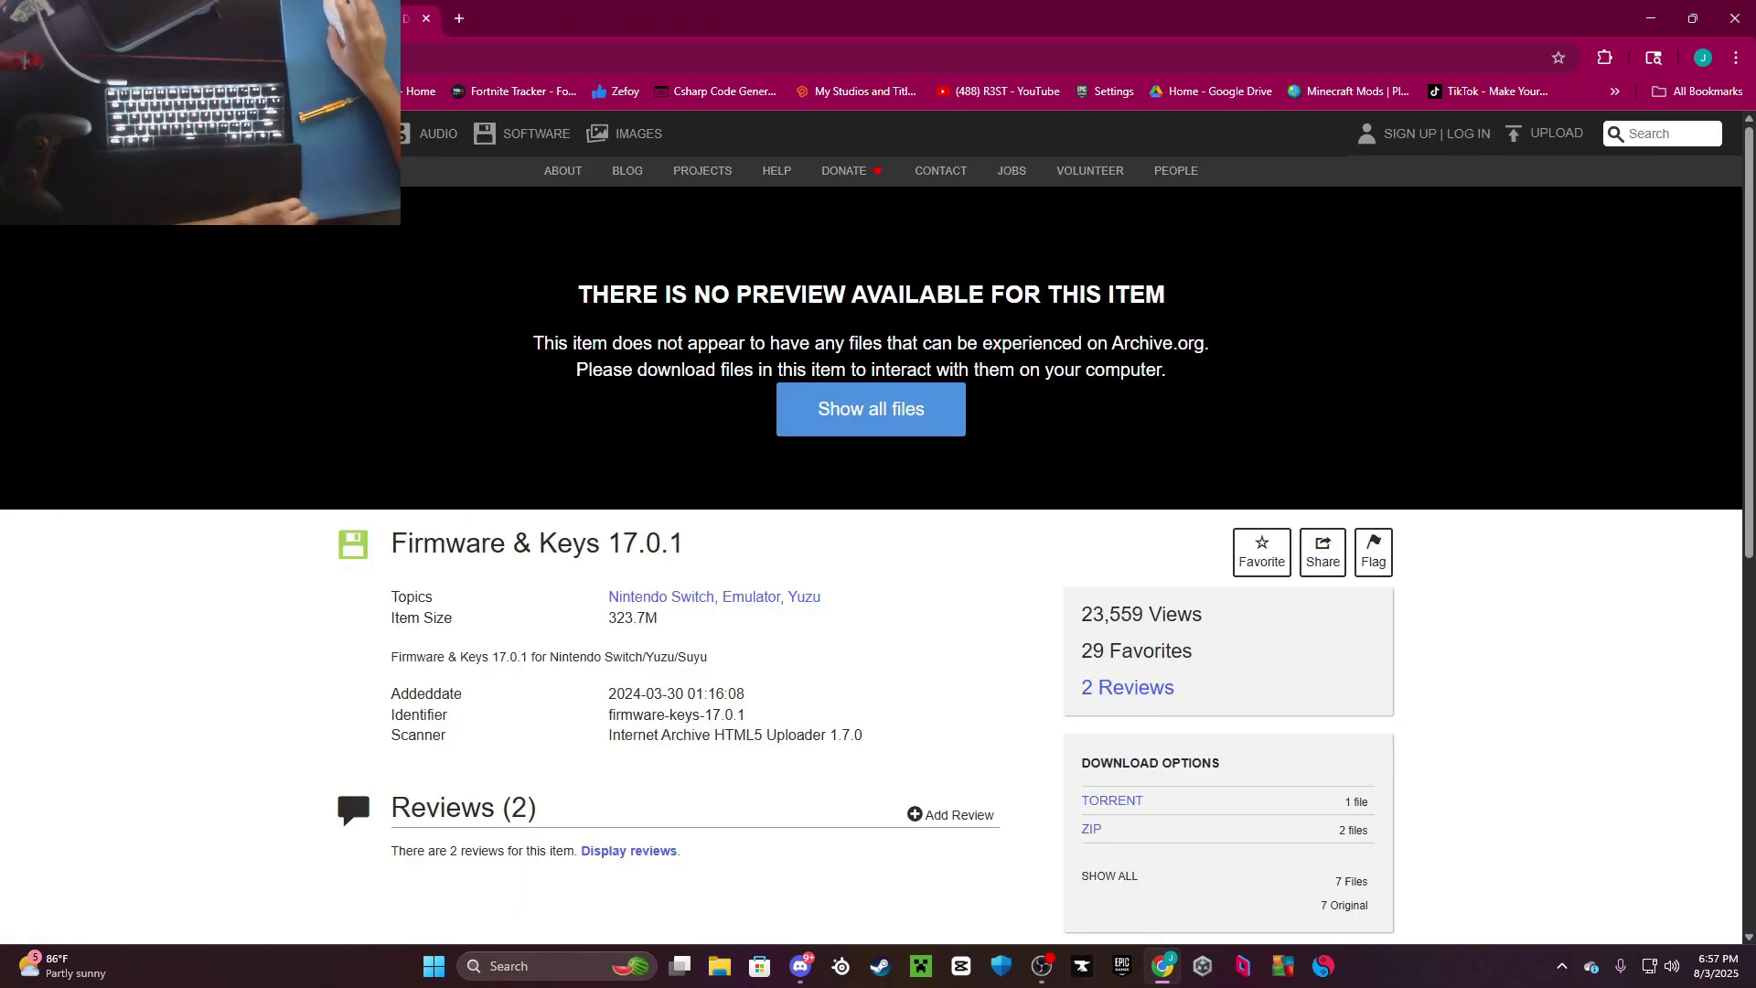
scroll(846, 421, "down", 3)
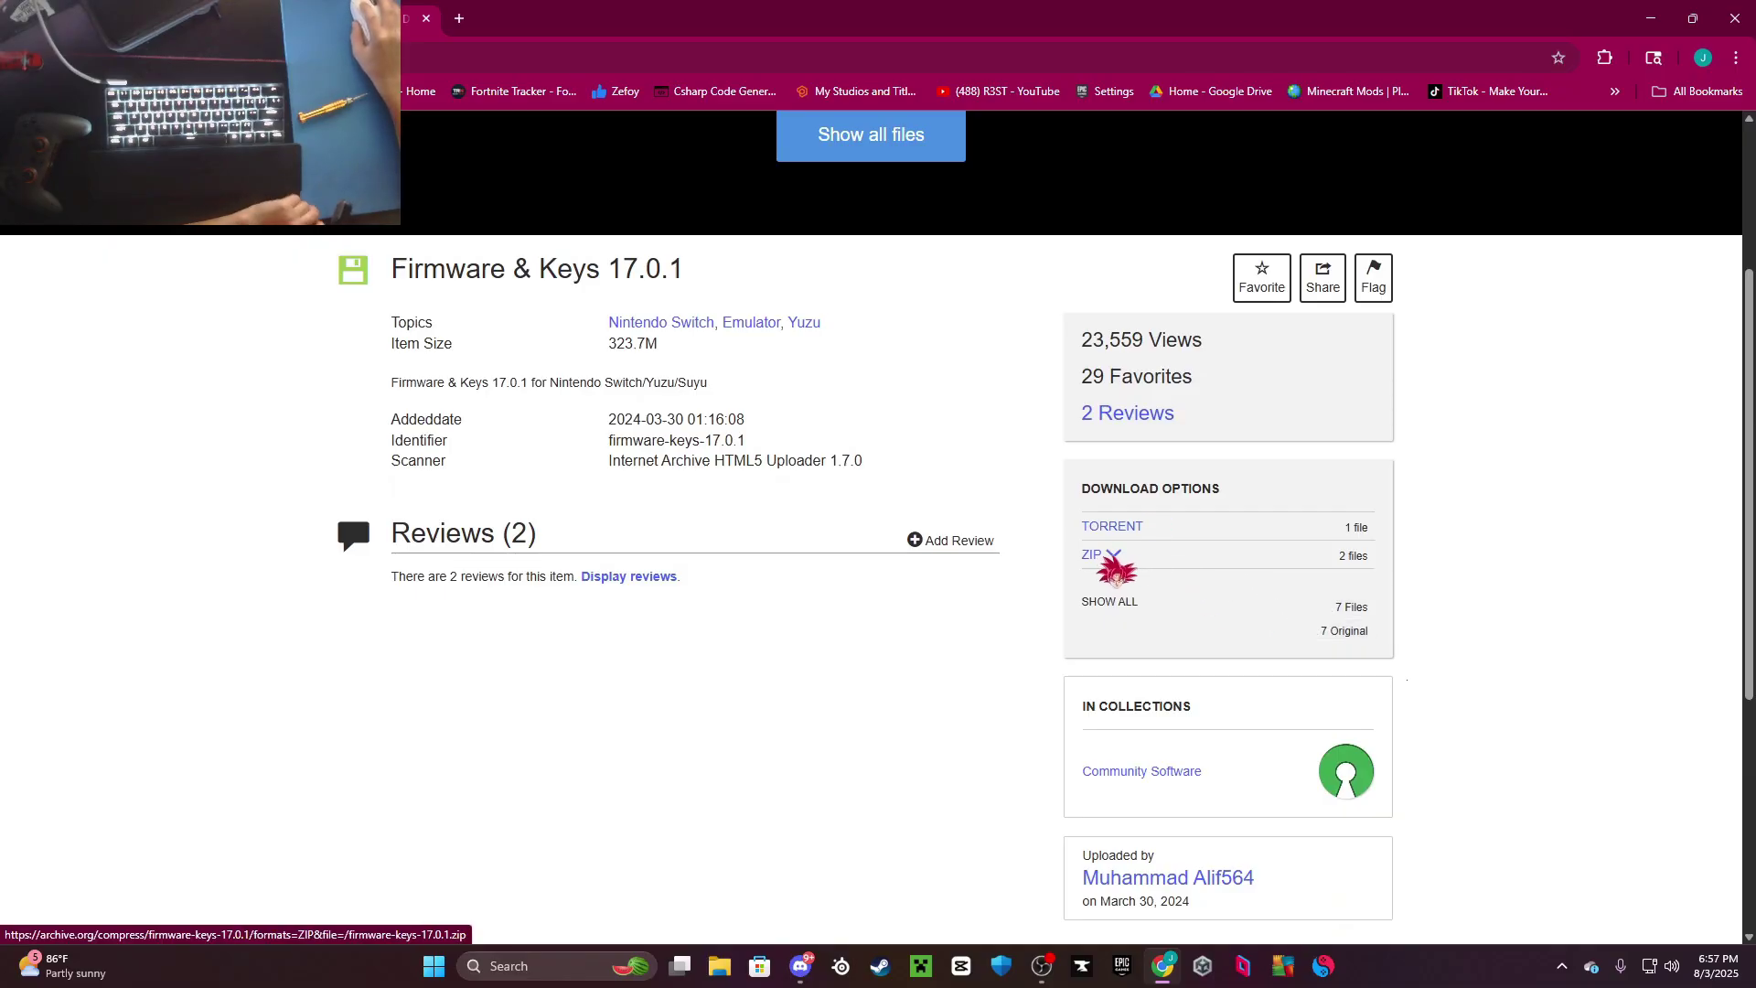
left_click(1125, 558)
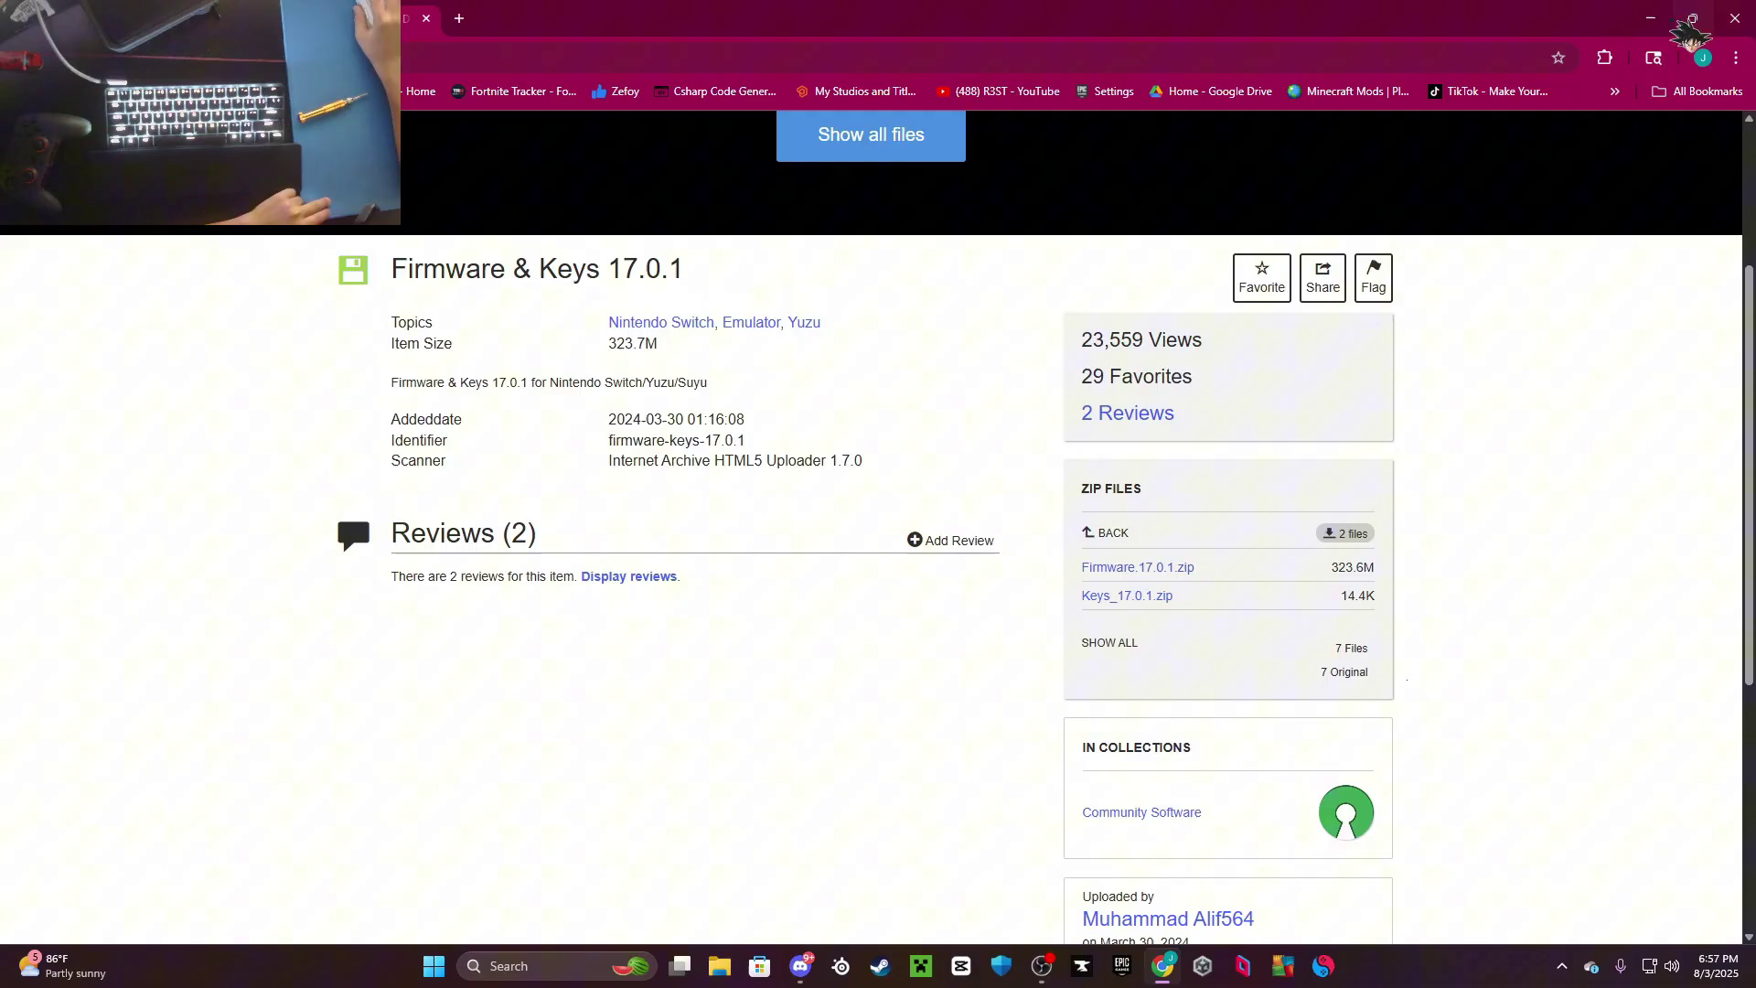
left_click(1652, 18)
left_click(1676, 15)
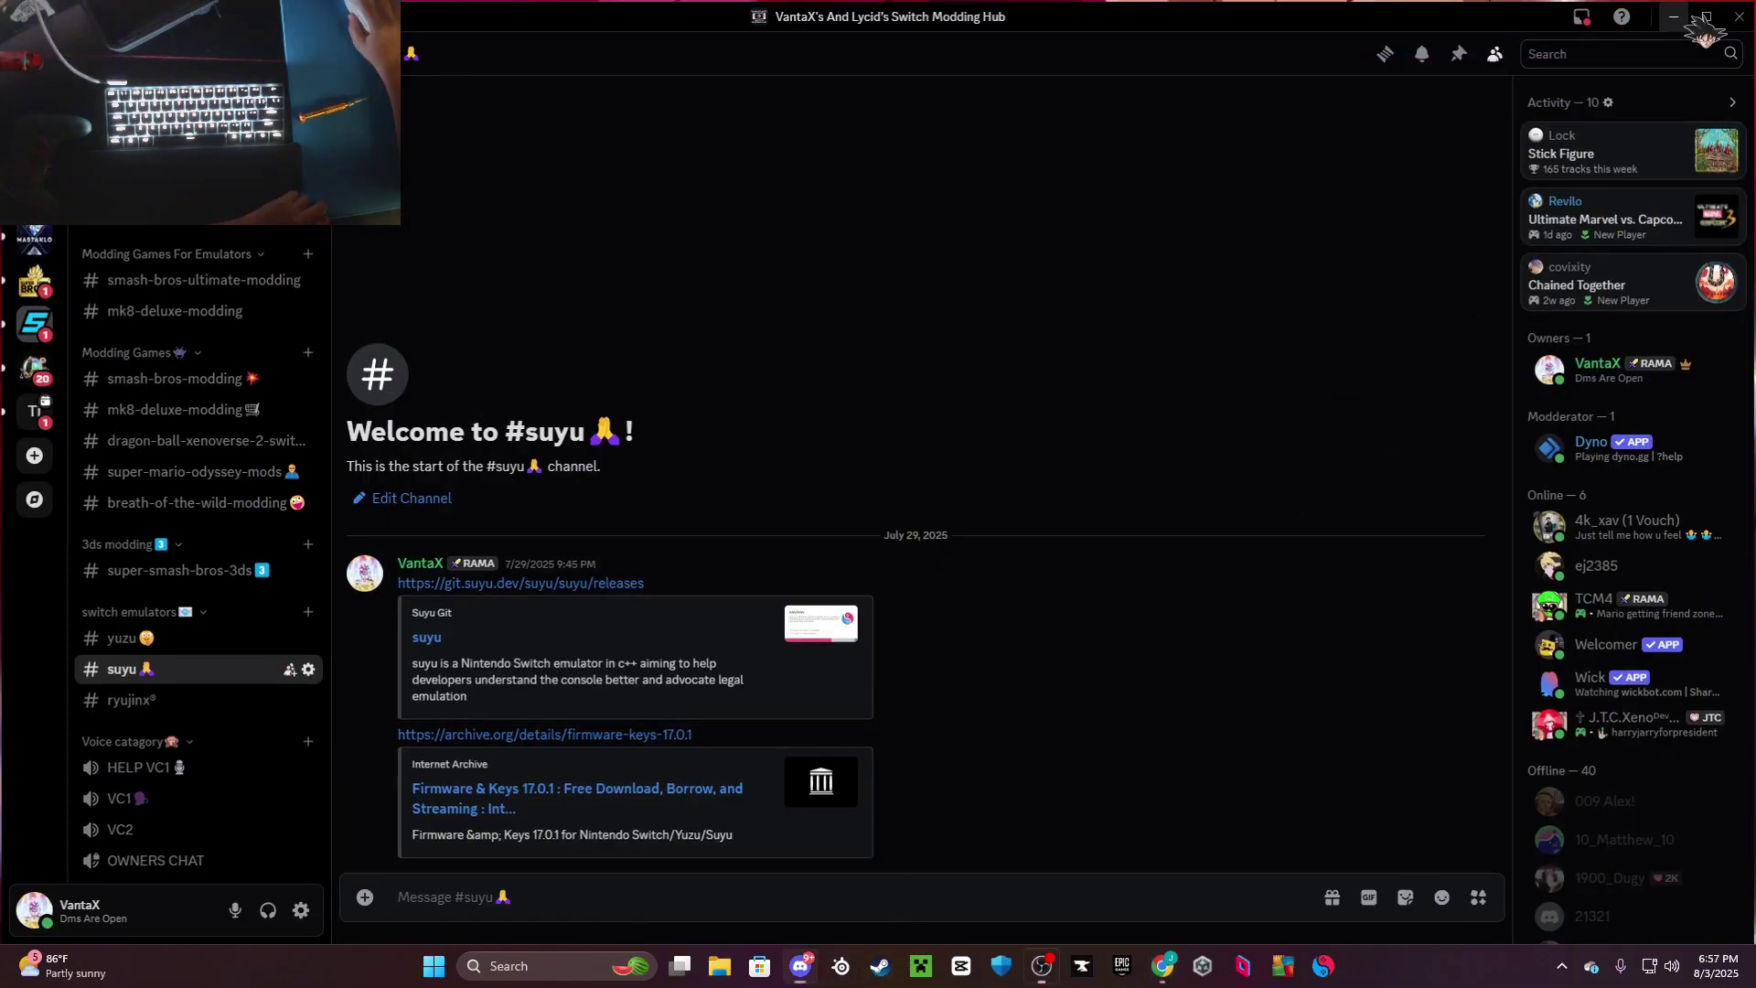
Extract the Firmware.17.0.1 archive in the Downloads folder and delete the zipped original
left_click(720, 966)
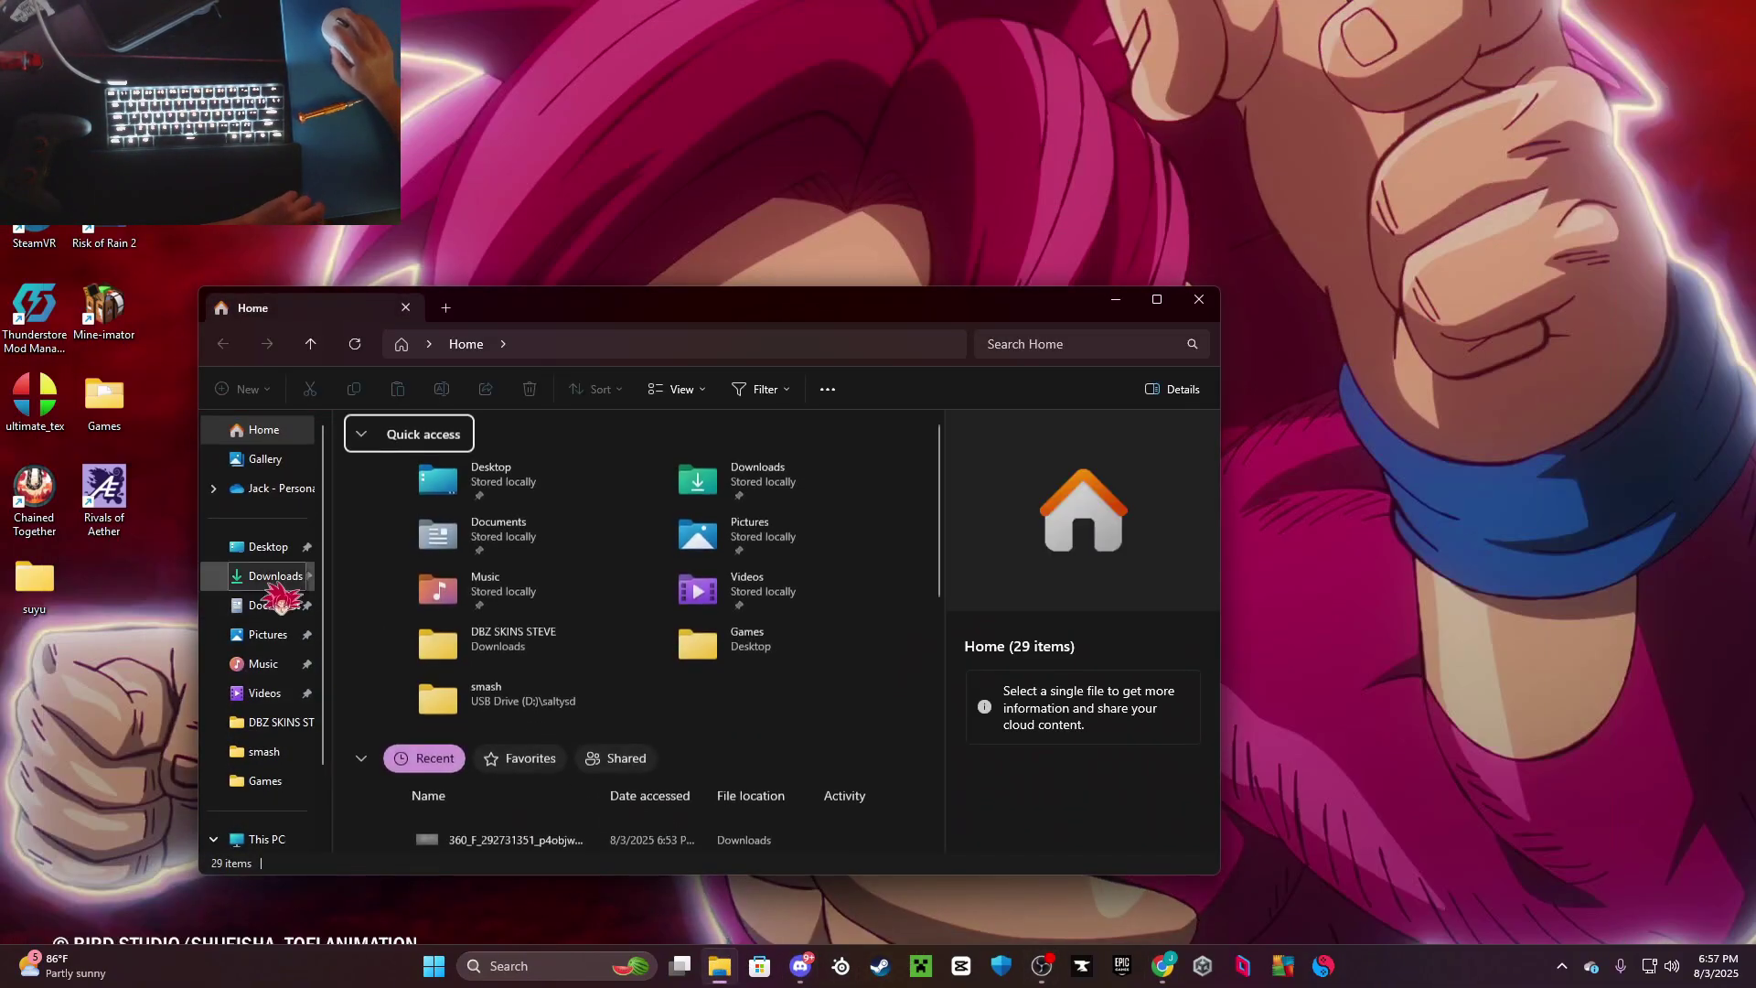
left_click(274, 585)
left_click_drag(603, 333, 714, 336)
left_click(549, 485)
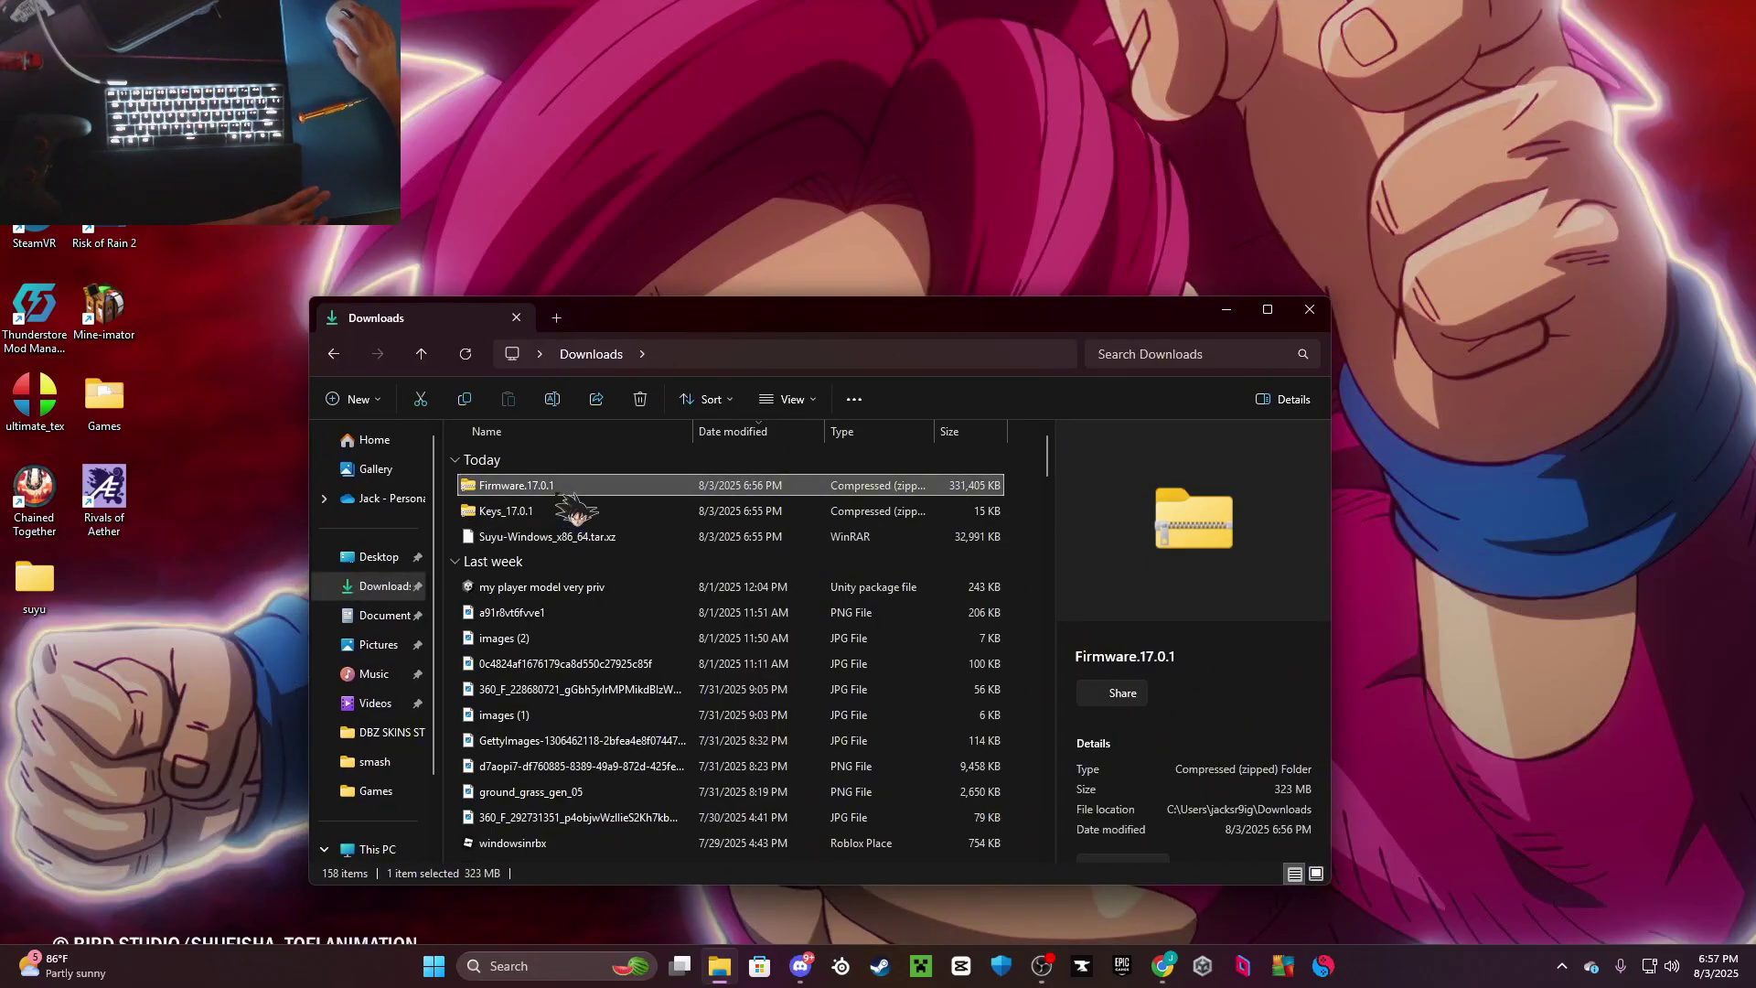
right_click(553, 485)
left_click(651, 678)
left_click(1041, 657)
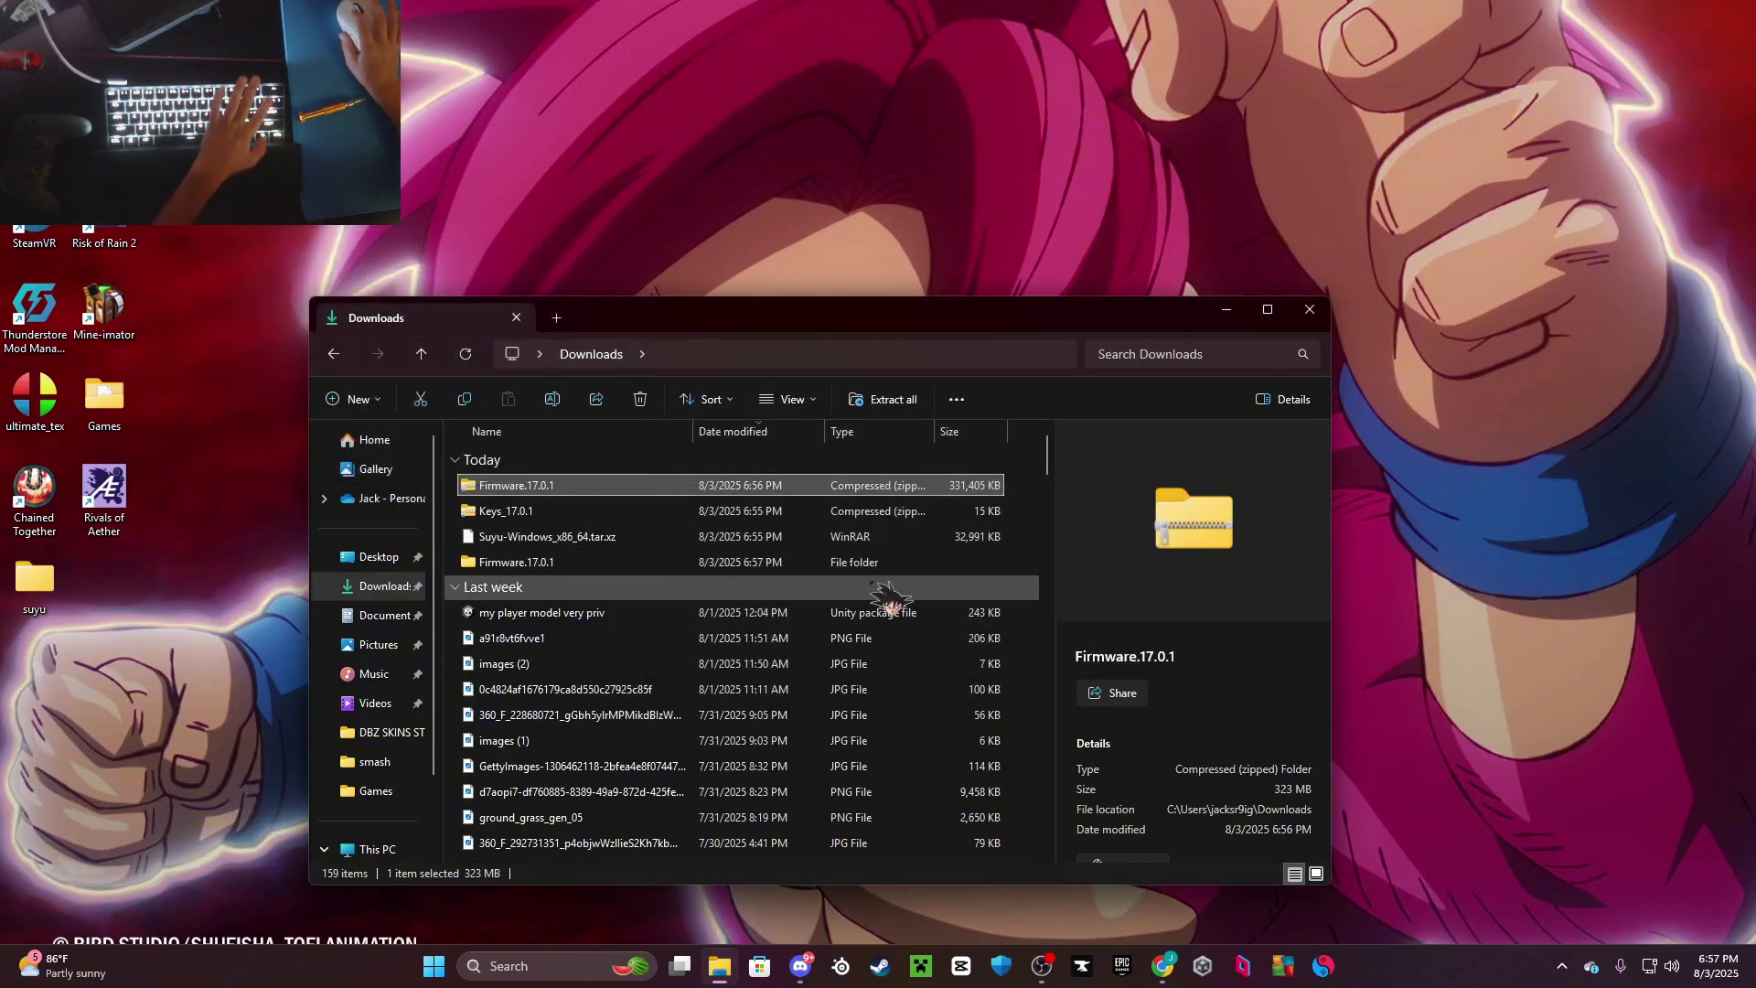
key("Delete")
Extract the Keys_17.0.1 archive in Downloads and delete the zipped original
left_click(688, 488)
right_click(693, 491)
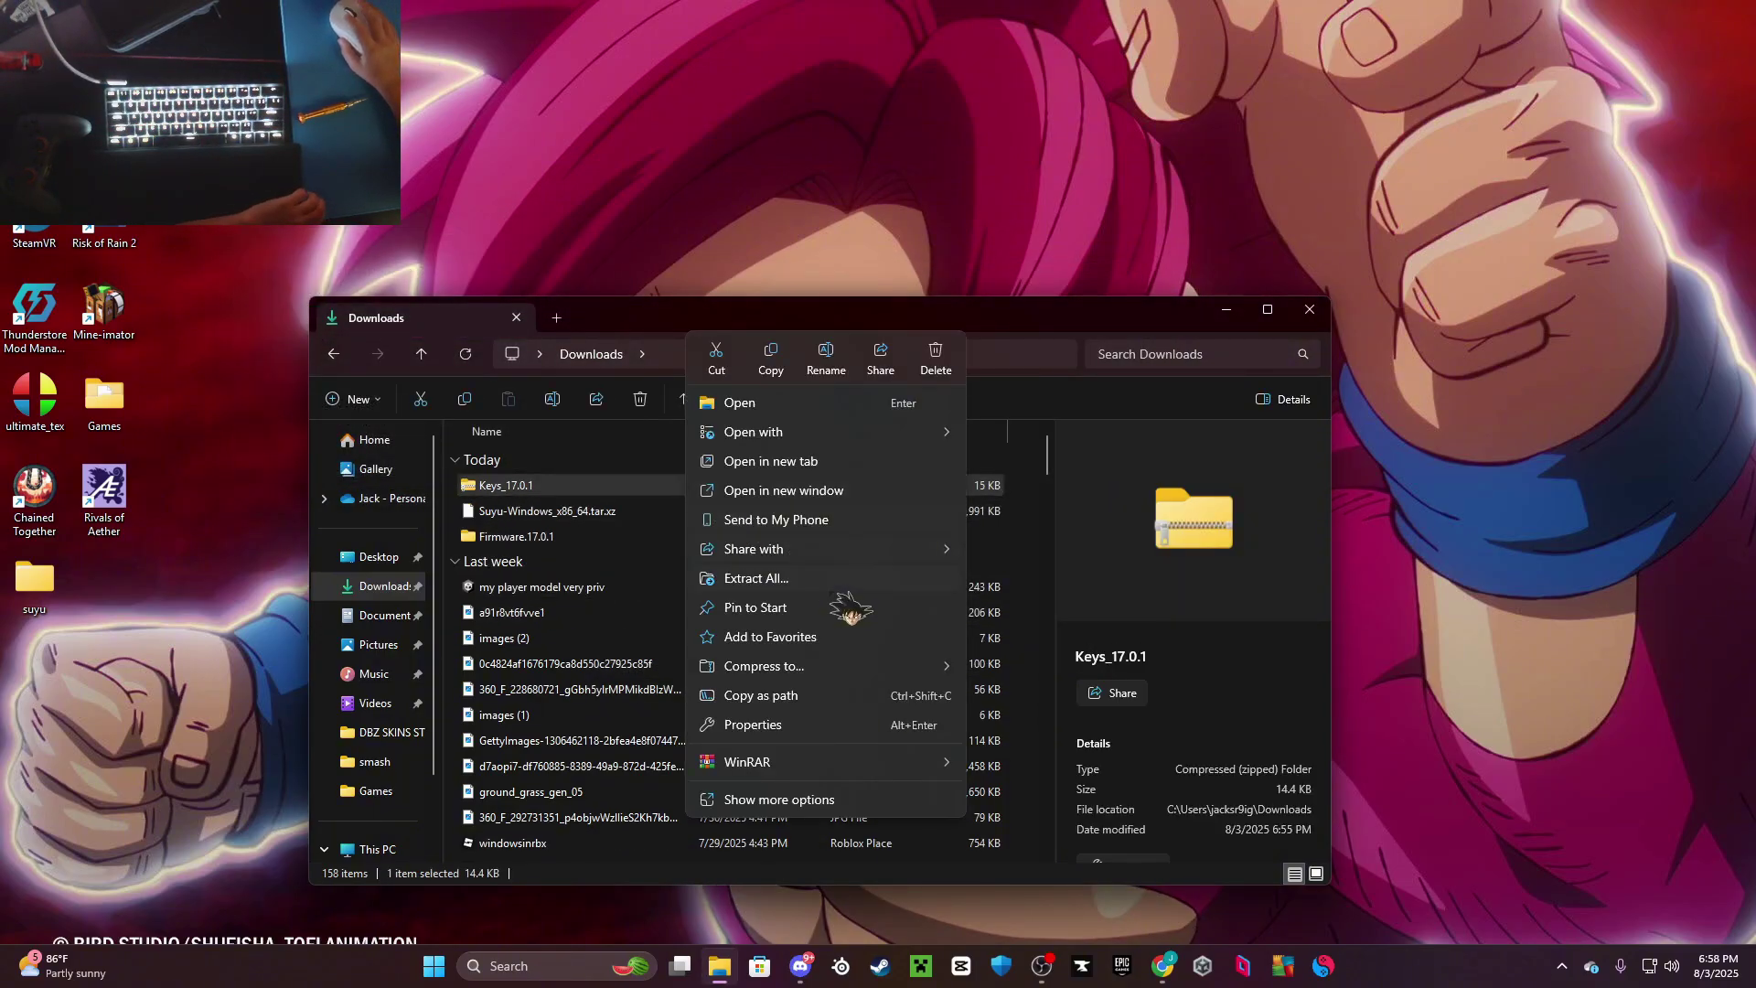
left_click(843, 584)
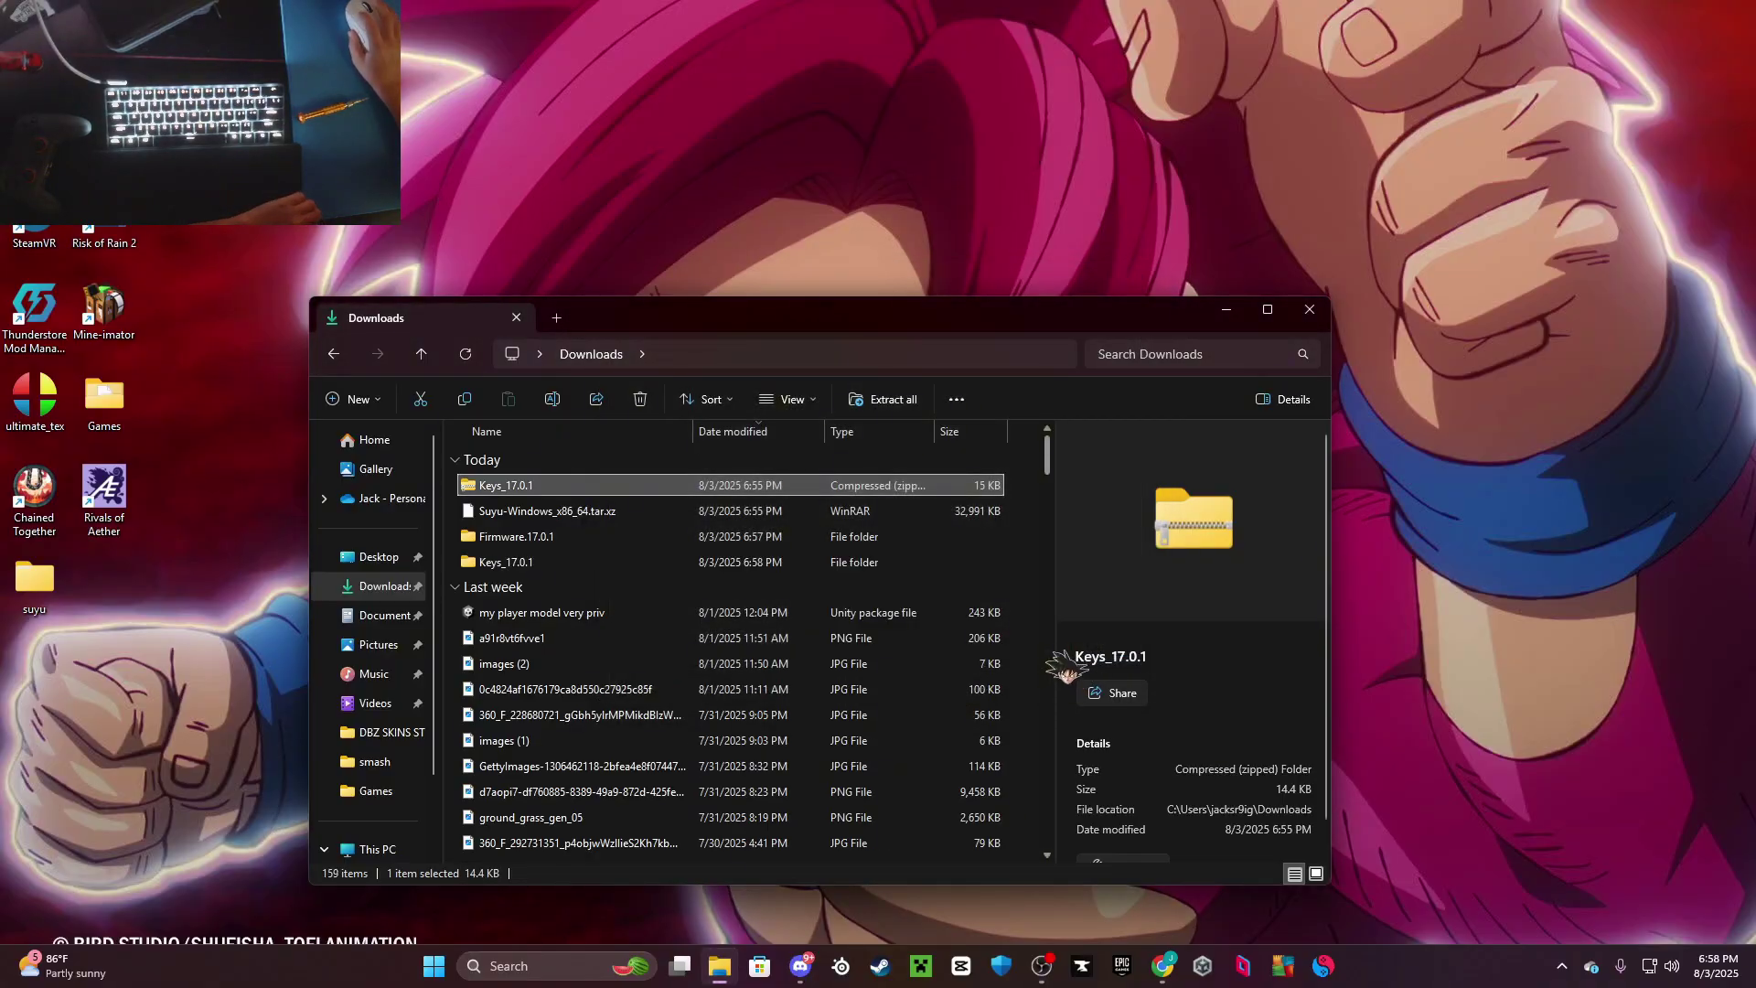
key("Delete")
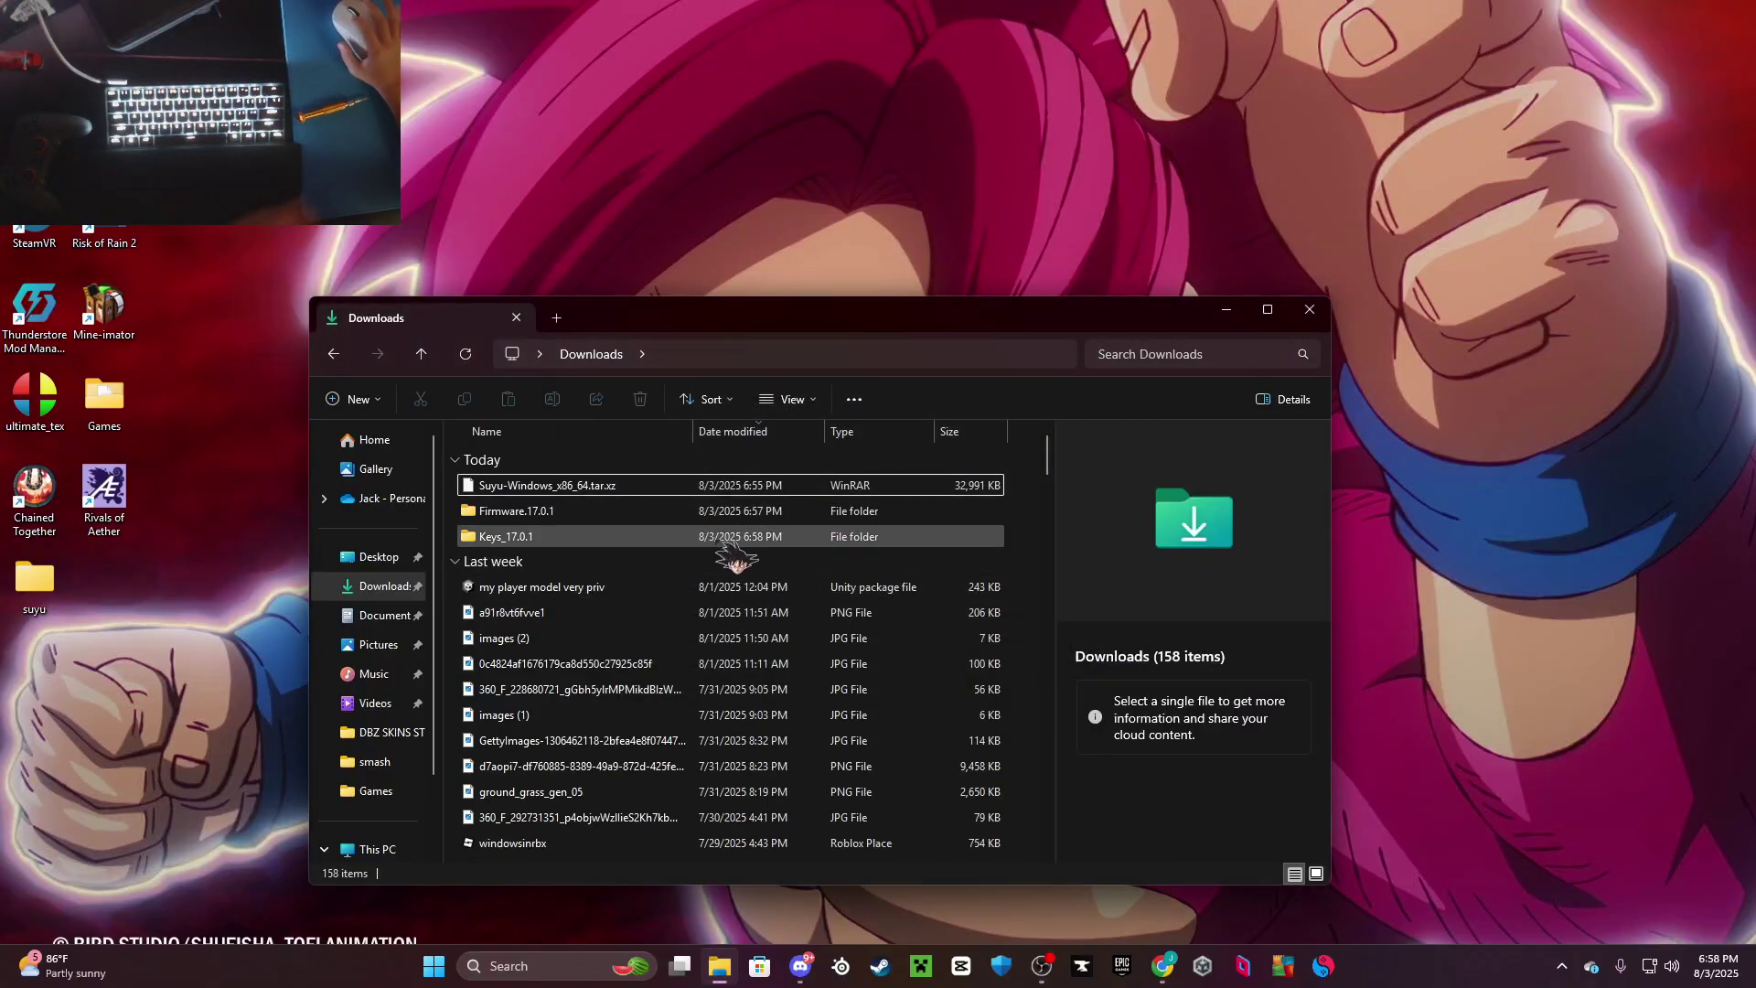
left_click(698, 486)
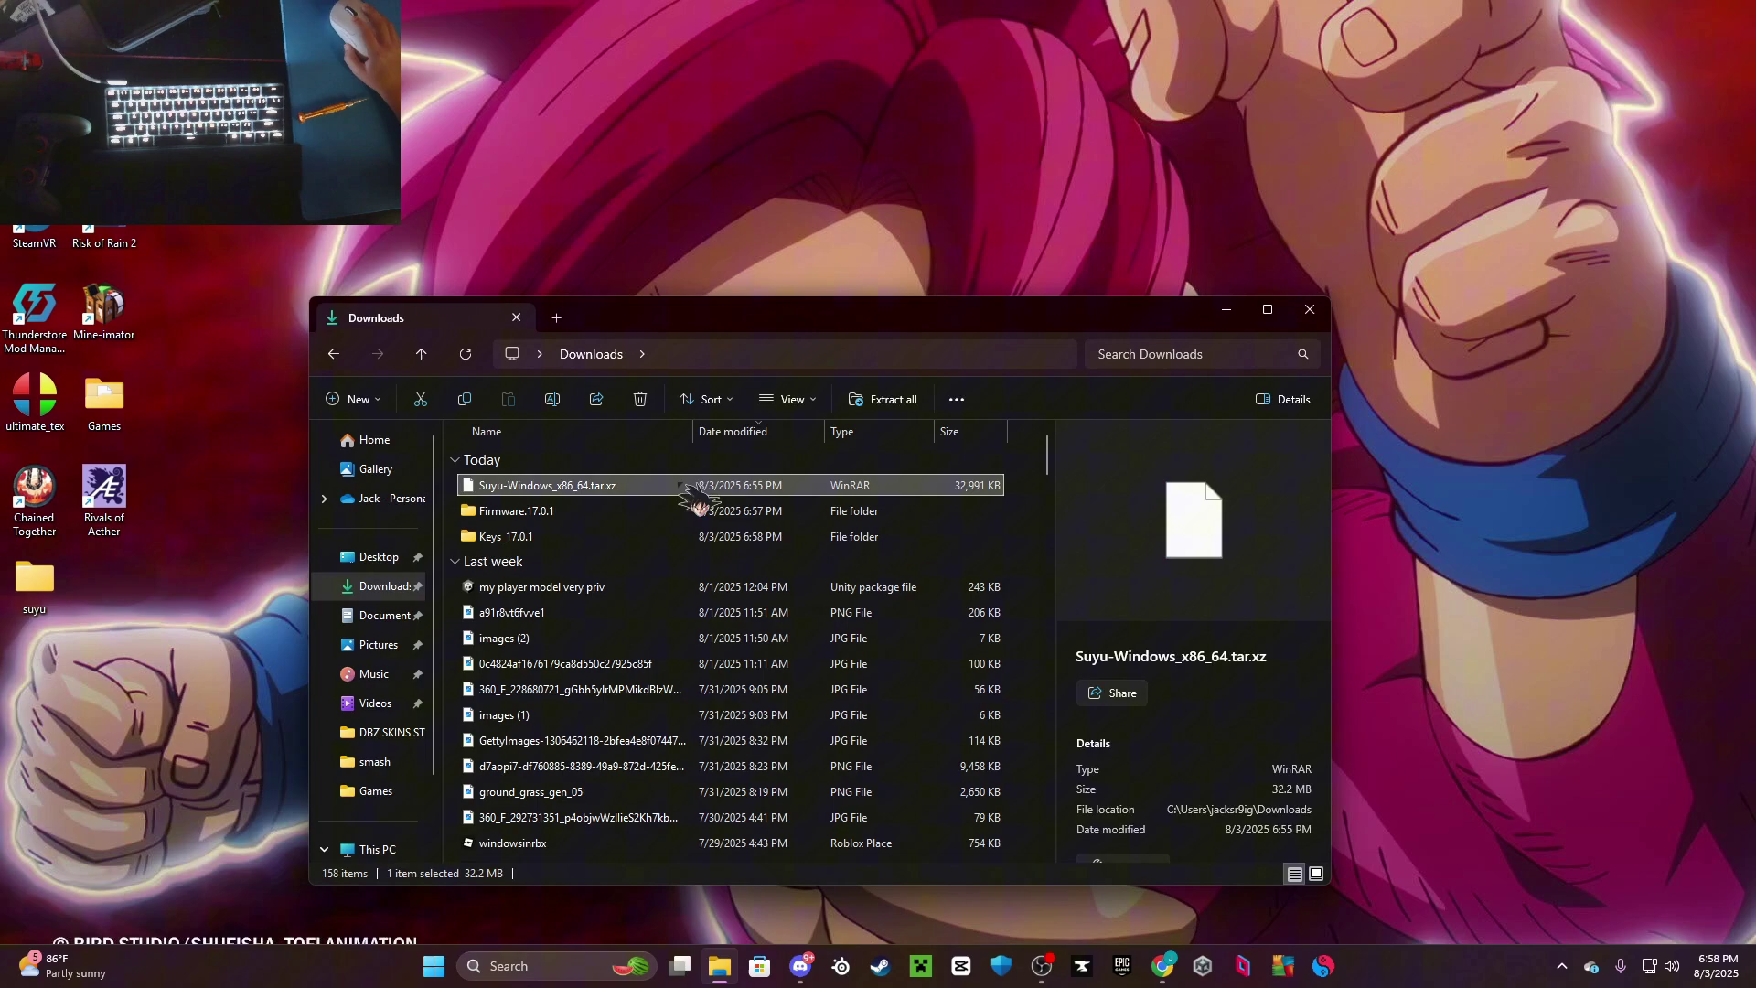
right_click(698, 485)
mouse_move(828, 430)
left_click(1079, 490)
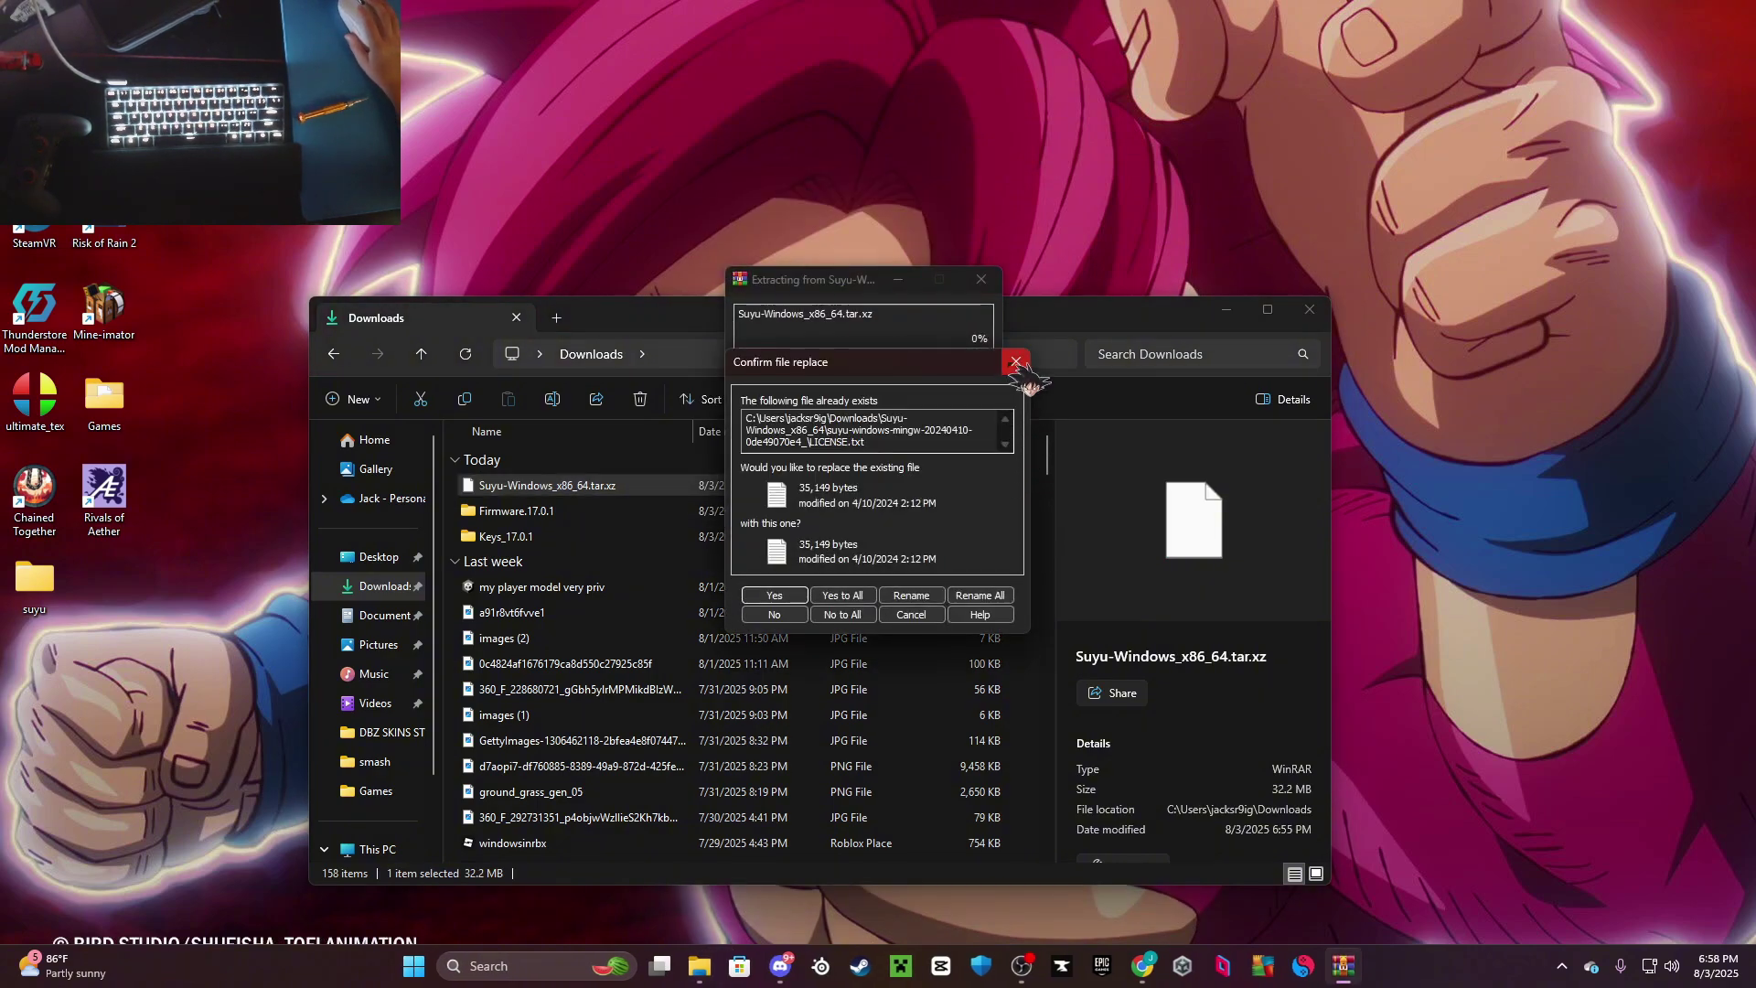
left_click(1016, 362)
right_click(779, 494)
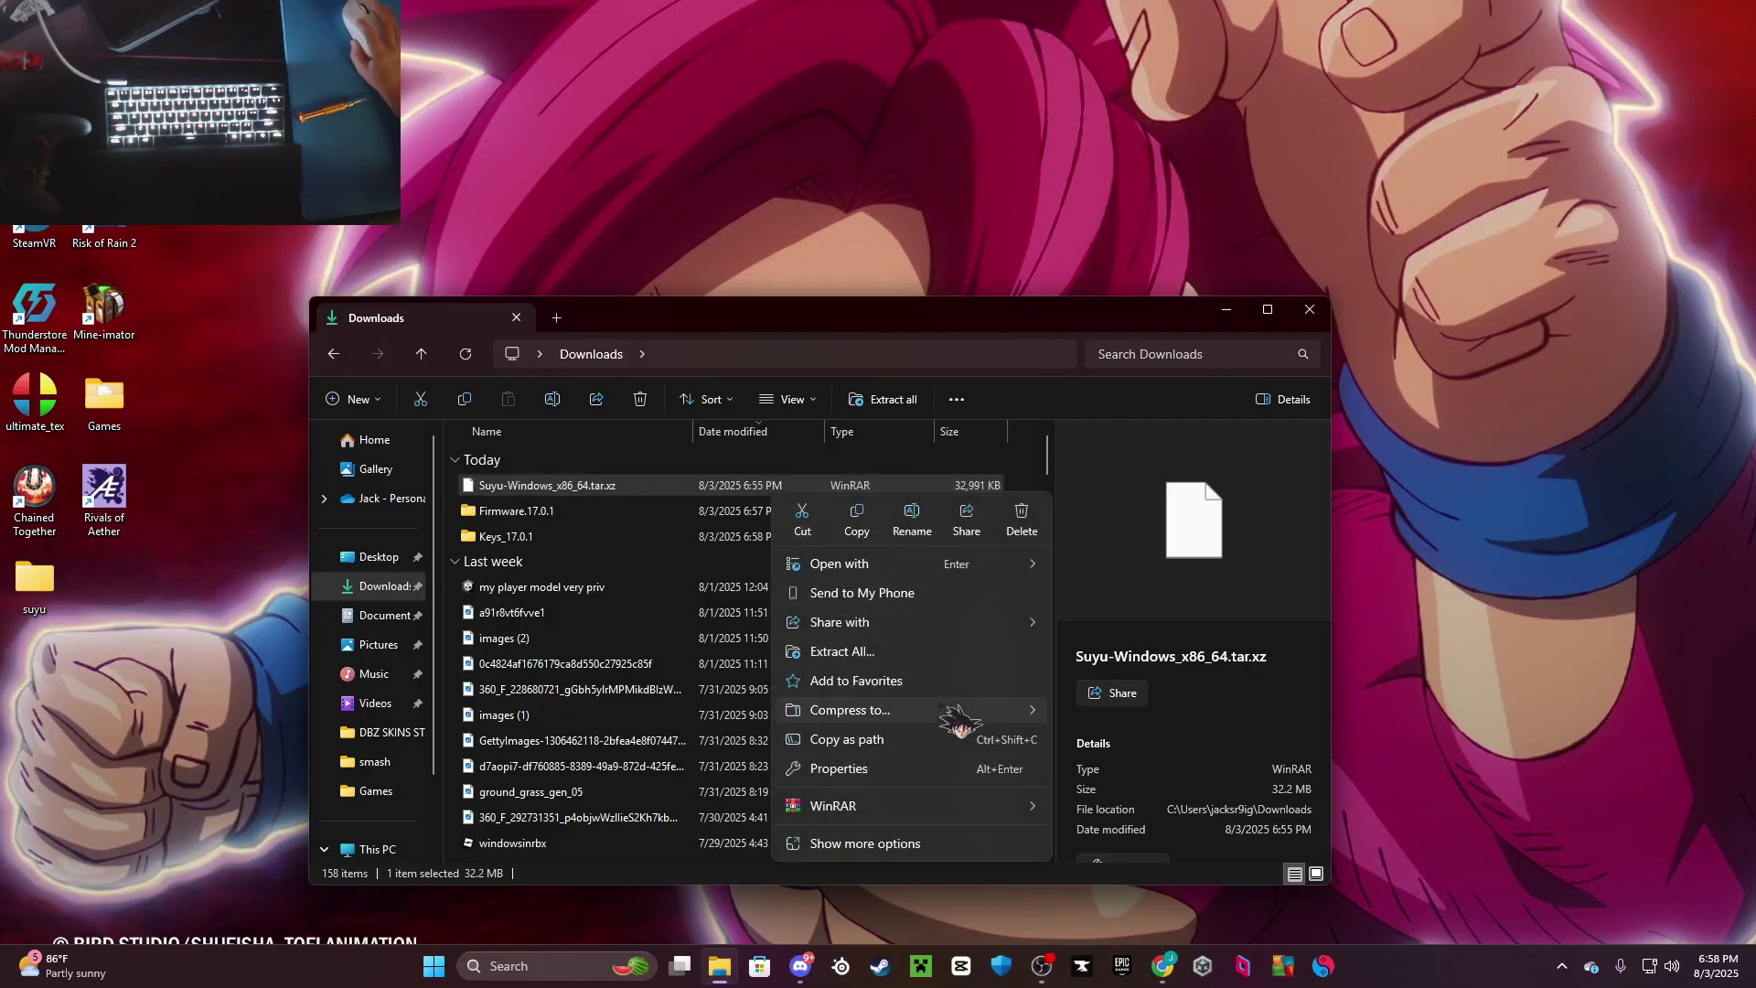
left_click(926, 654)
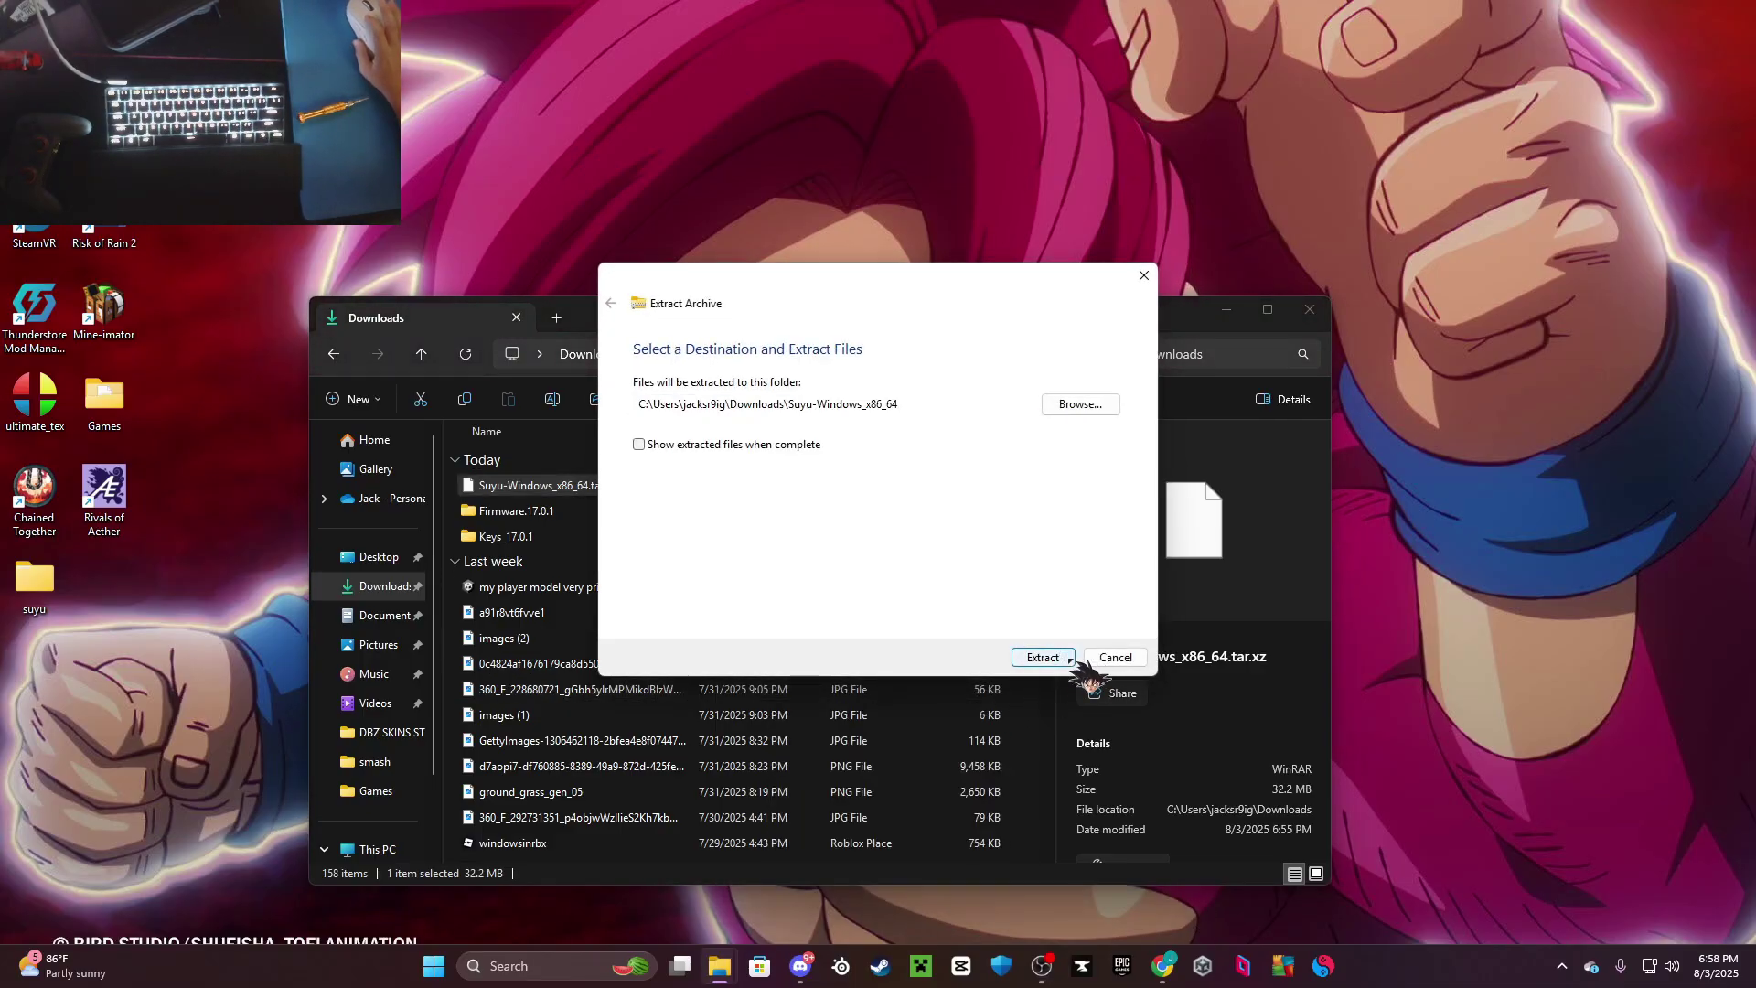
left_click(1059, 658)
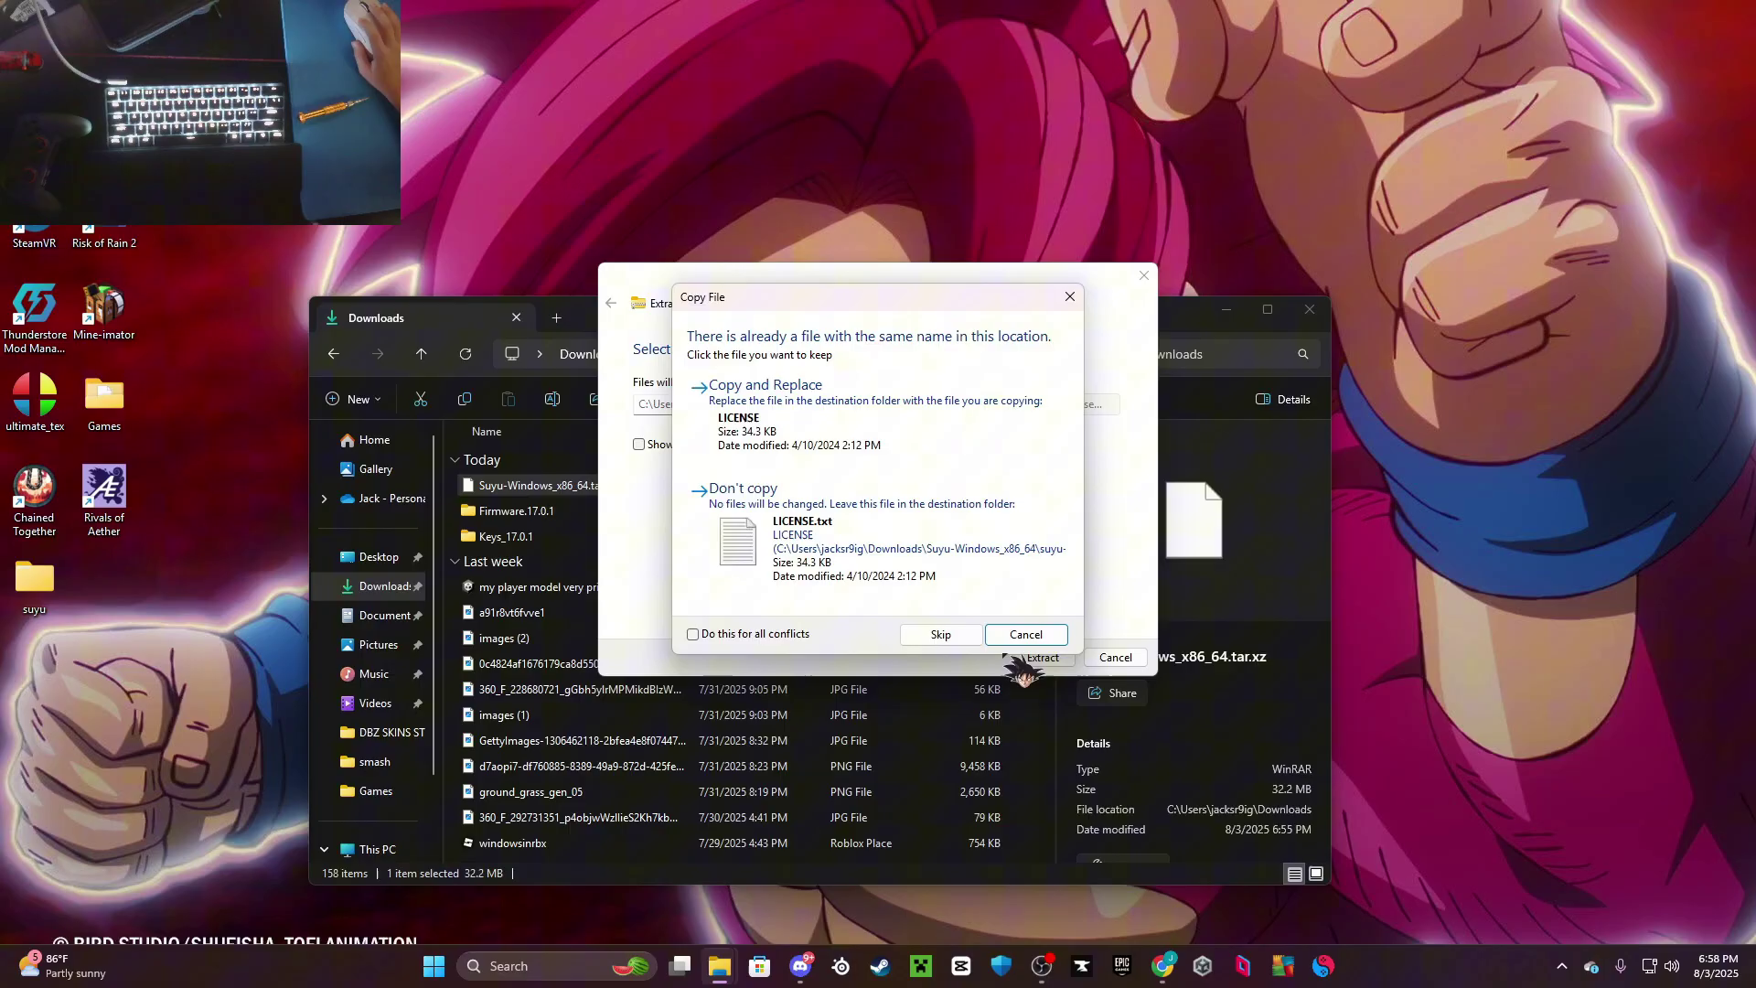
left_click(1036, 633)
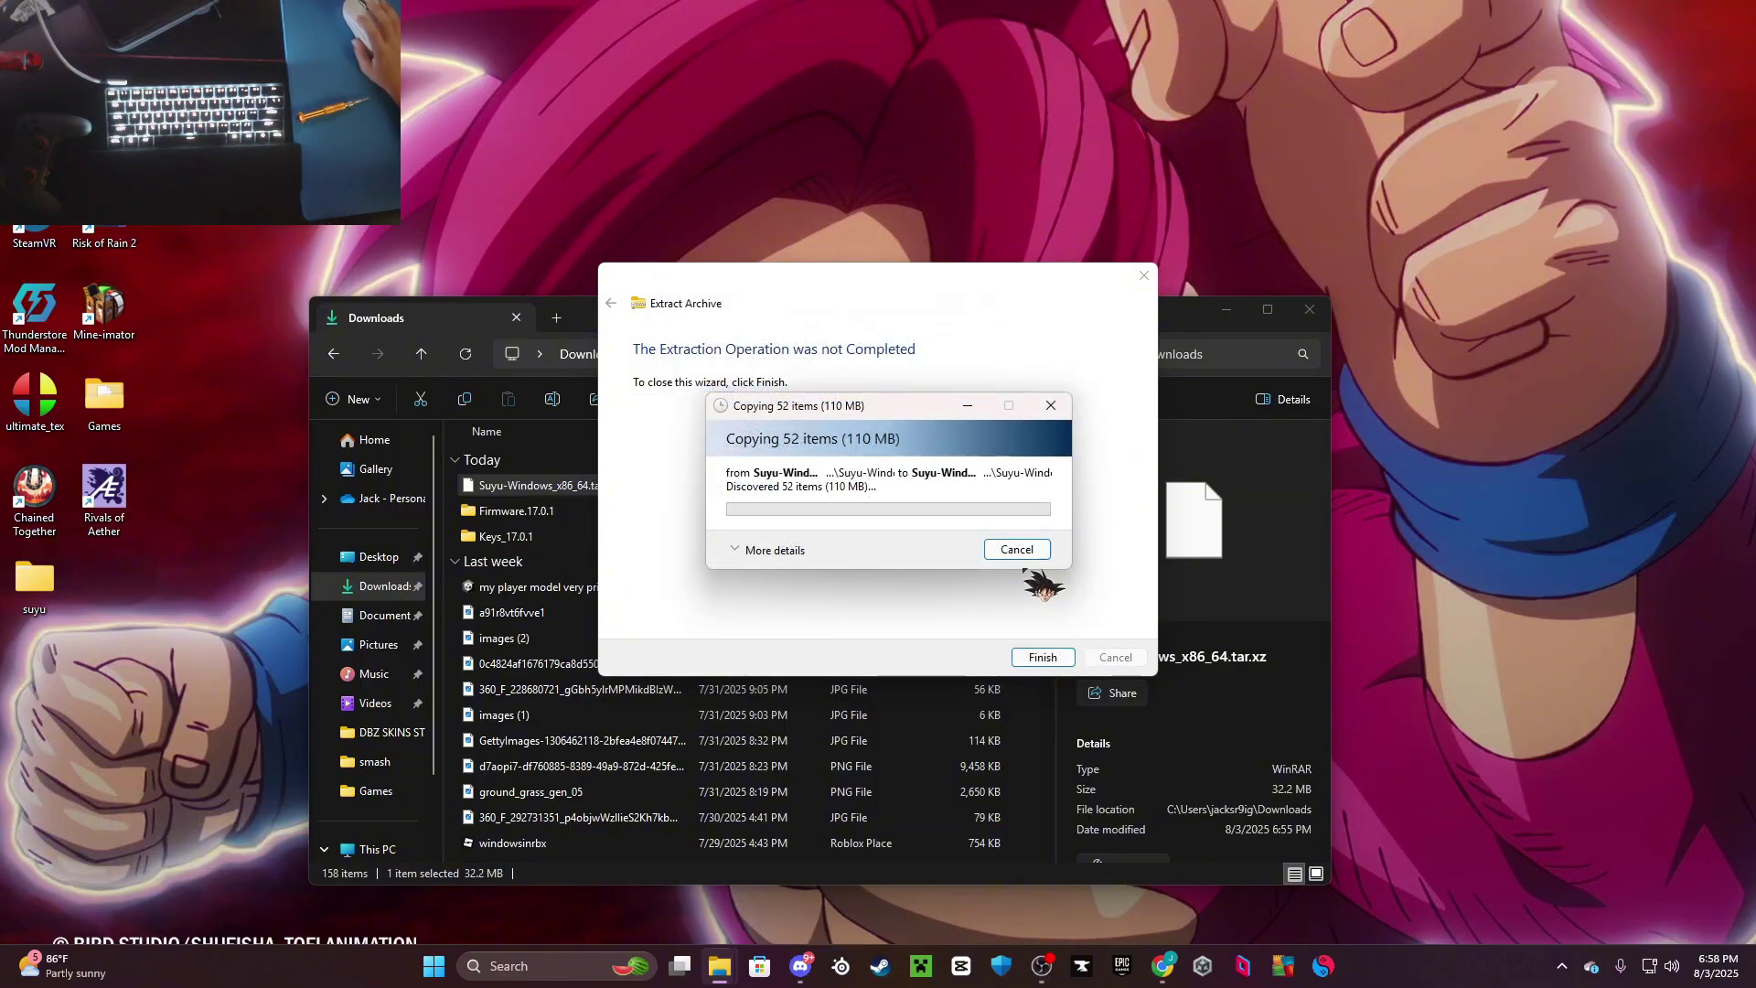
left_click(1143, 275)
Delete the Suyu-Windows_x86_64.tar.xz archive and launch suyu from the extracted Suyu-Windows_x86_64 folder, dismissing the startup warning
scroll(823, 714, "down", 5)
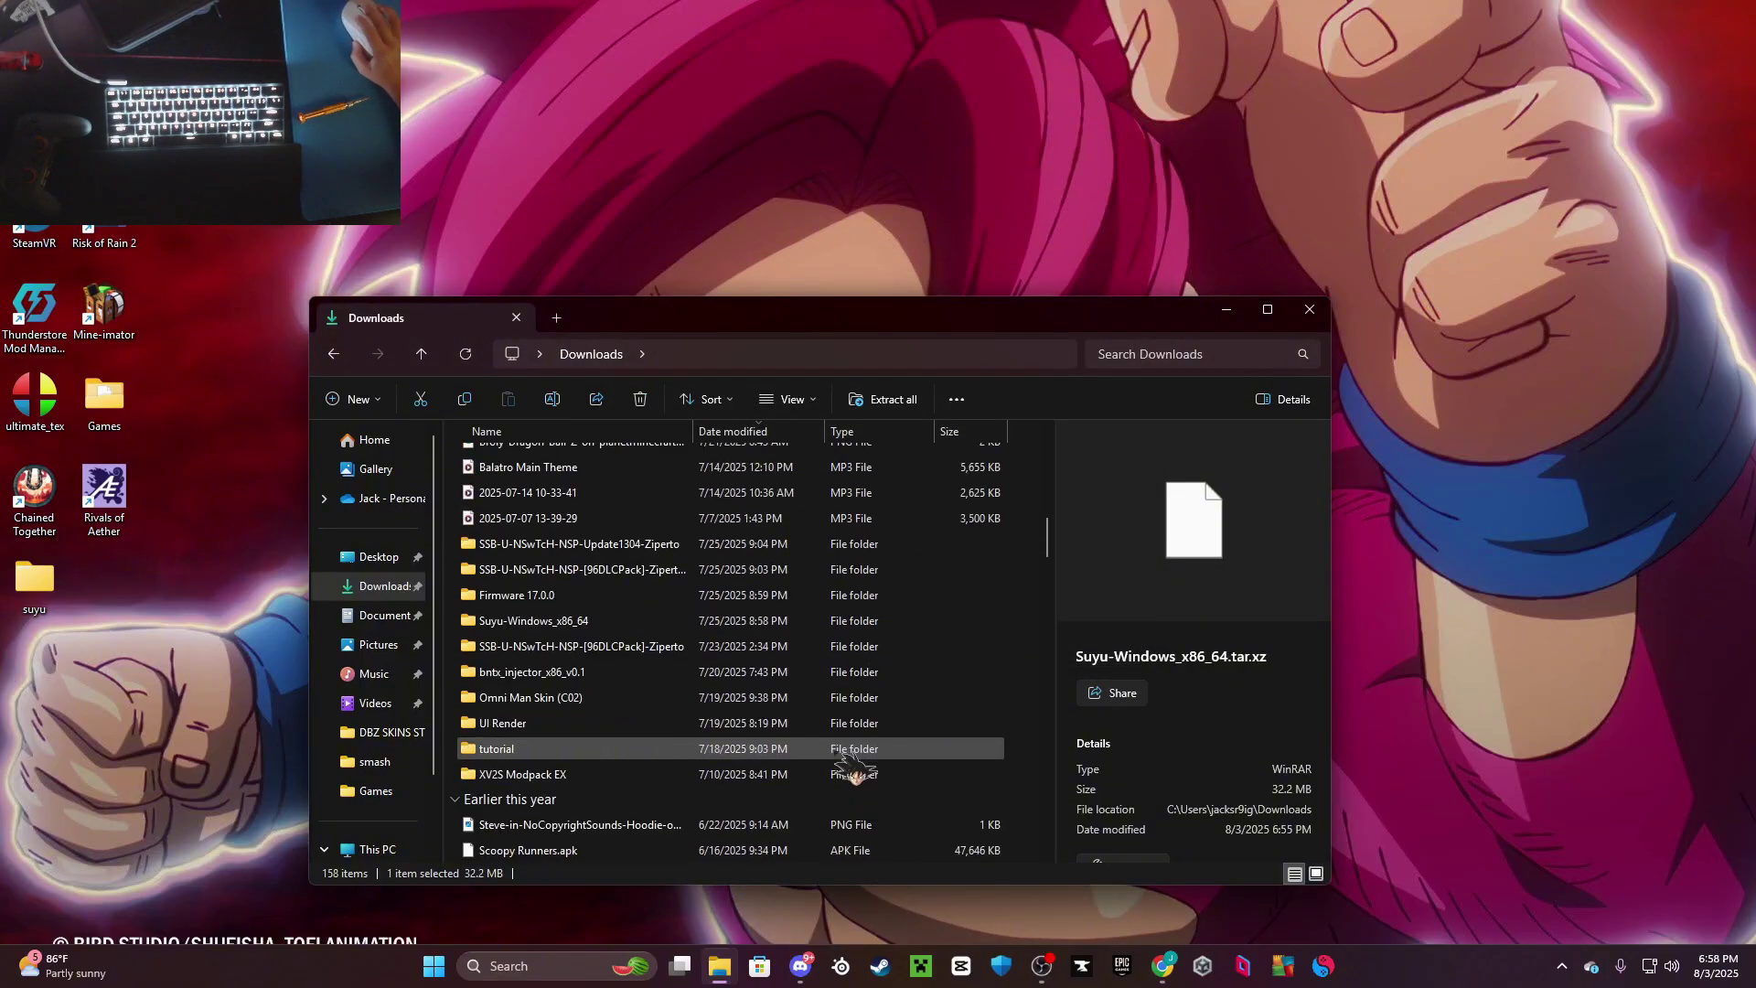
scroll(855, 769, "up", 10)
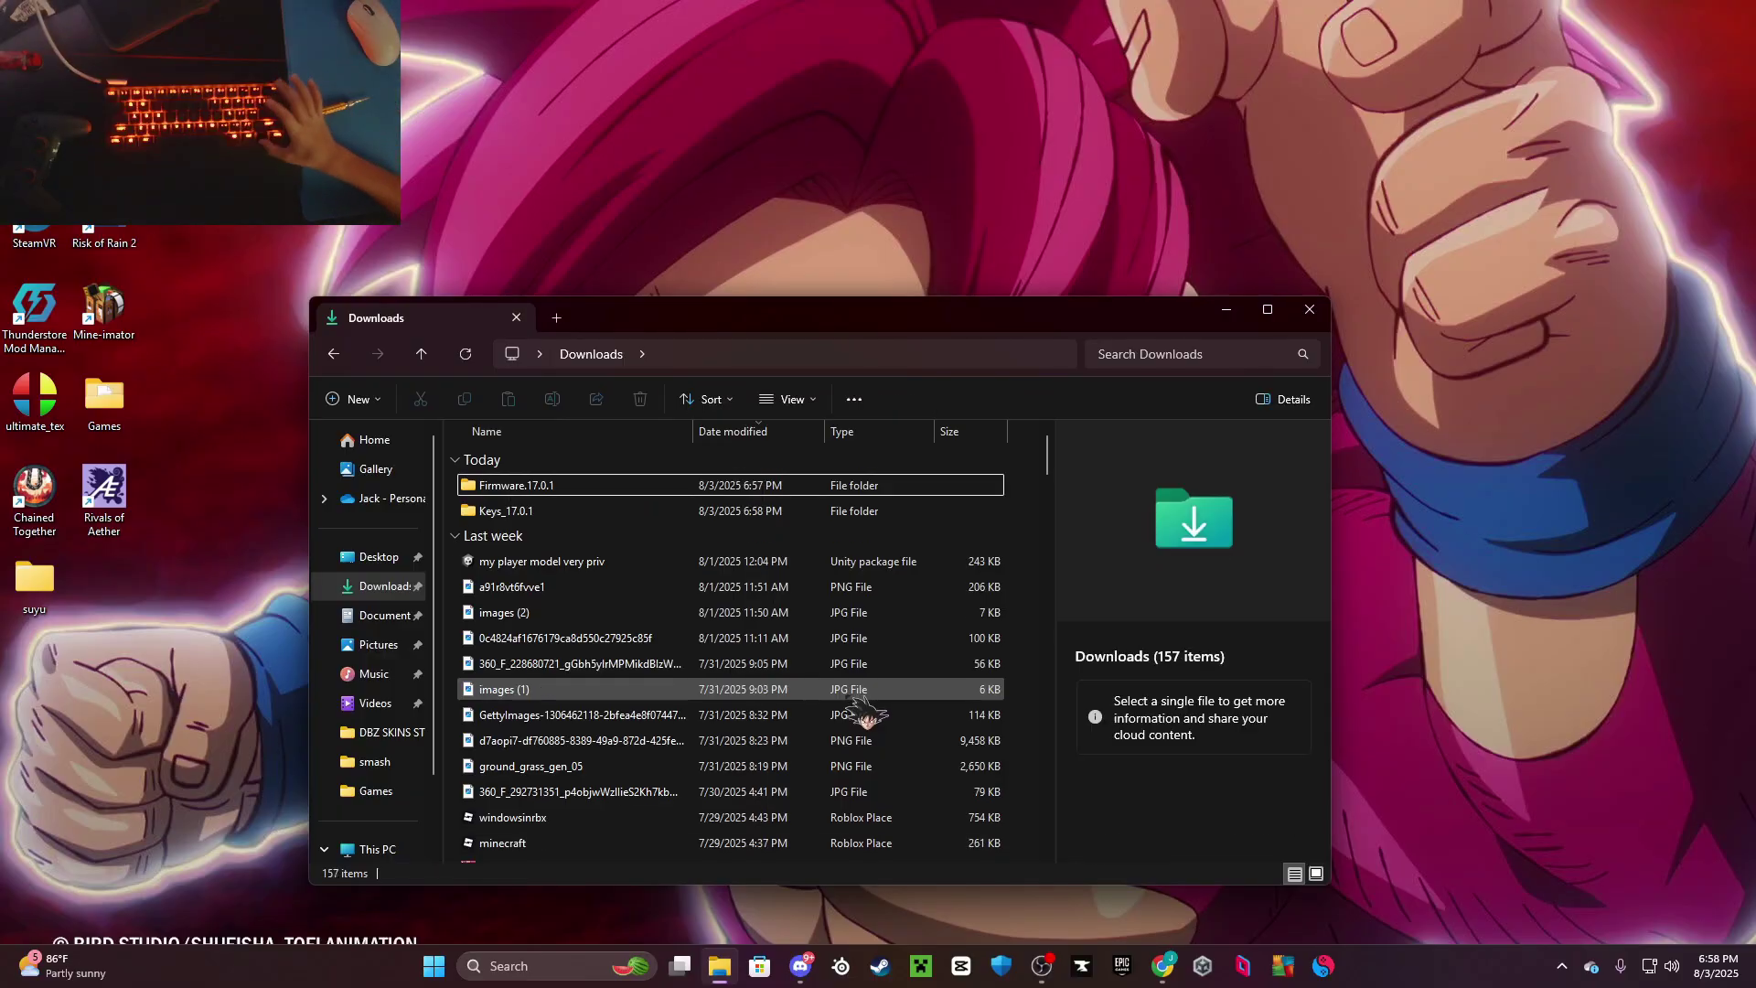
scroll(860, 706, "down", 10)
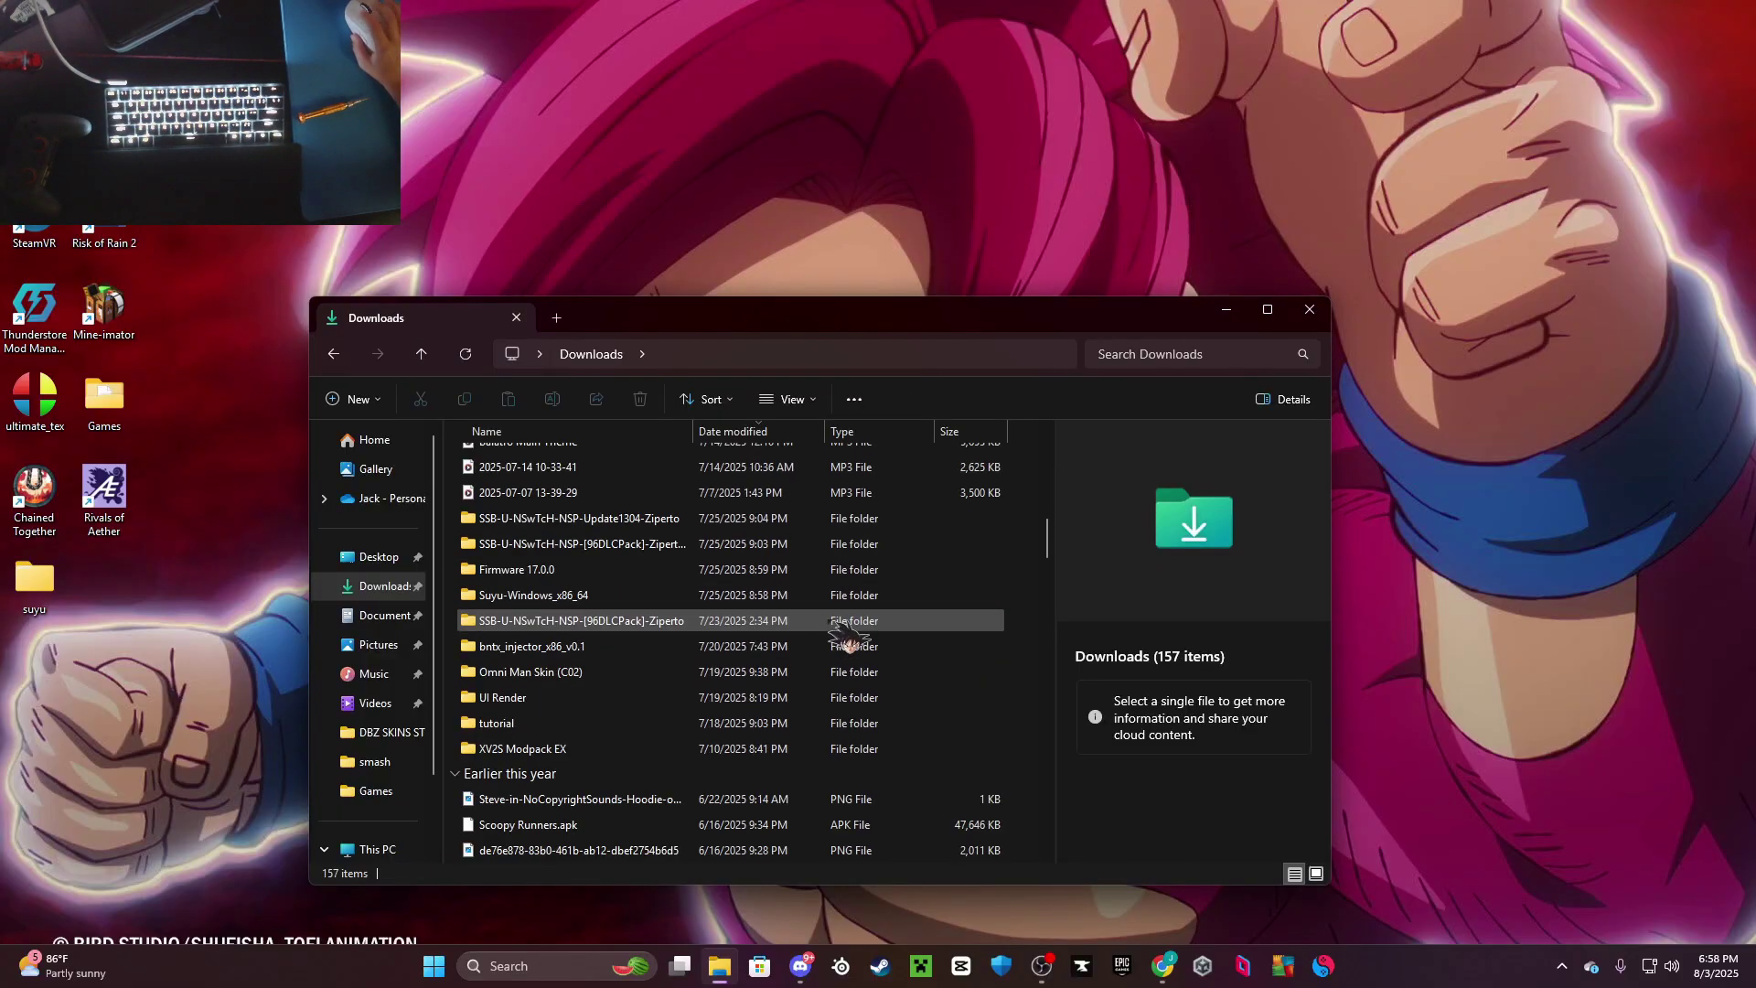
double_click(585, 596)
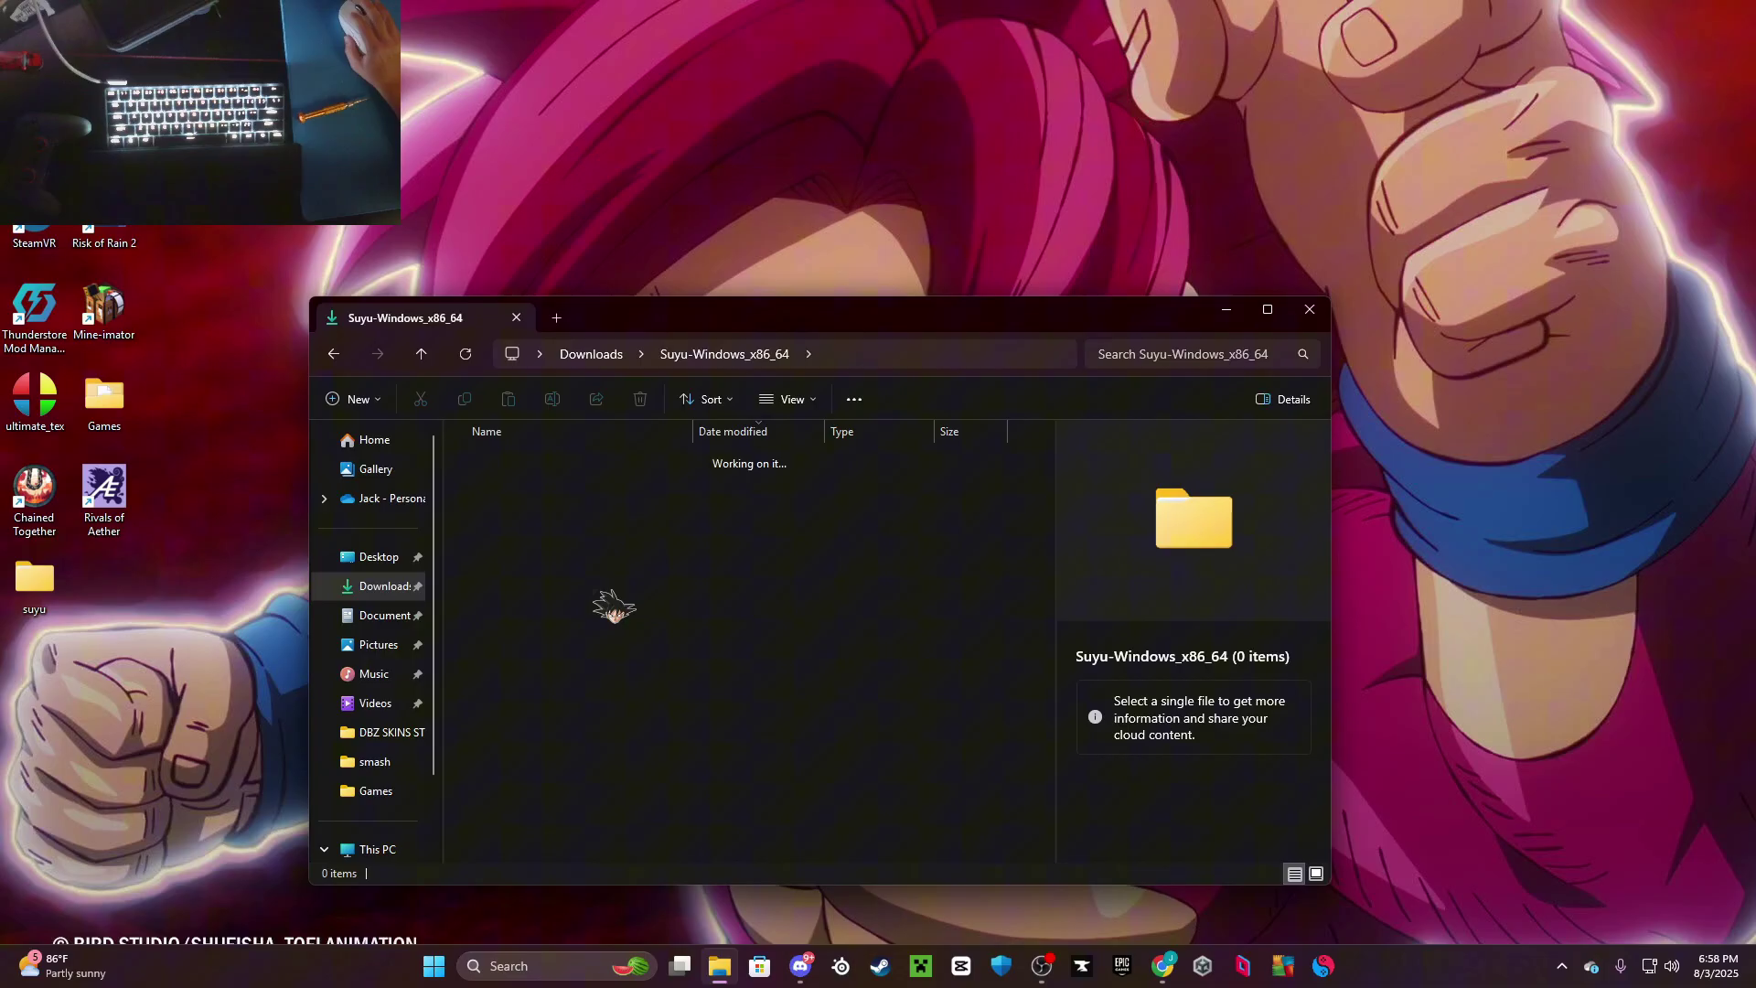
double_click(640, 480)
scroll(723, 641, "down", 10)
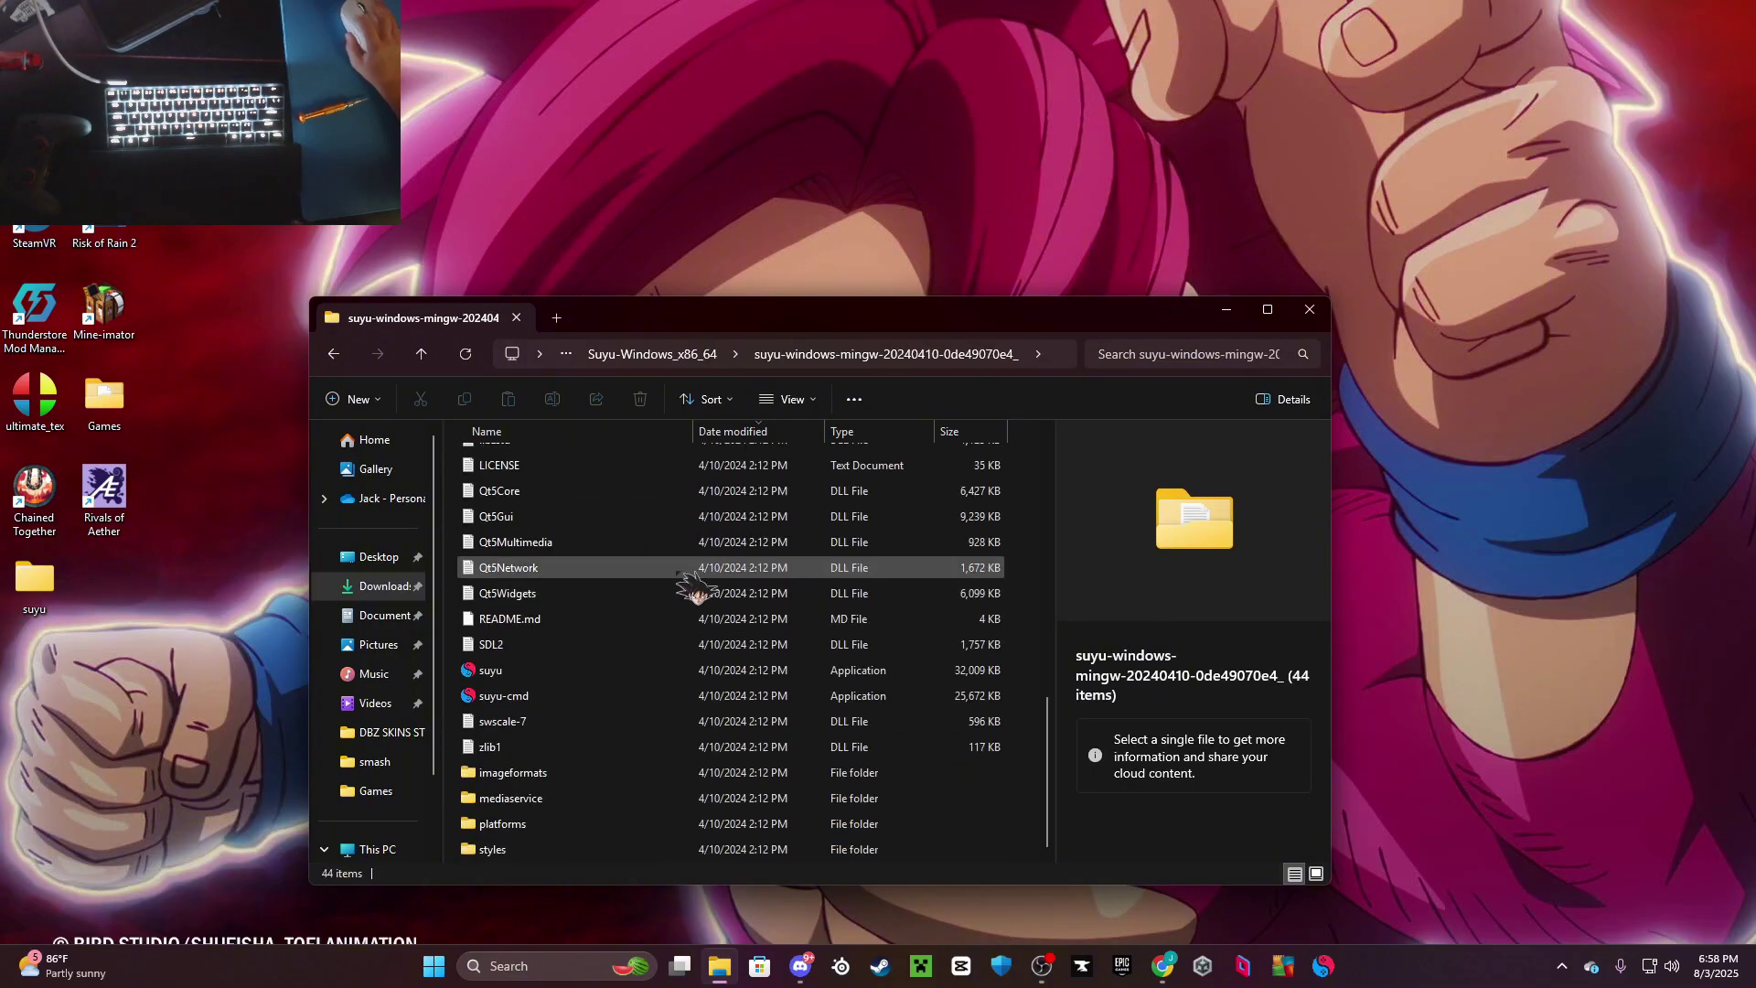
double_click(595, 670)
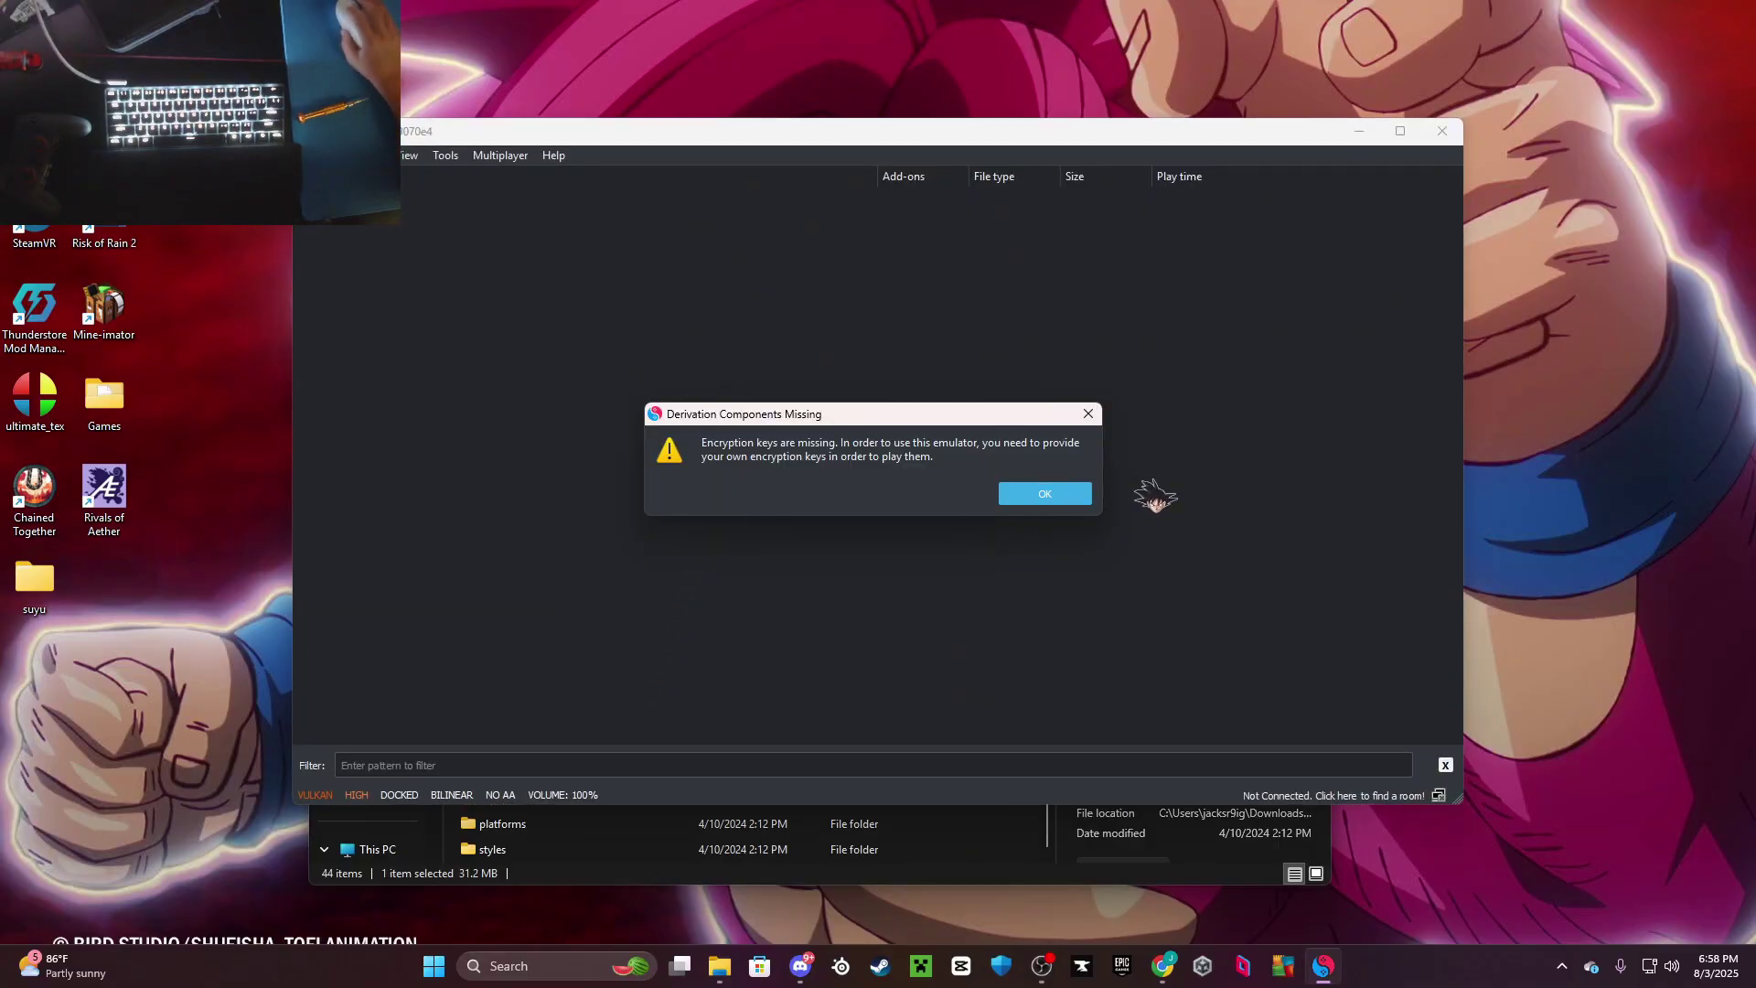
left_click(1048, 495)
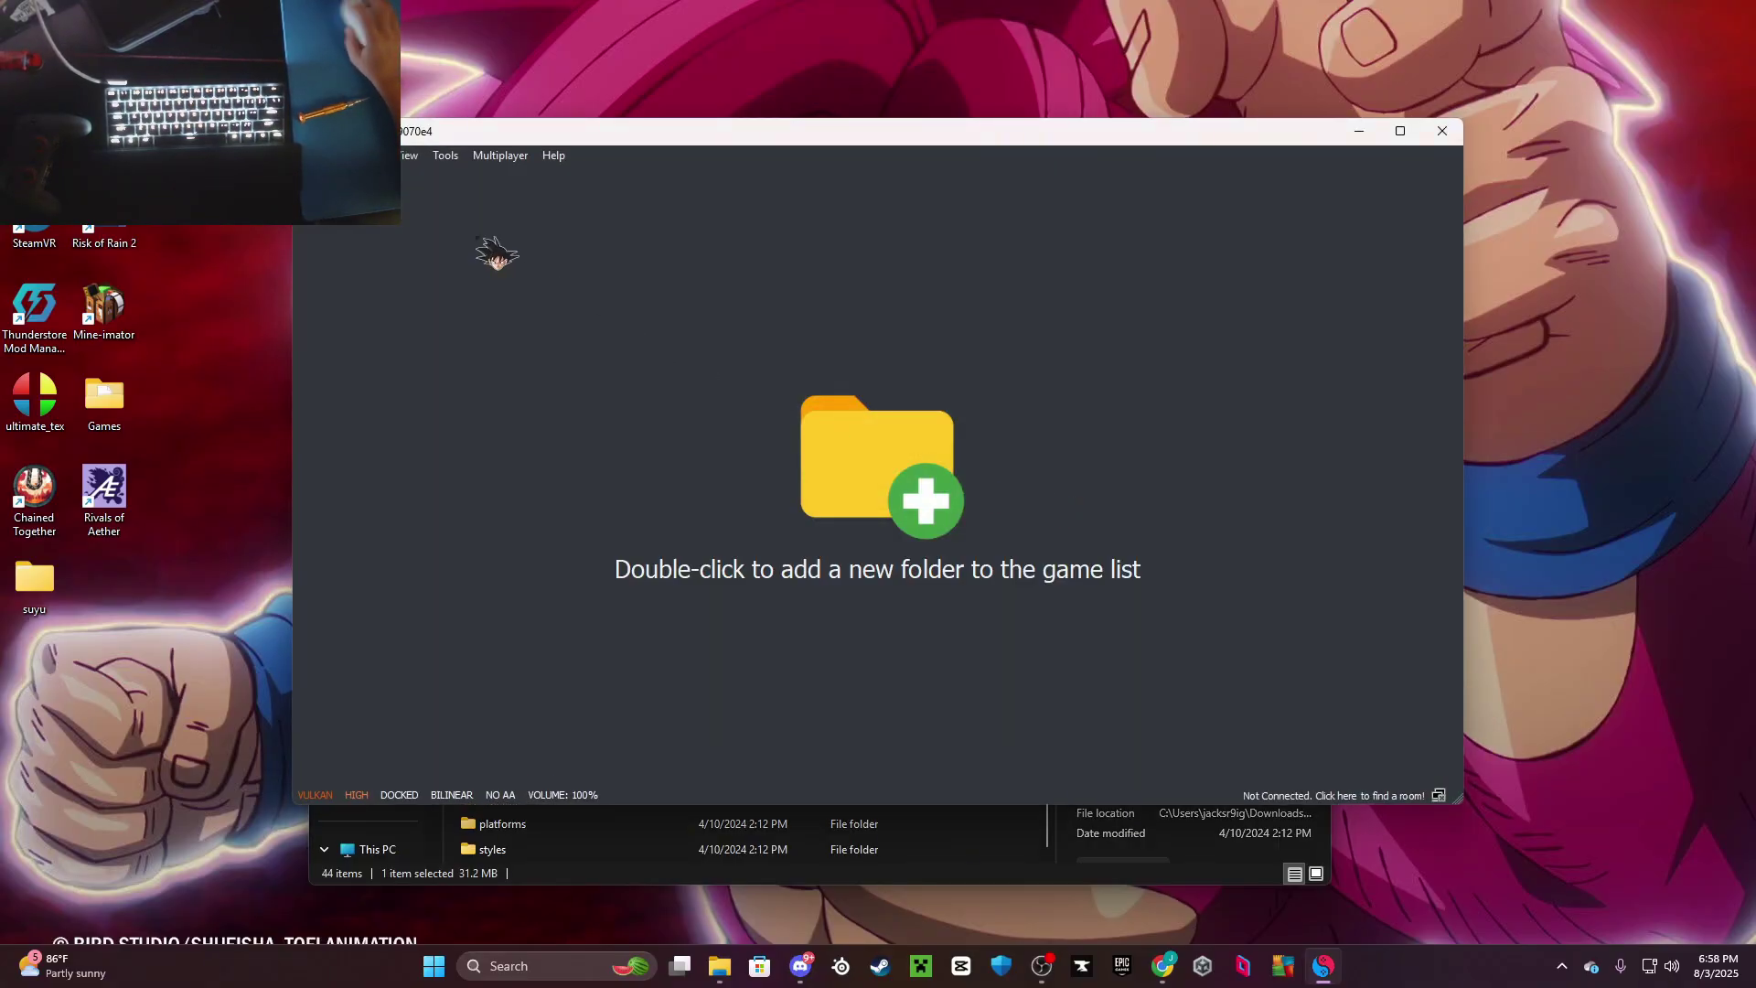
Open the keys folder inside suyu's data folder from the emulator
key("alt+f")
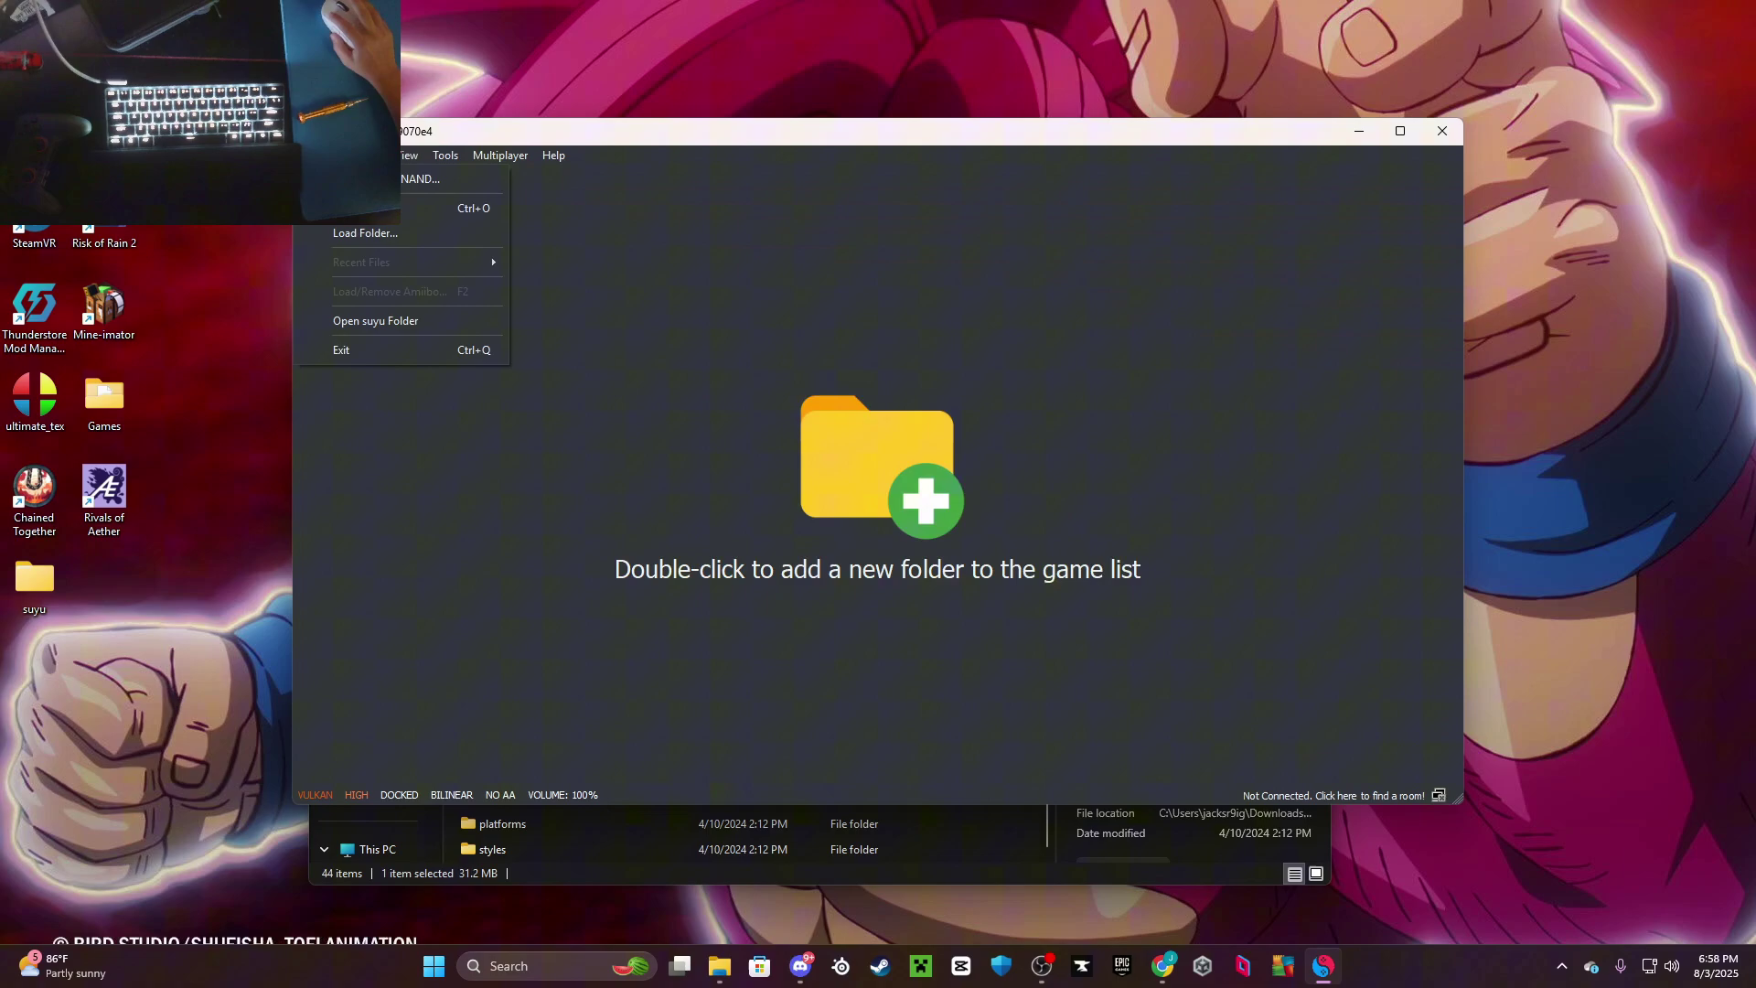
left_click(446, 324)
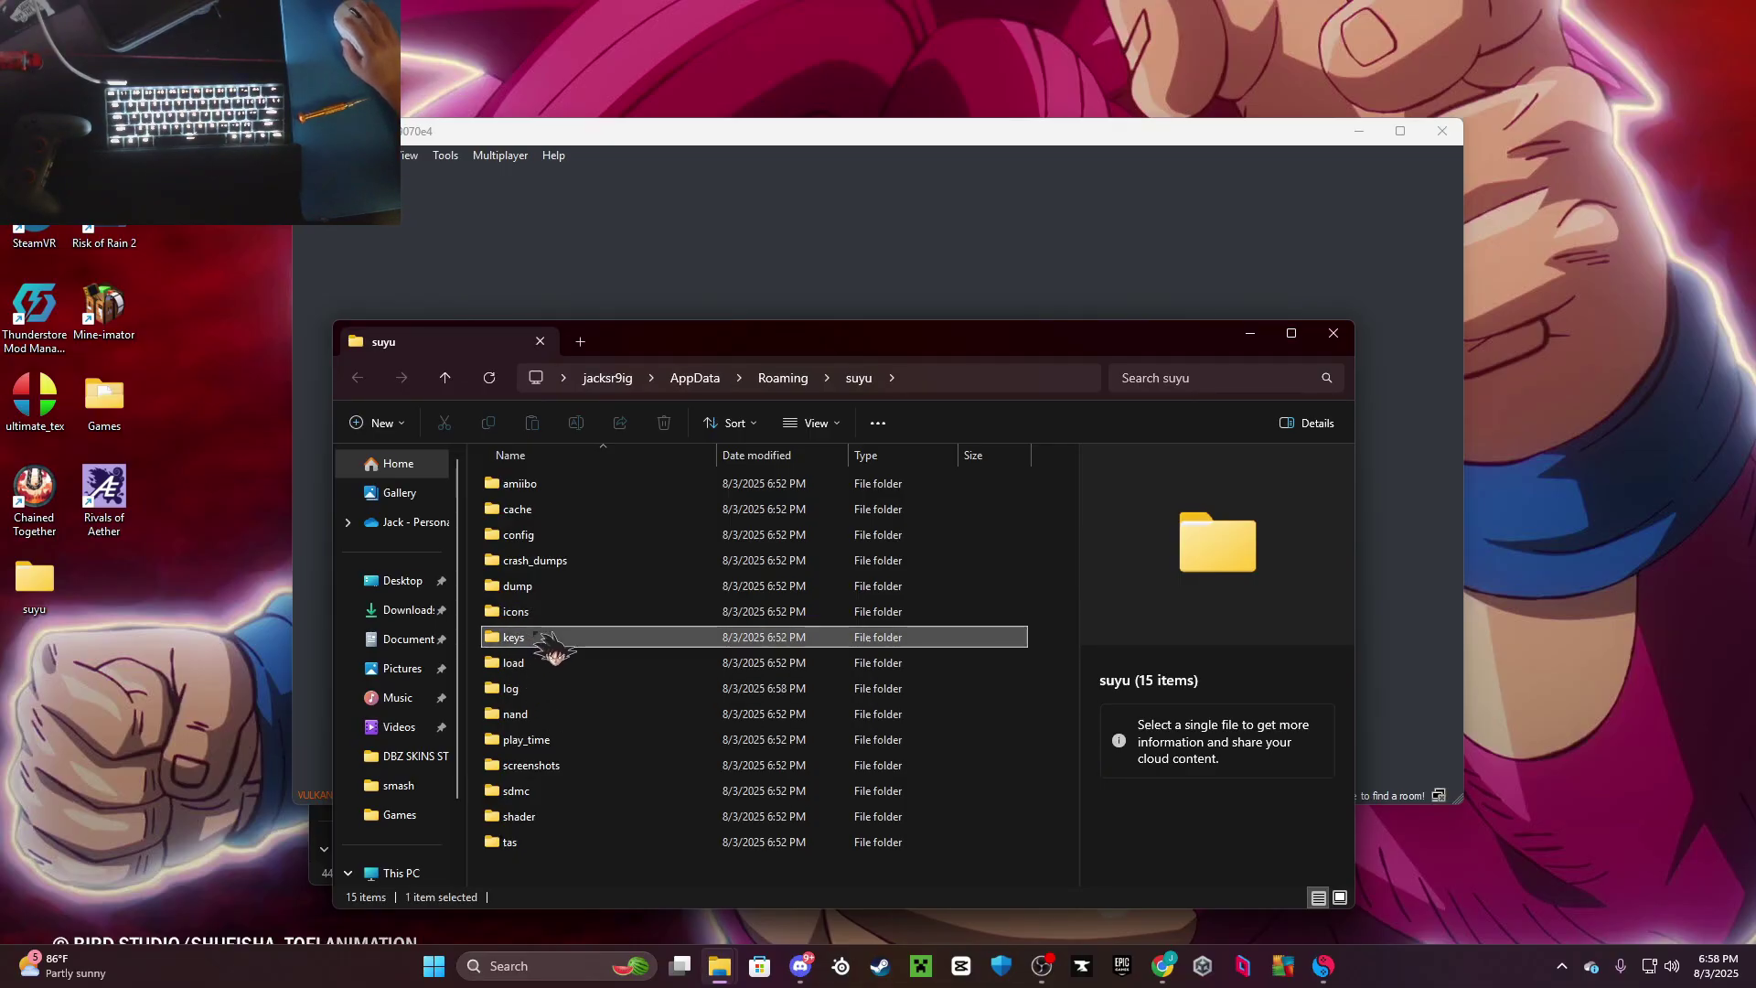
double_click(526, 638)
Open the extracted Keys 17.0.1 folder from Downloads in a second File Explorer tab, and close the window when finished
left_click(580, 341)
left_click(409, 610)
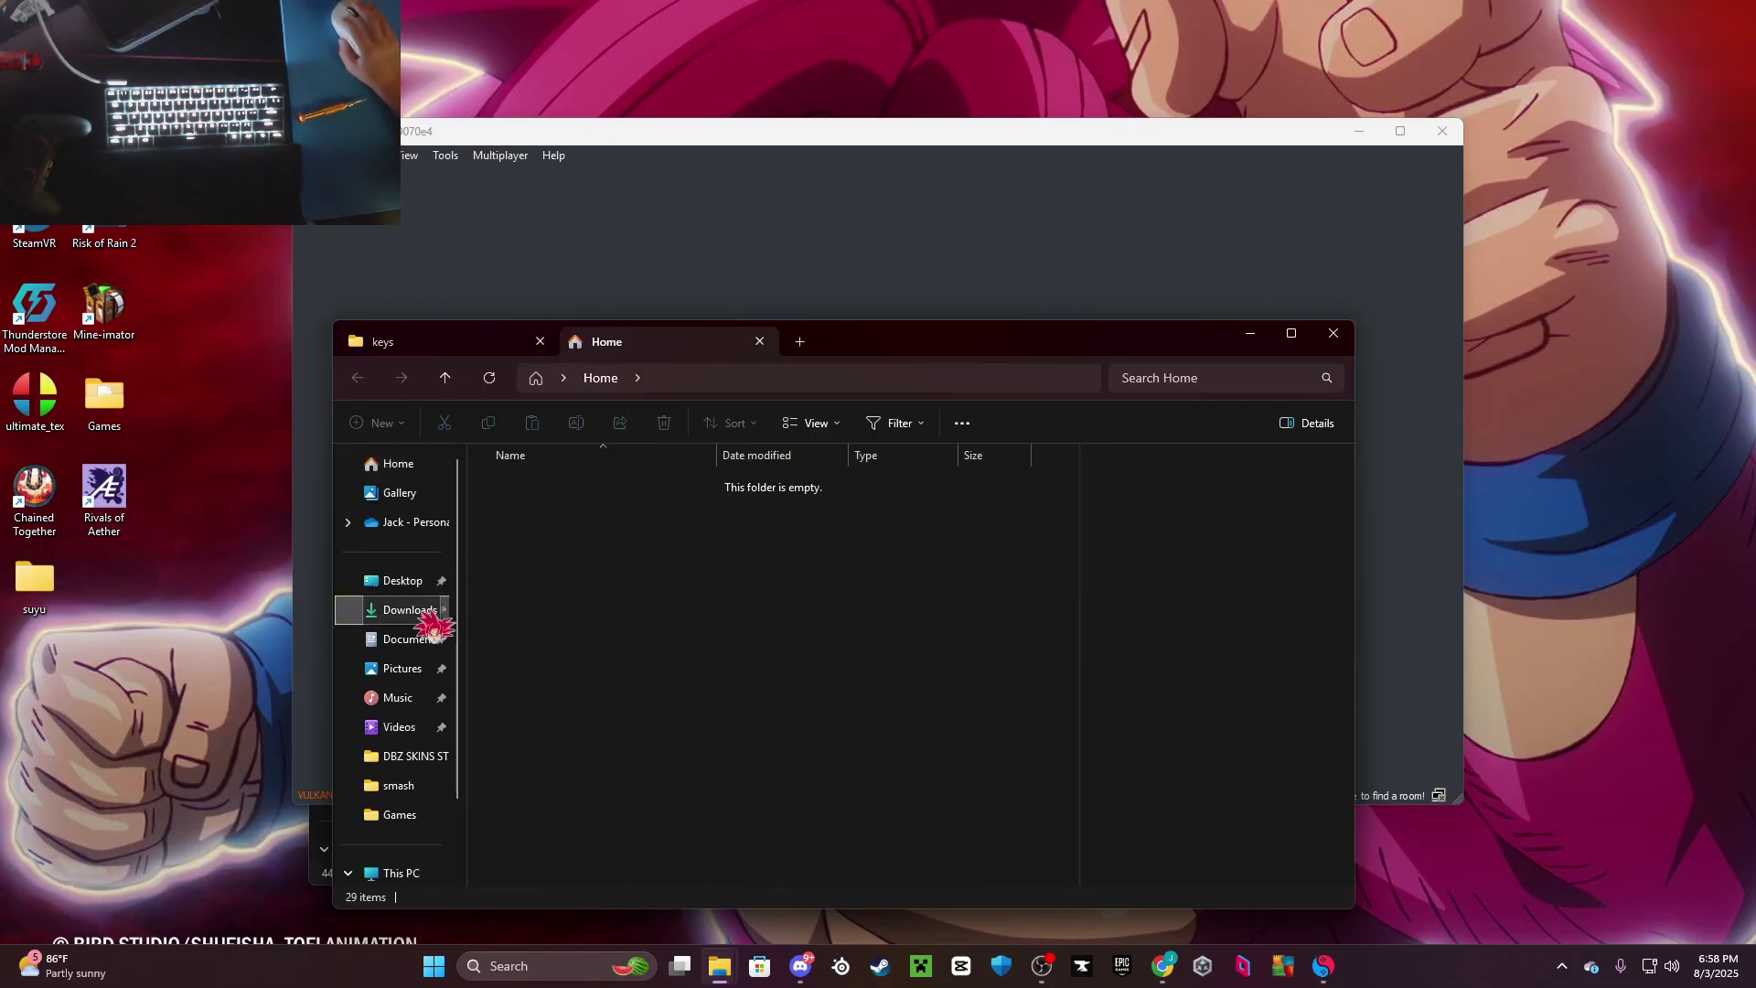
double_click(608, 509)
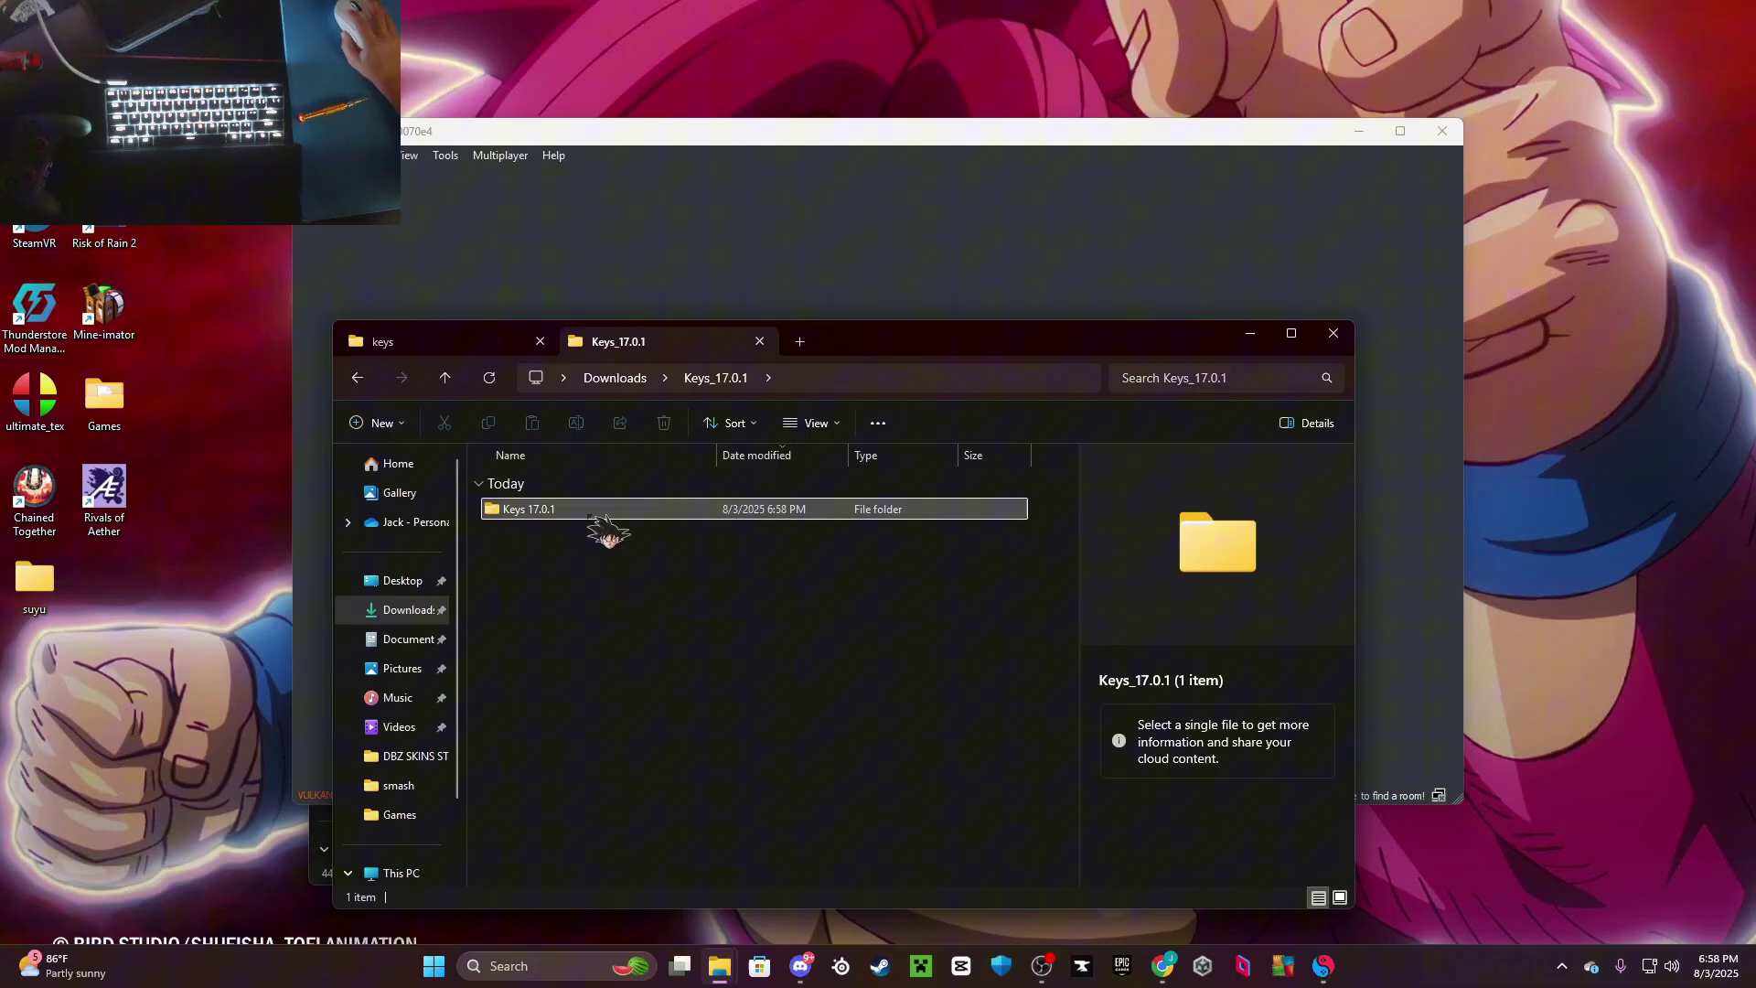
double_click(609, 509)
left_click_drag(627, 663, 647, 723)
left_click(1334, 333)
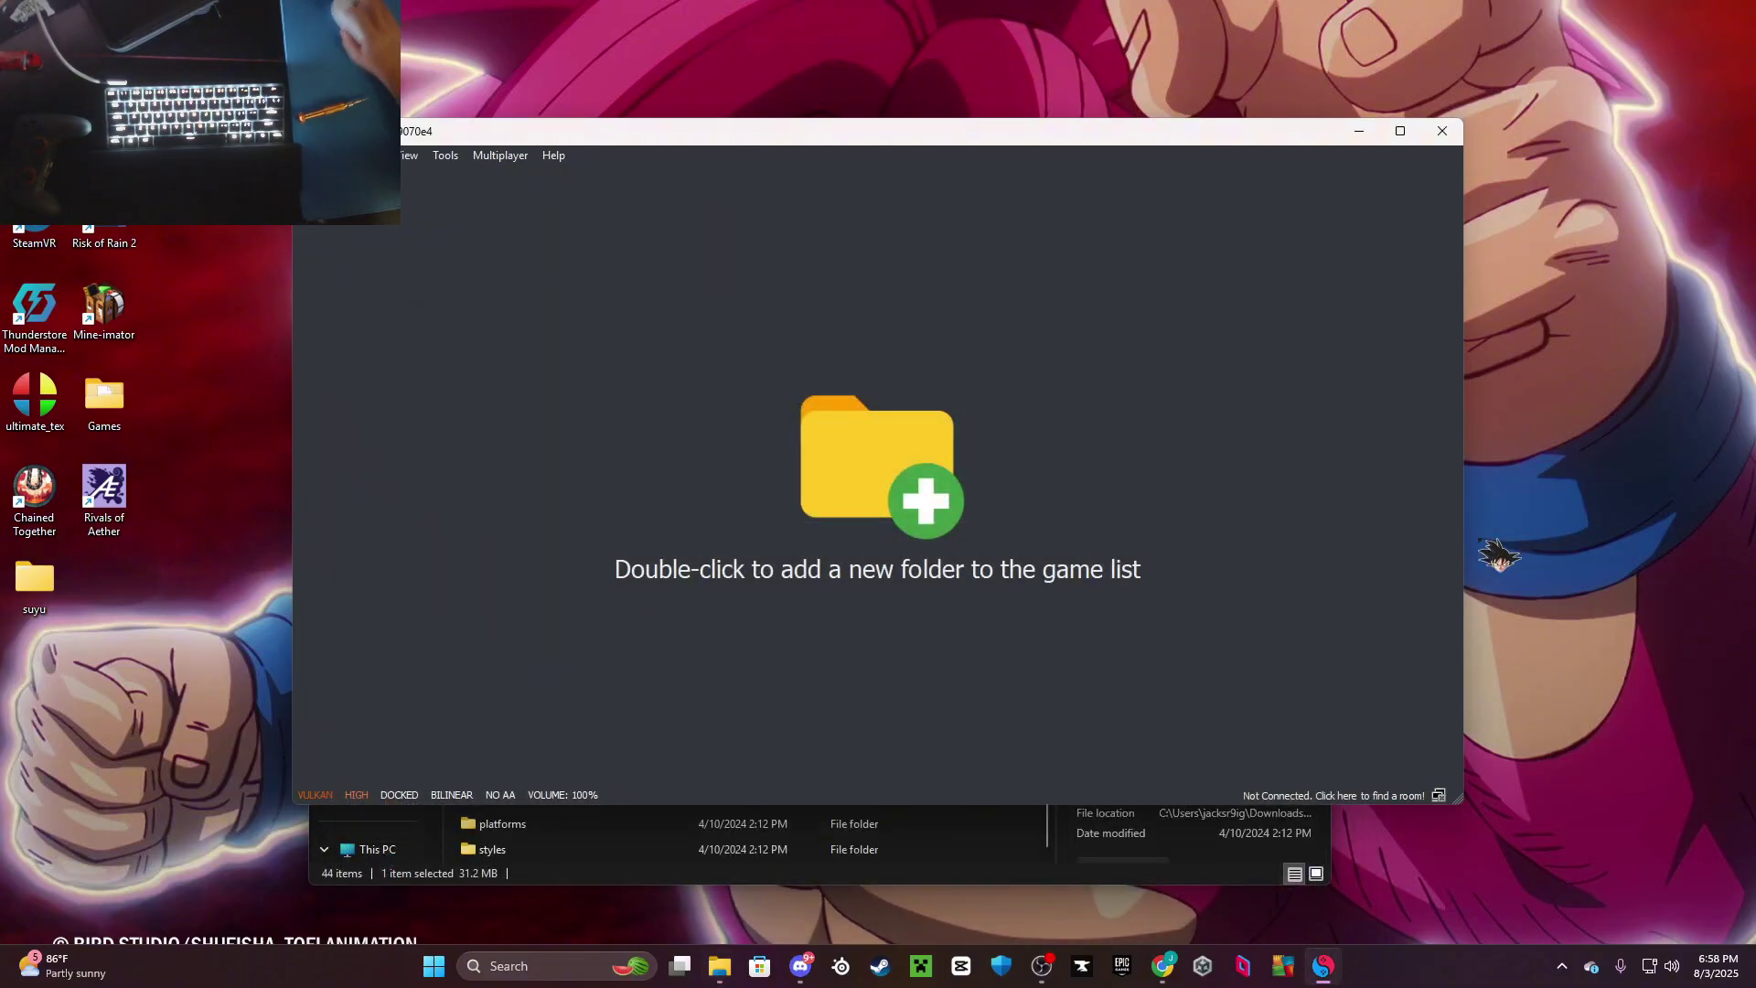
Install the firmware in suyu from the Firmware.17.0.1 folder in Downloads
left_click(1453, 130)
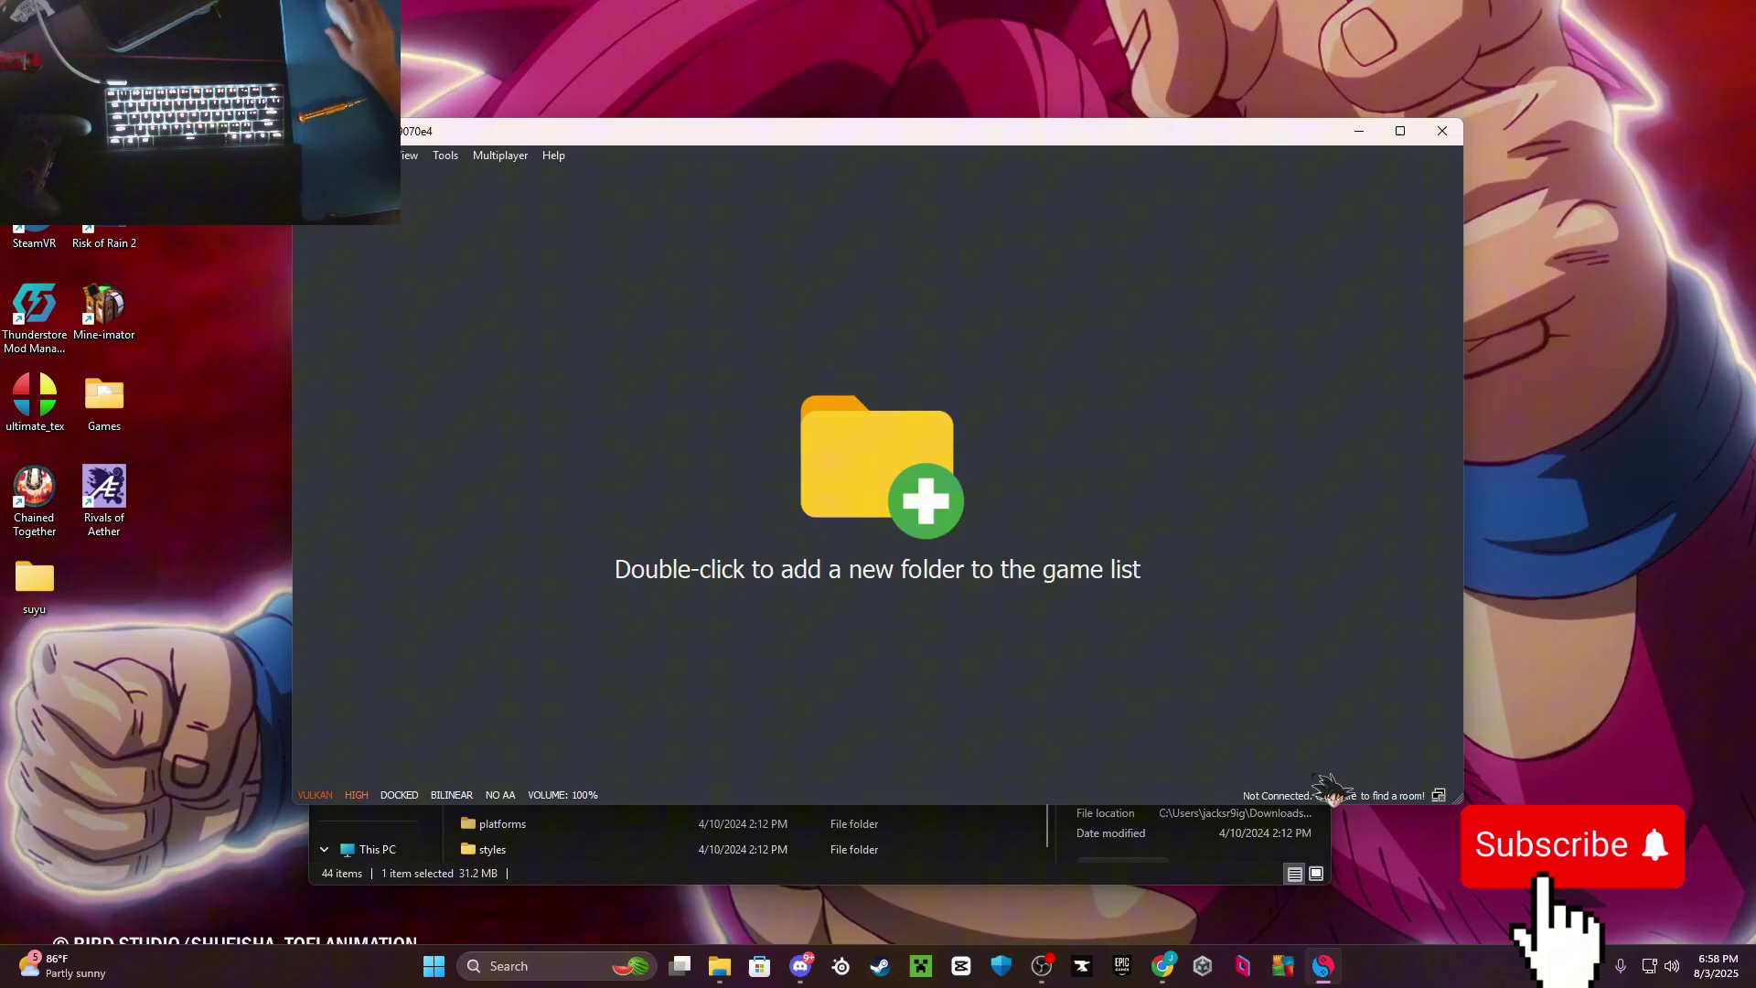
left_click(444, 158)
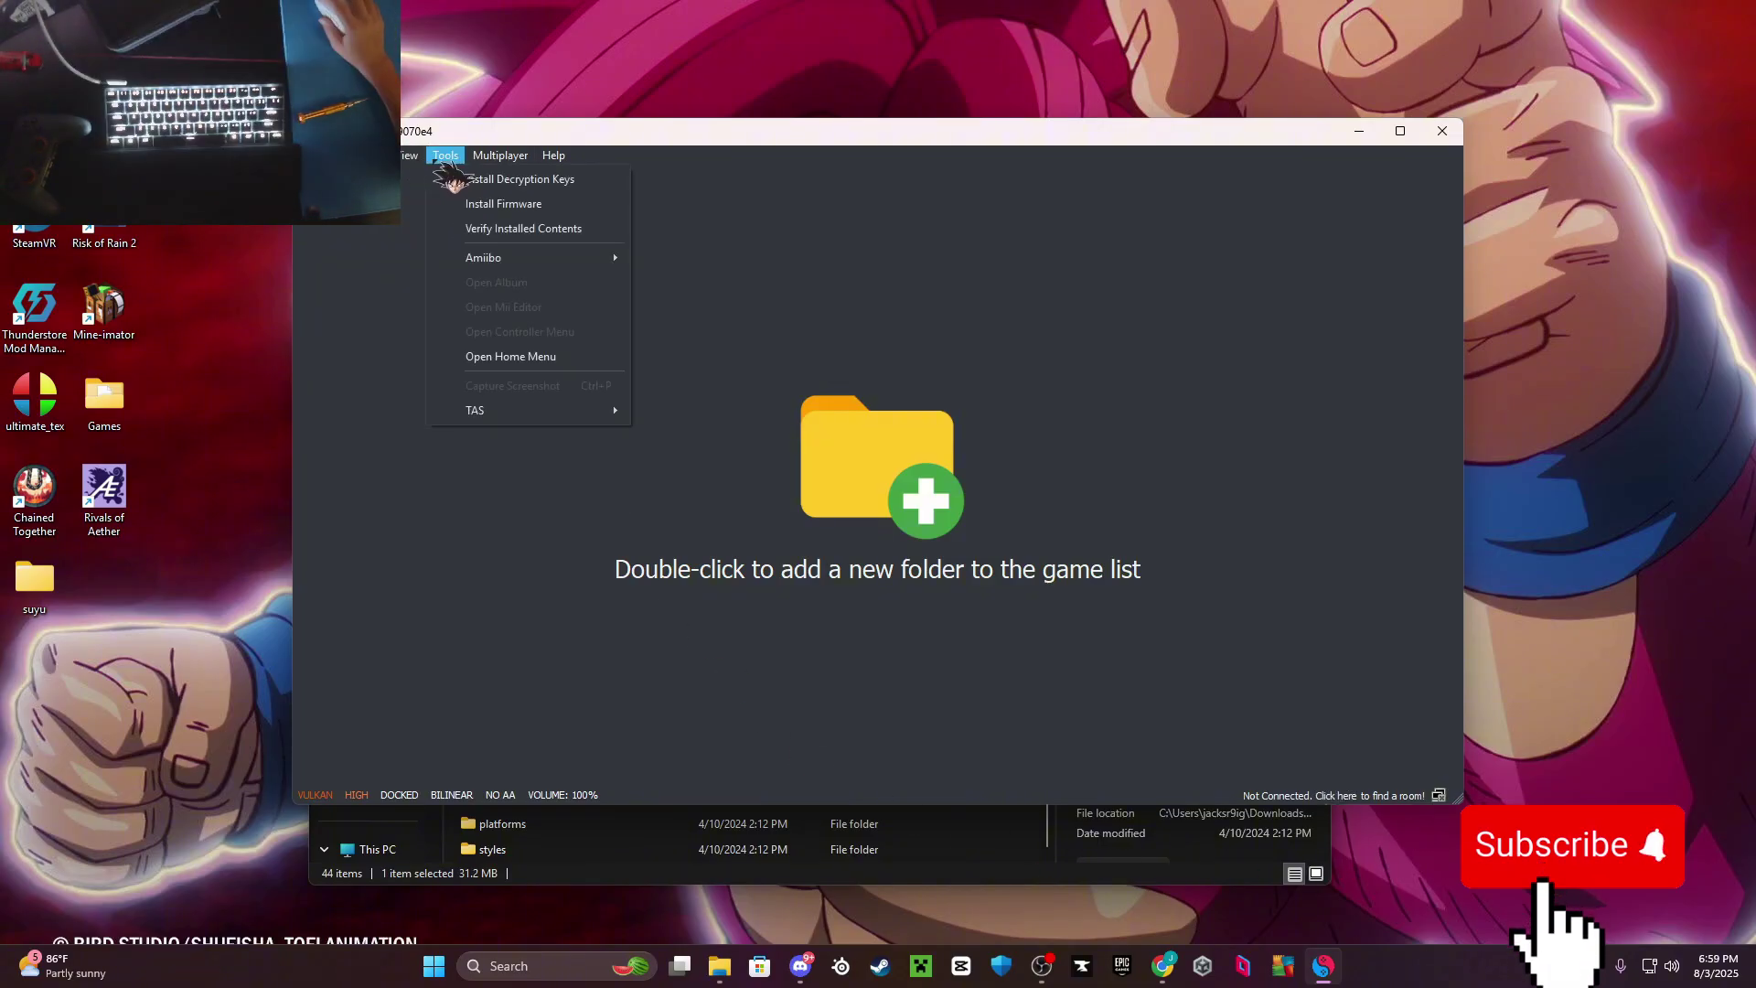
left_click(540, 207)
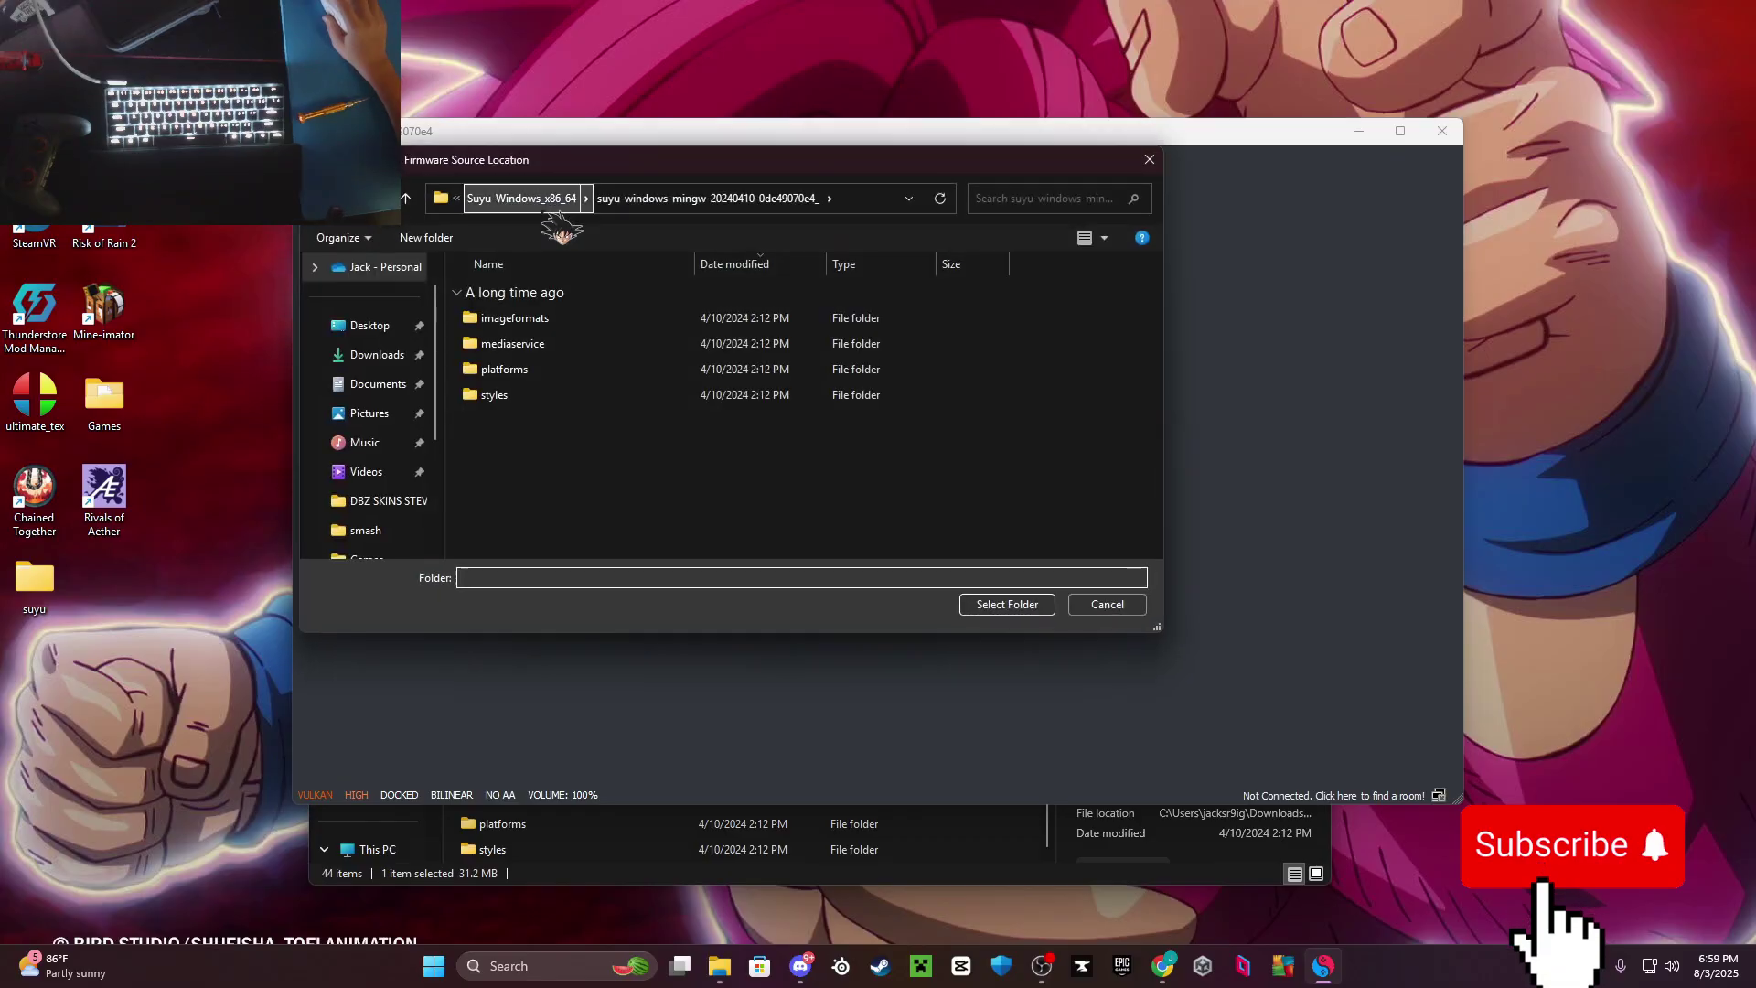
left_click(372, 355)
left_click(616, 344)
double_click(616, 344)
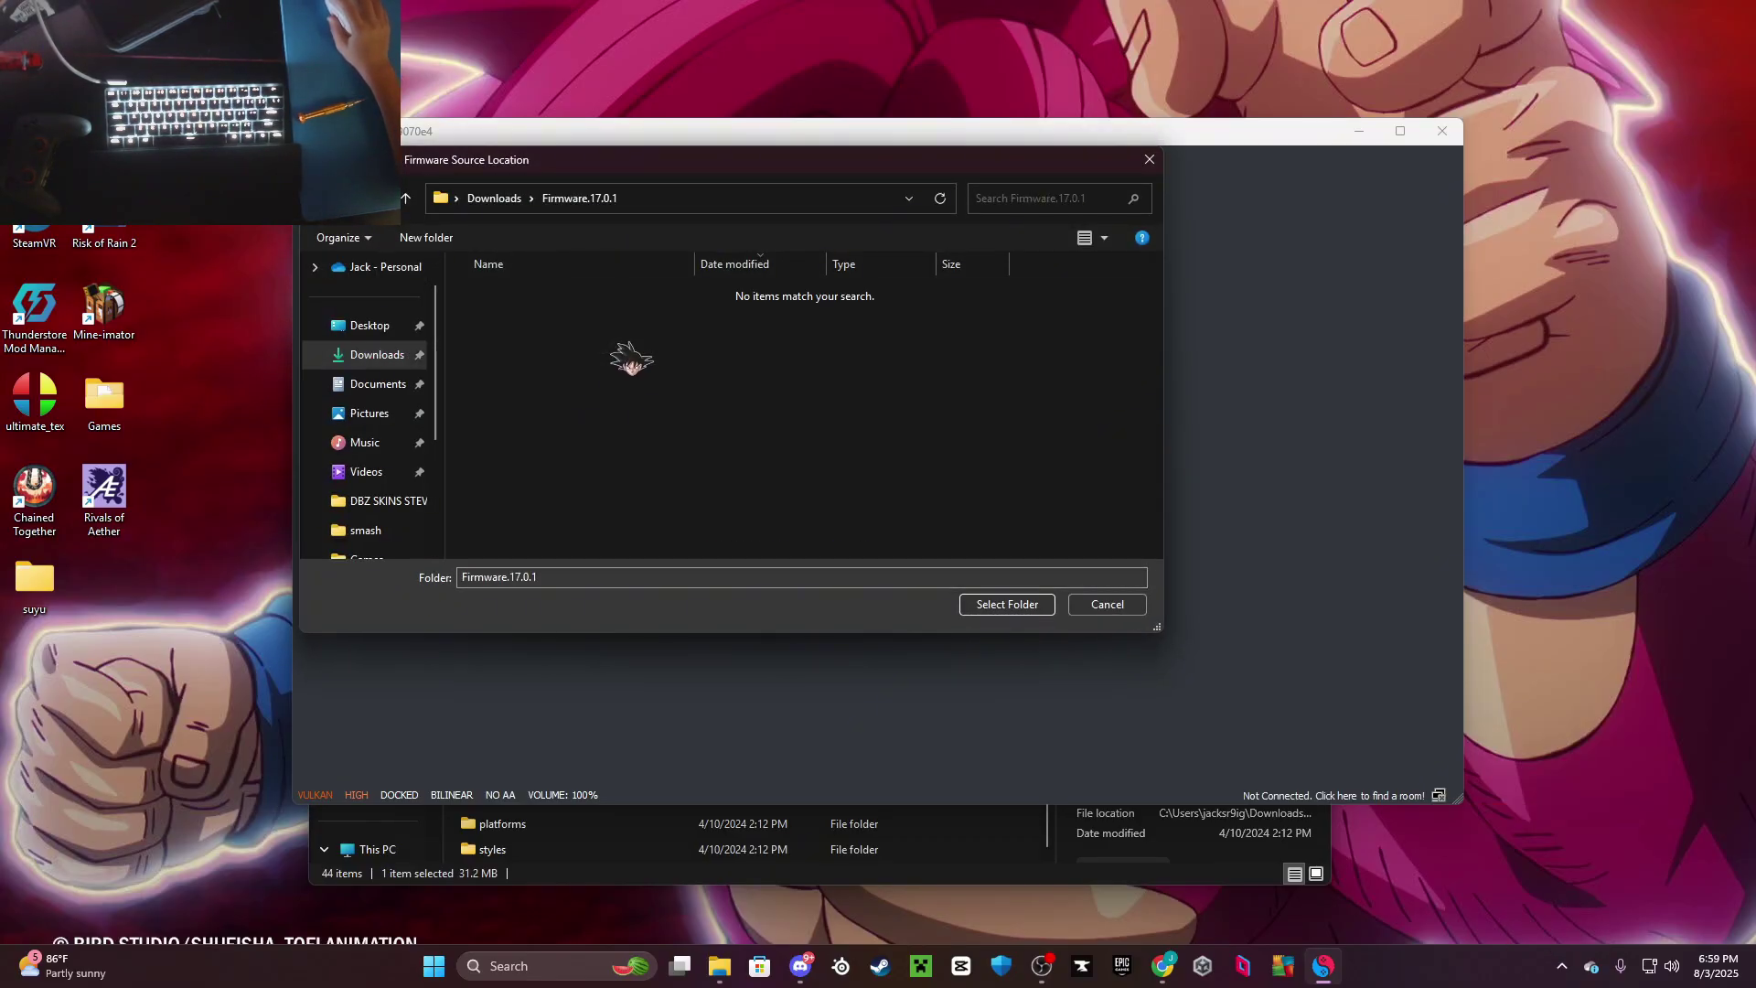
left_click(1004, 604)
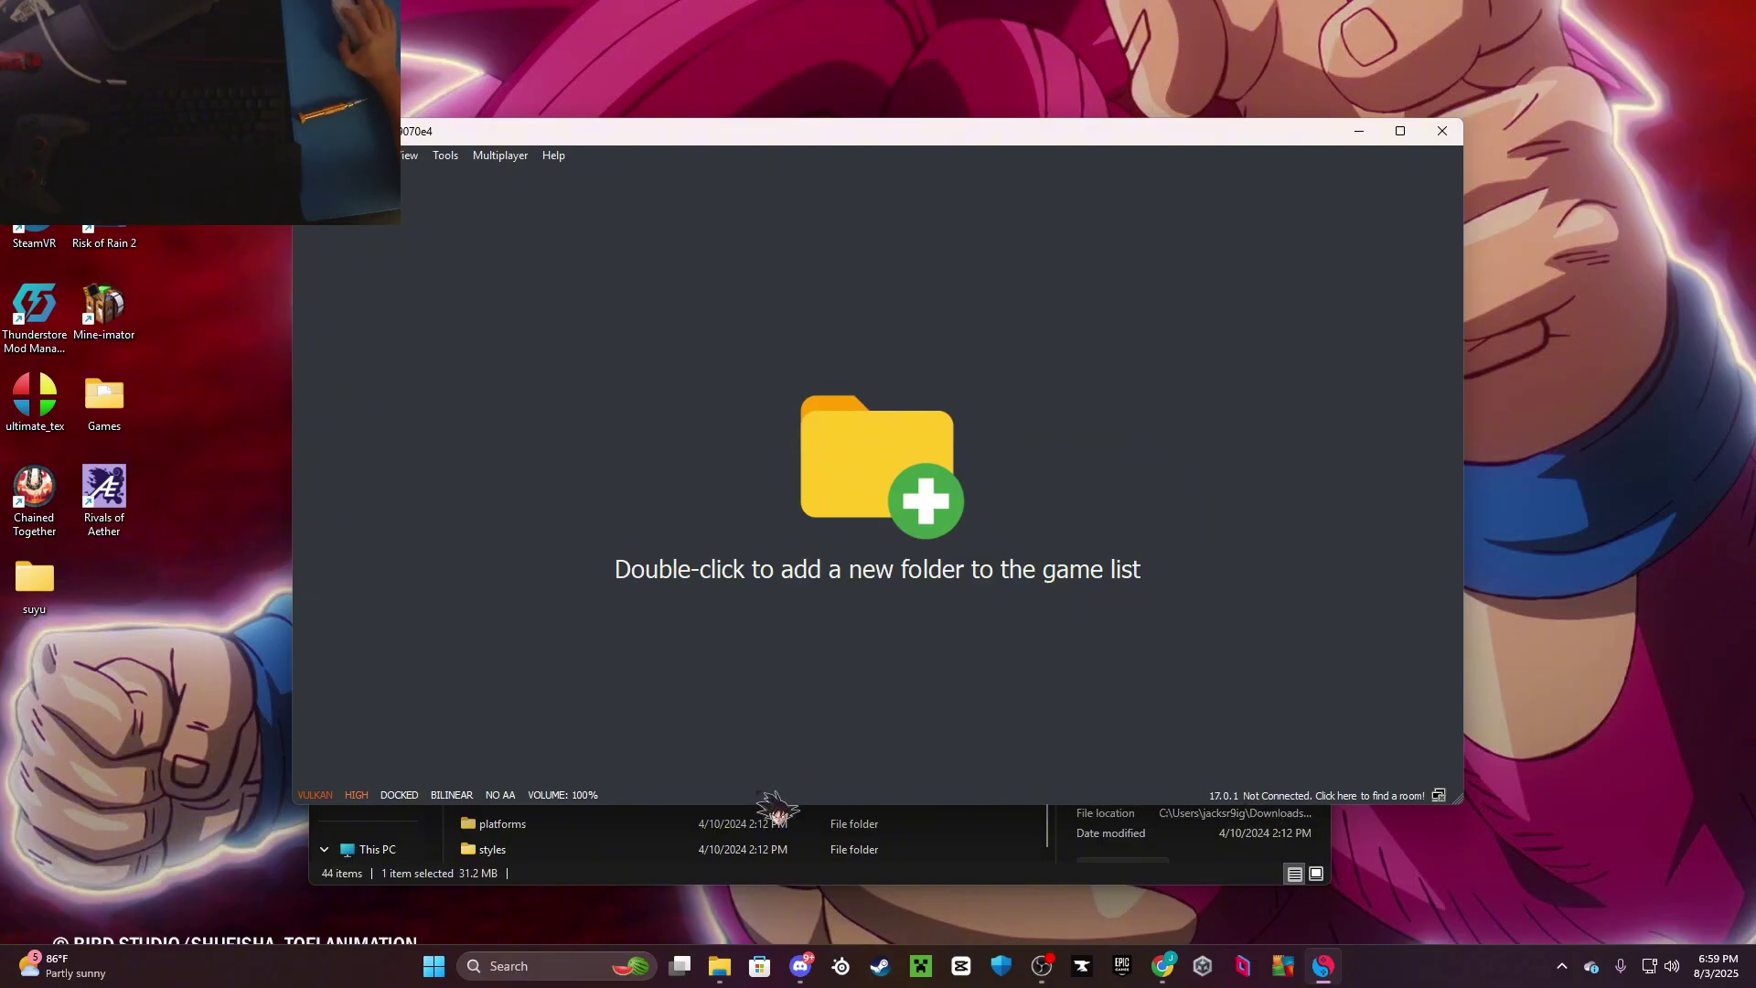
Close the suyu program folder window and open the switch-roms-web channel of the Switch modding server in Discord
left_click(646, 876)
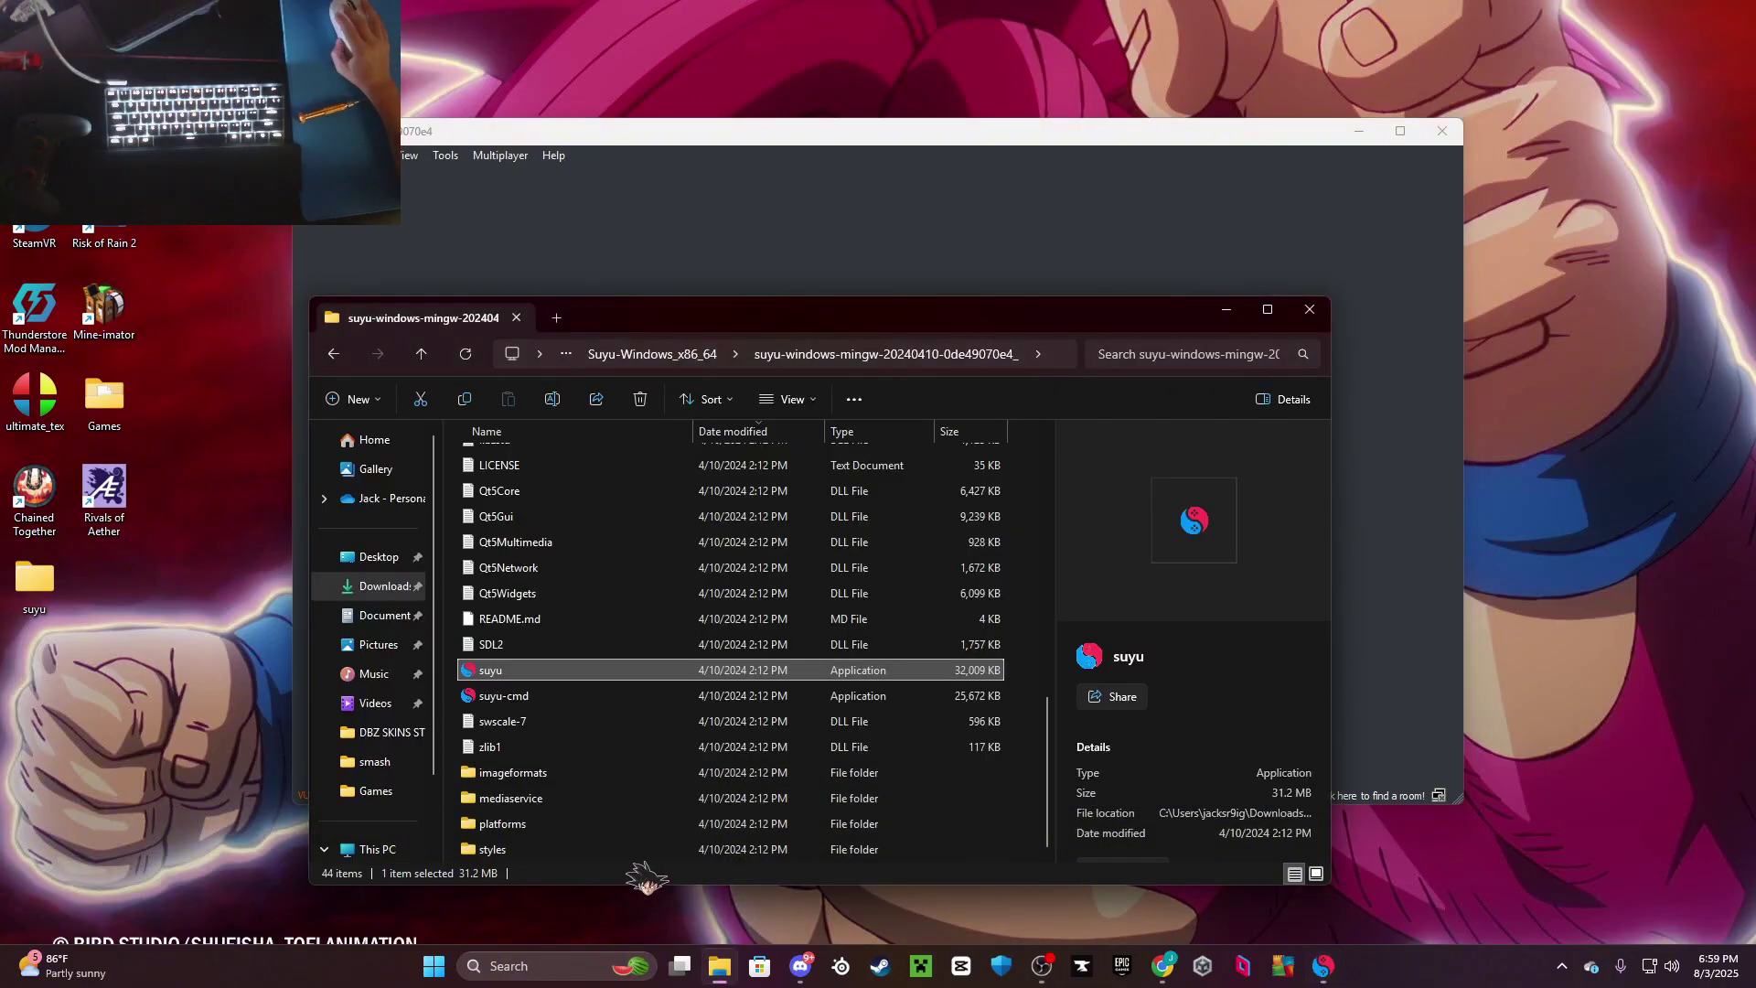
left_click(1317, 315)
left_click(802, 967)
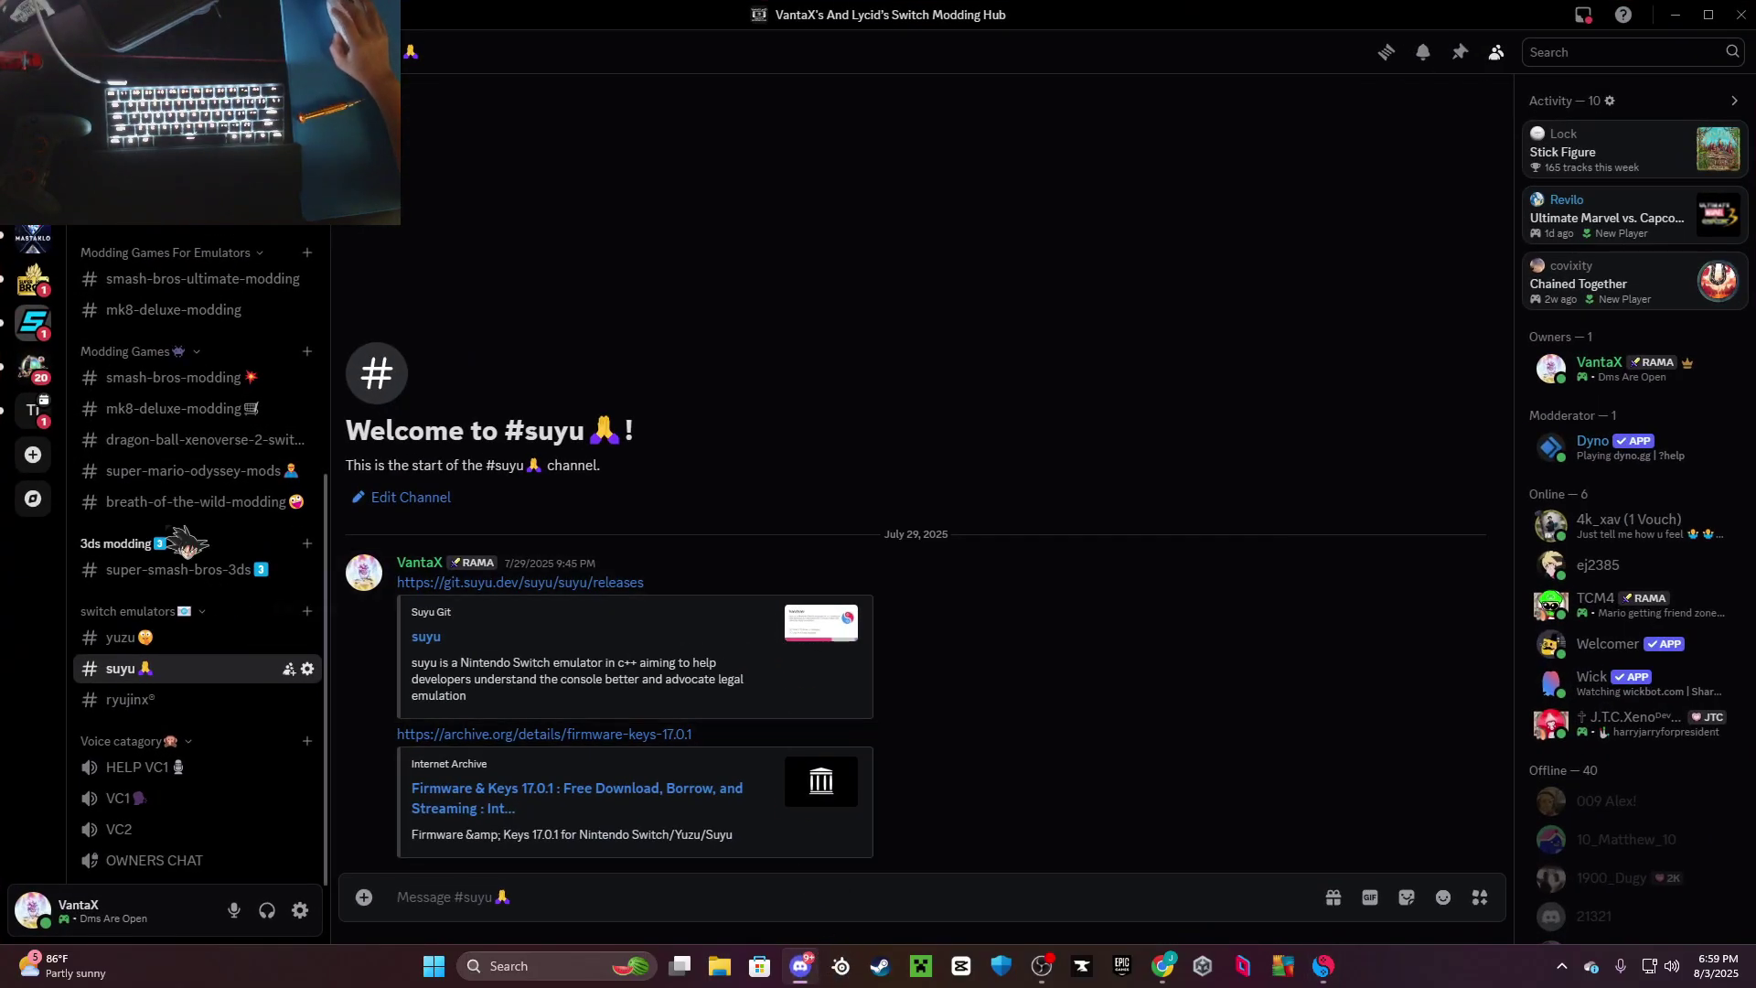
scroll(229, 458, "up", 5)
scroll(274, 421, "up", 5)
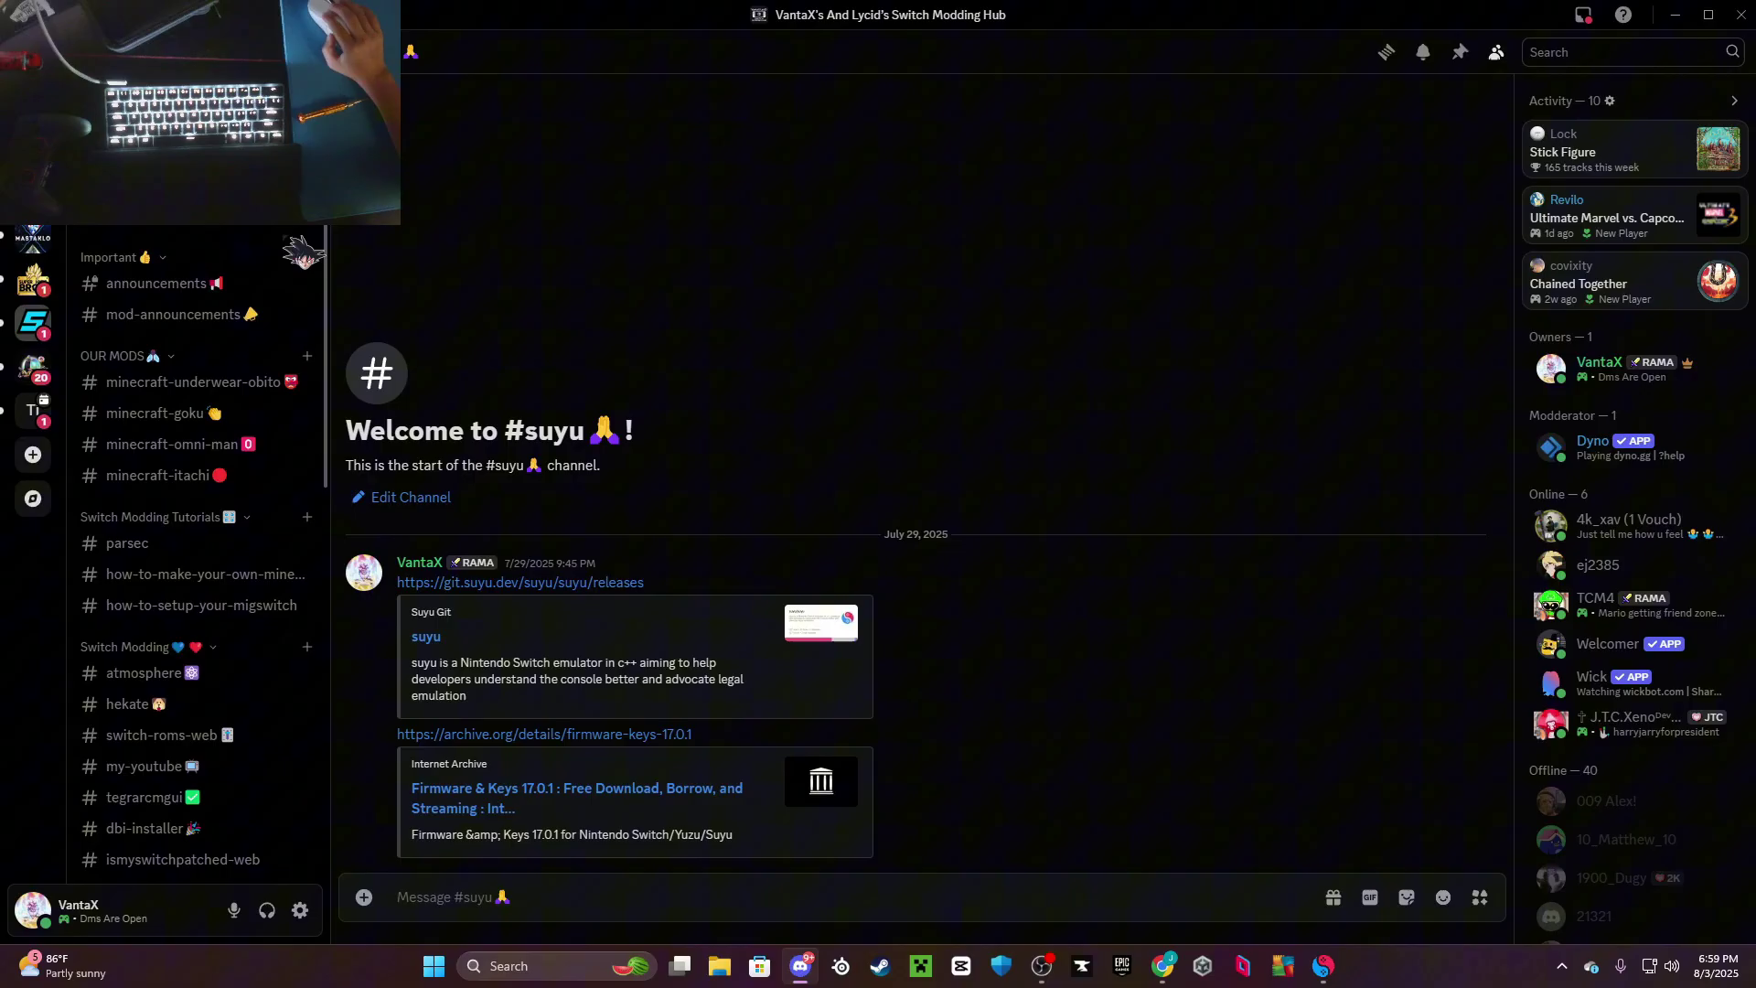
scroll(257, 714, "down", 2)
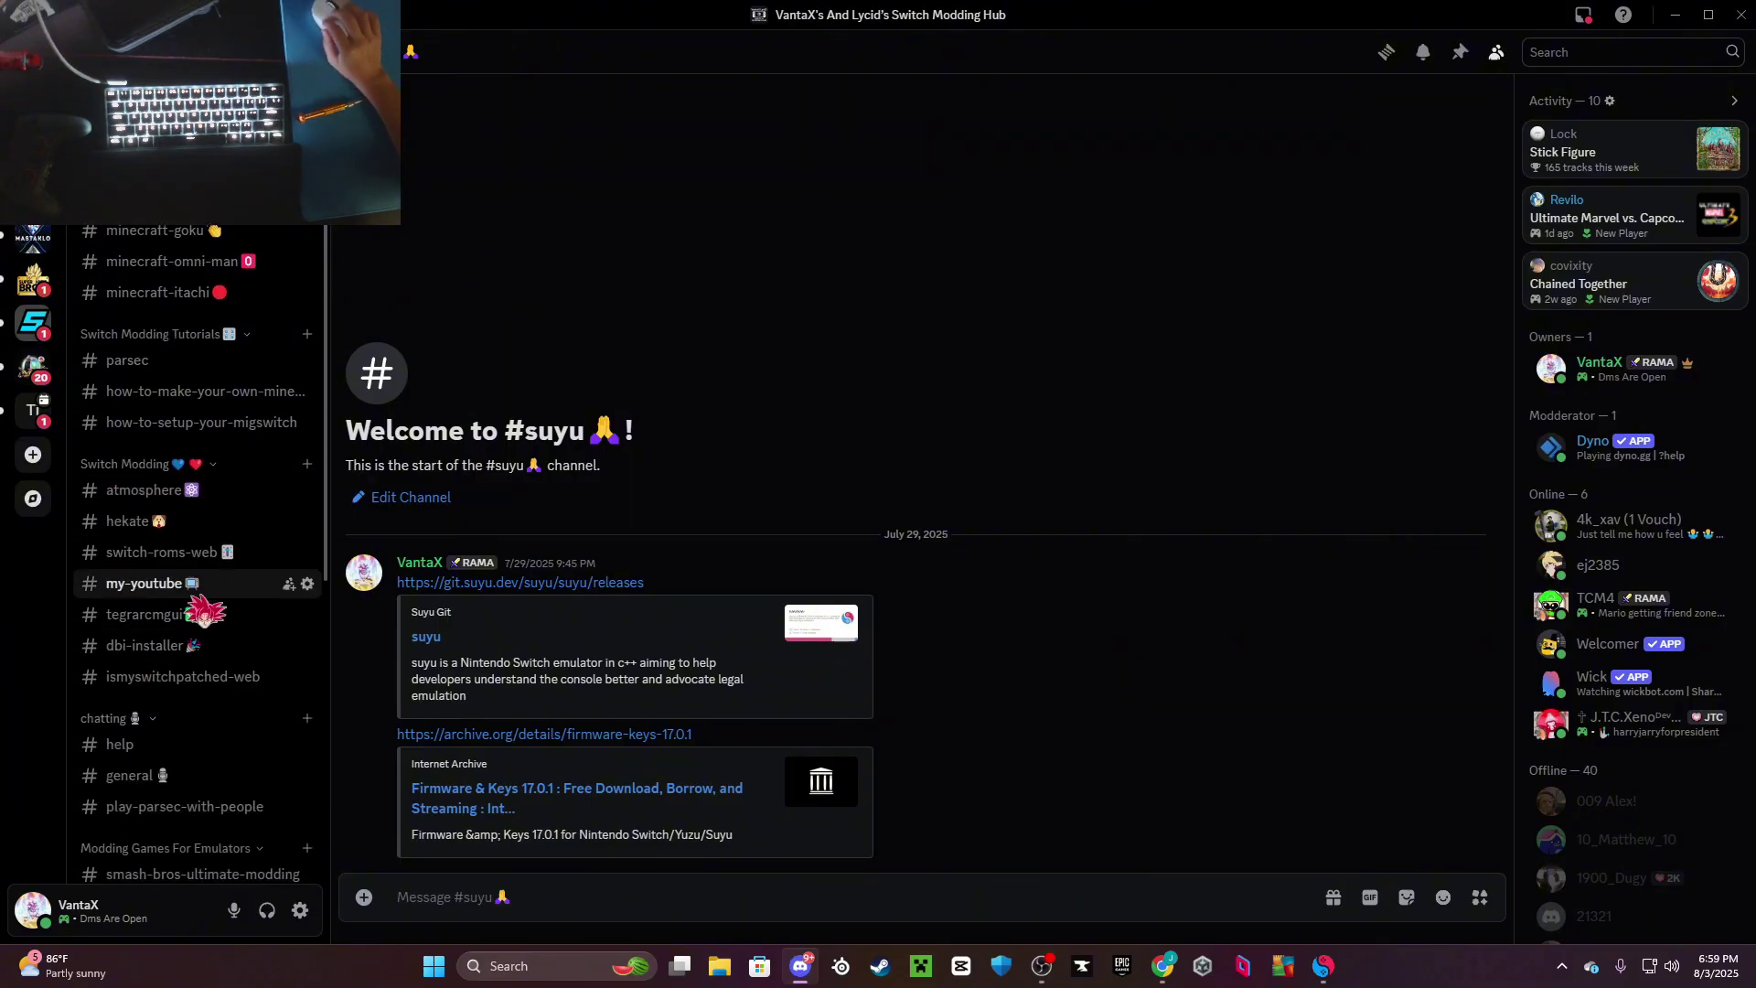
left_click(221, 555)
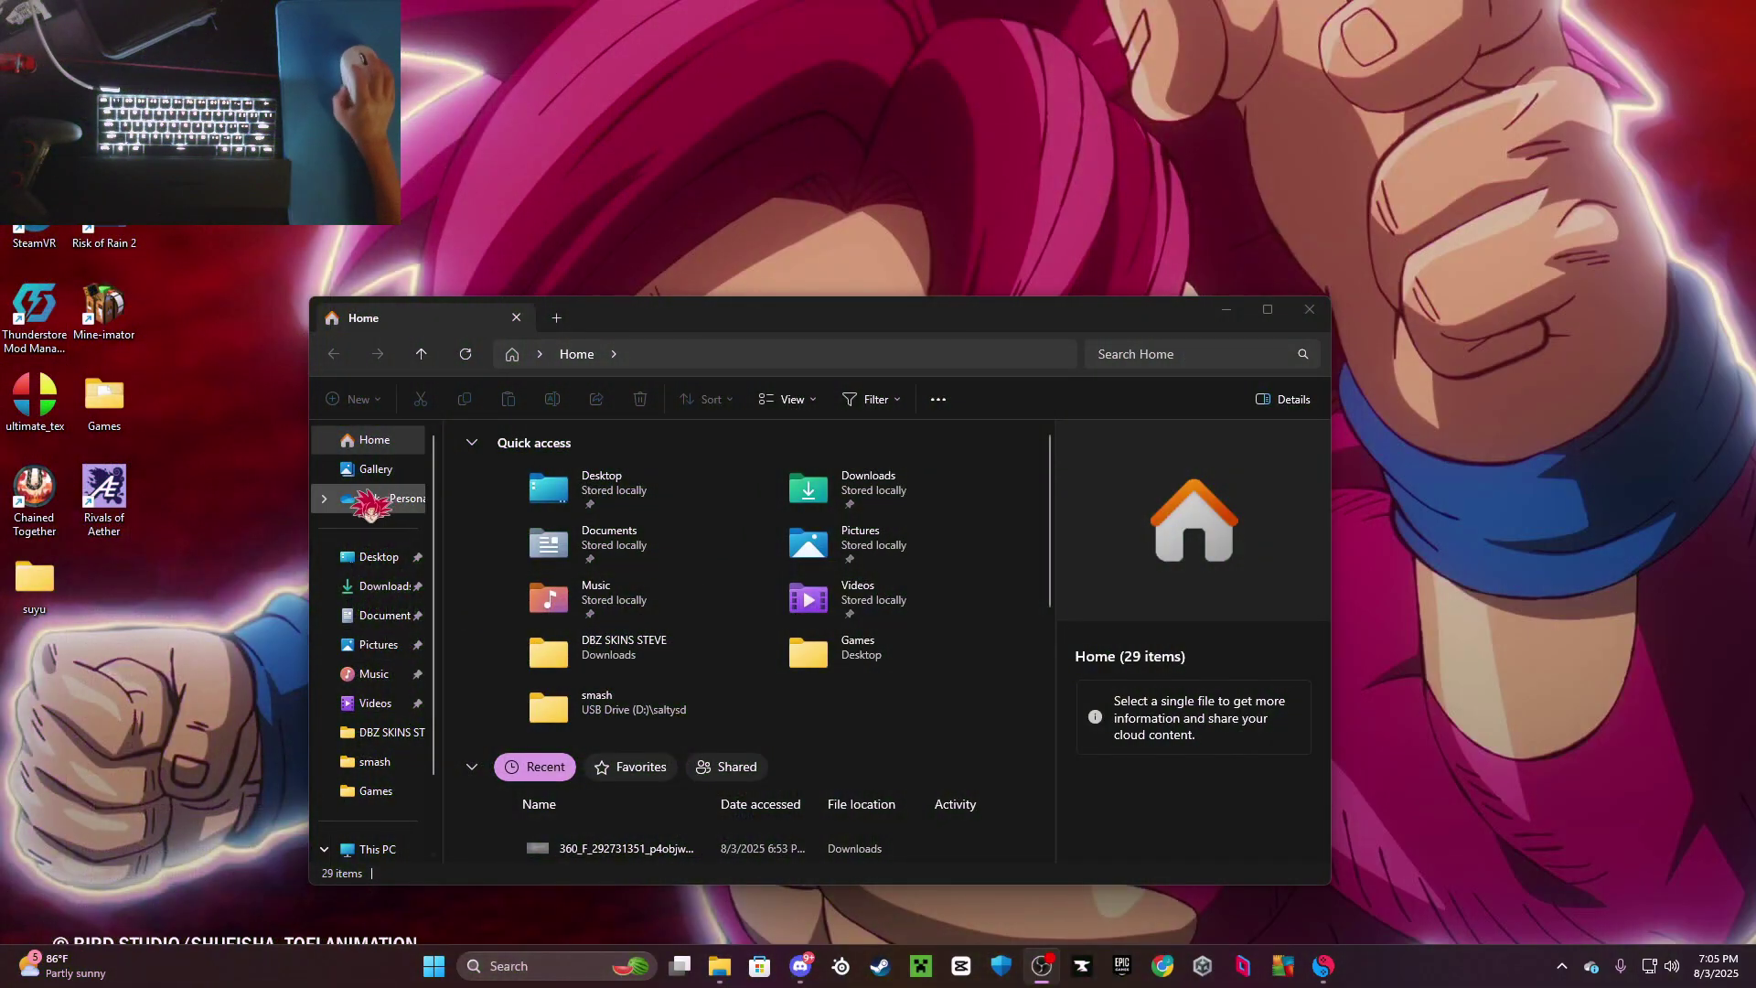
Extract part 1 of the MK8-DLUXE base NSP archive in Downloads with WinRAR into a folder named after the archive
left_click(386, 590)
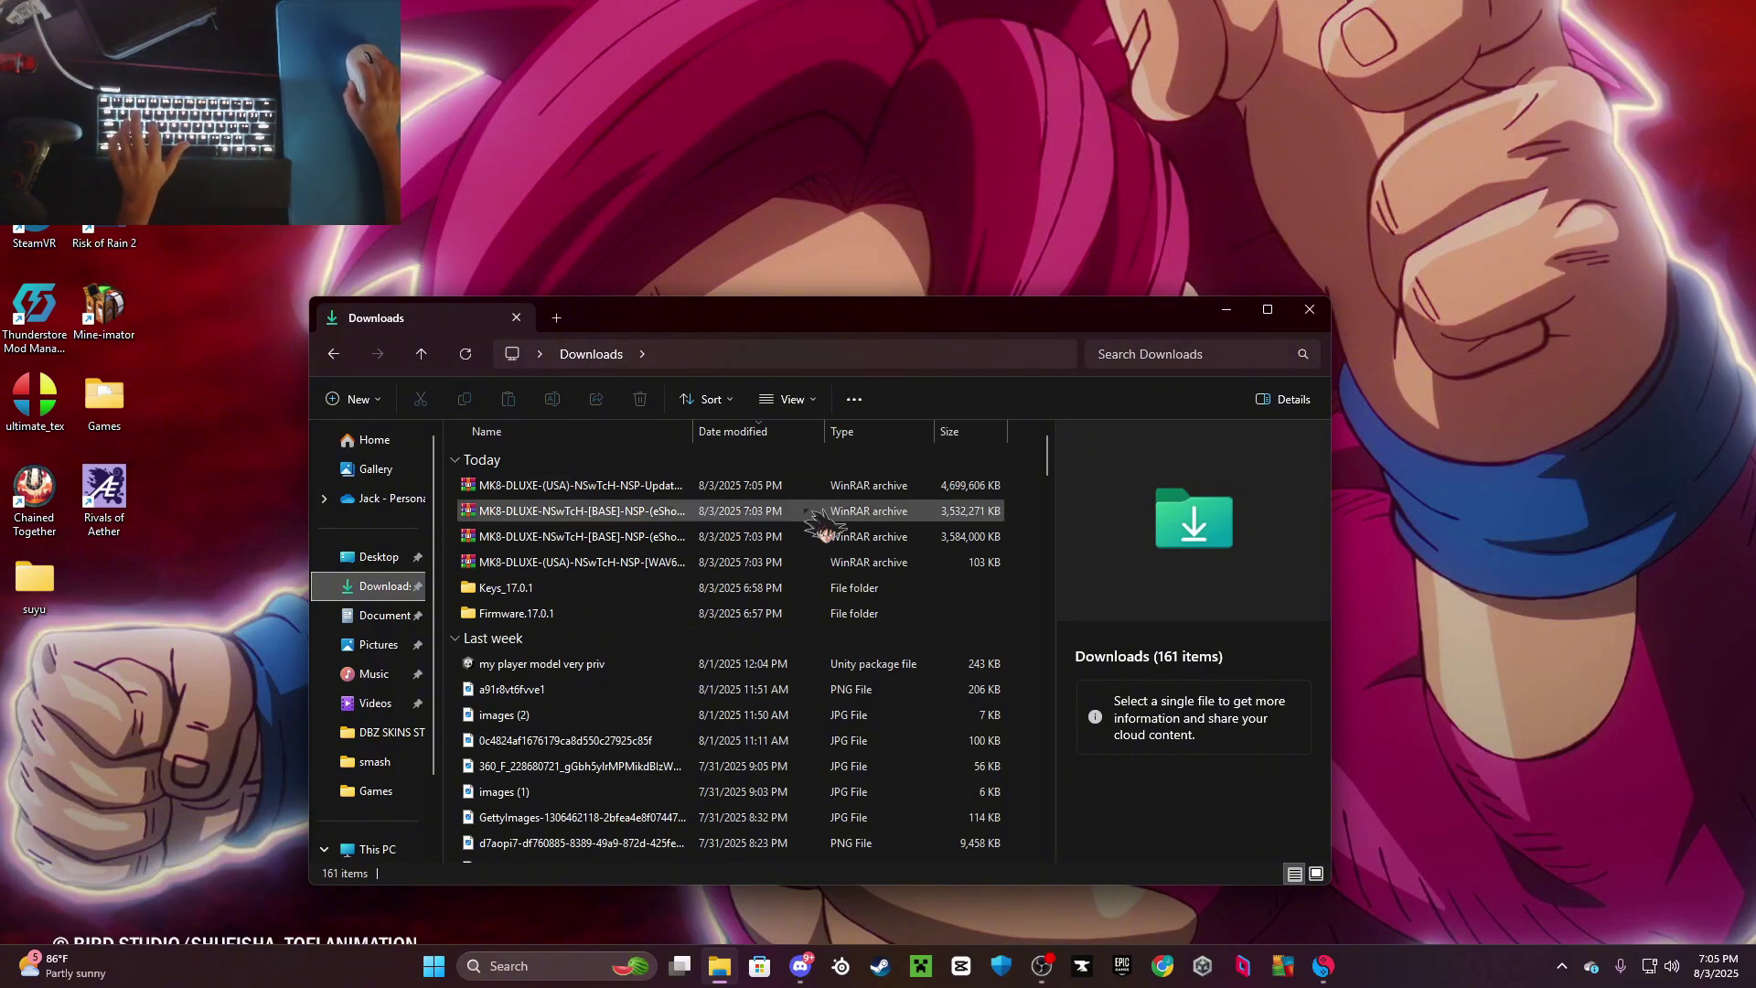
left_click(851, 489)
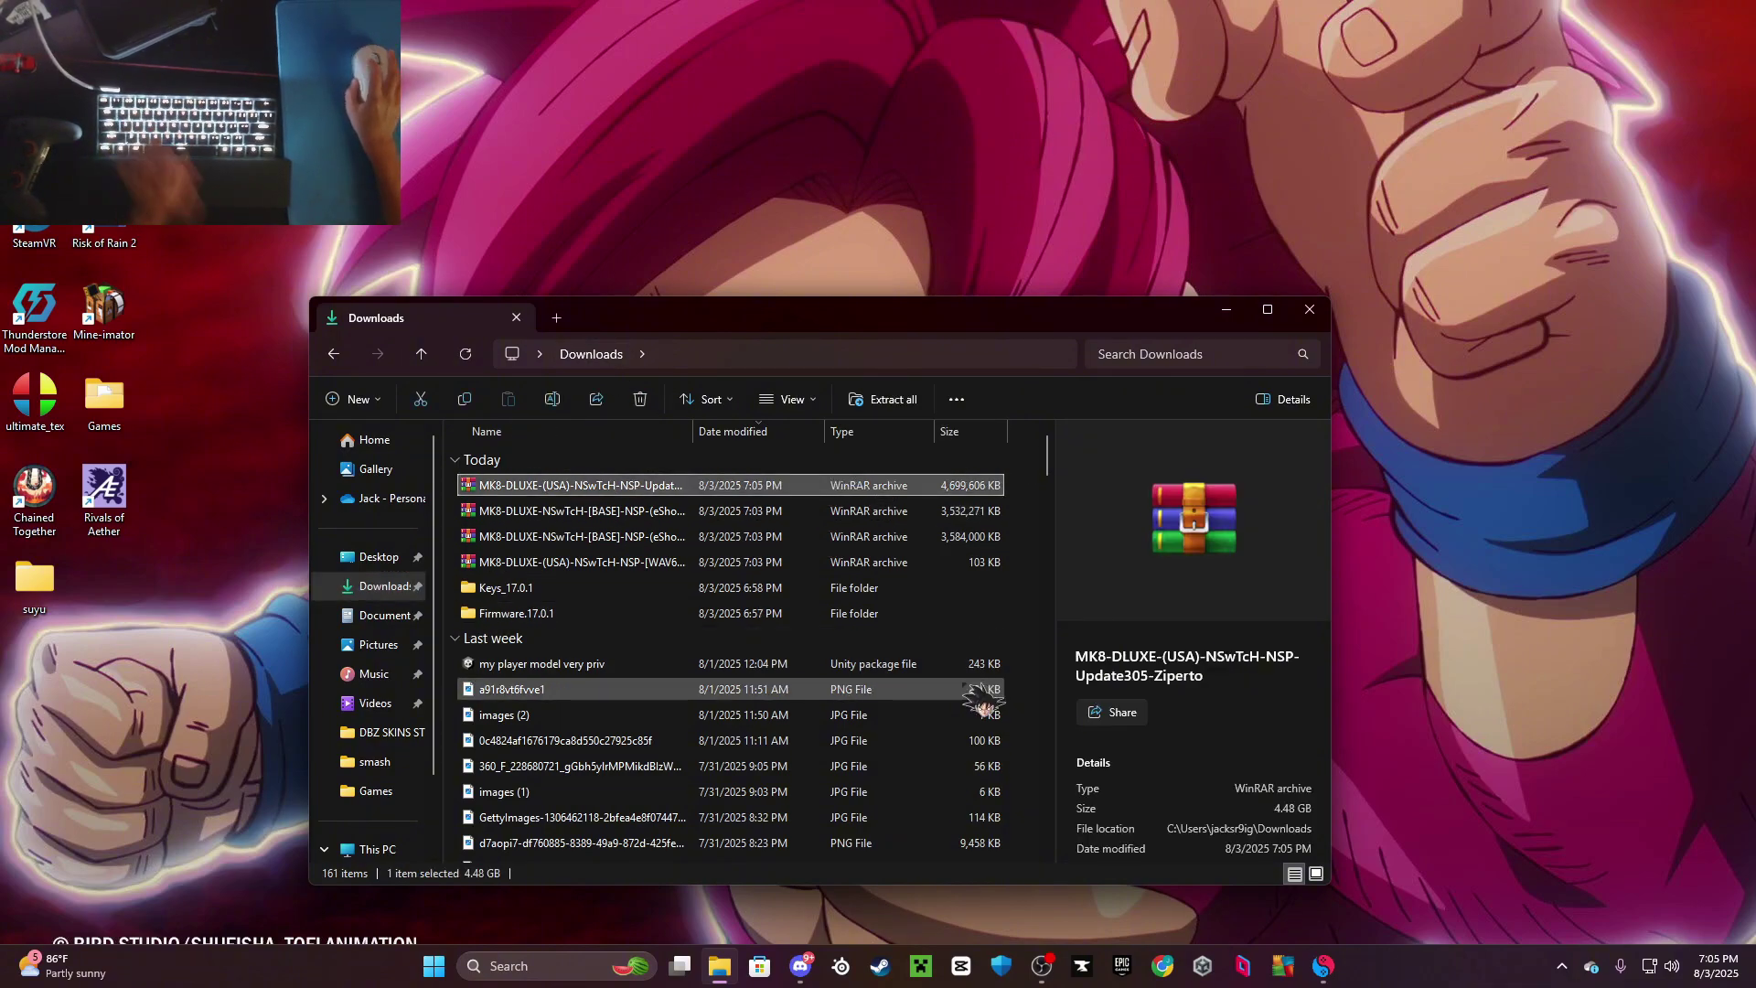
left_click(864, 537)
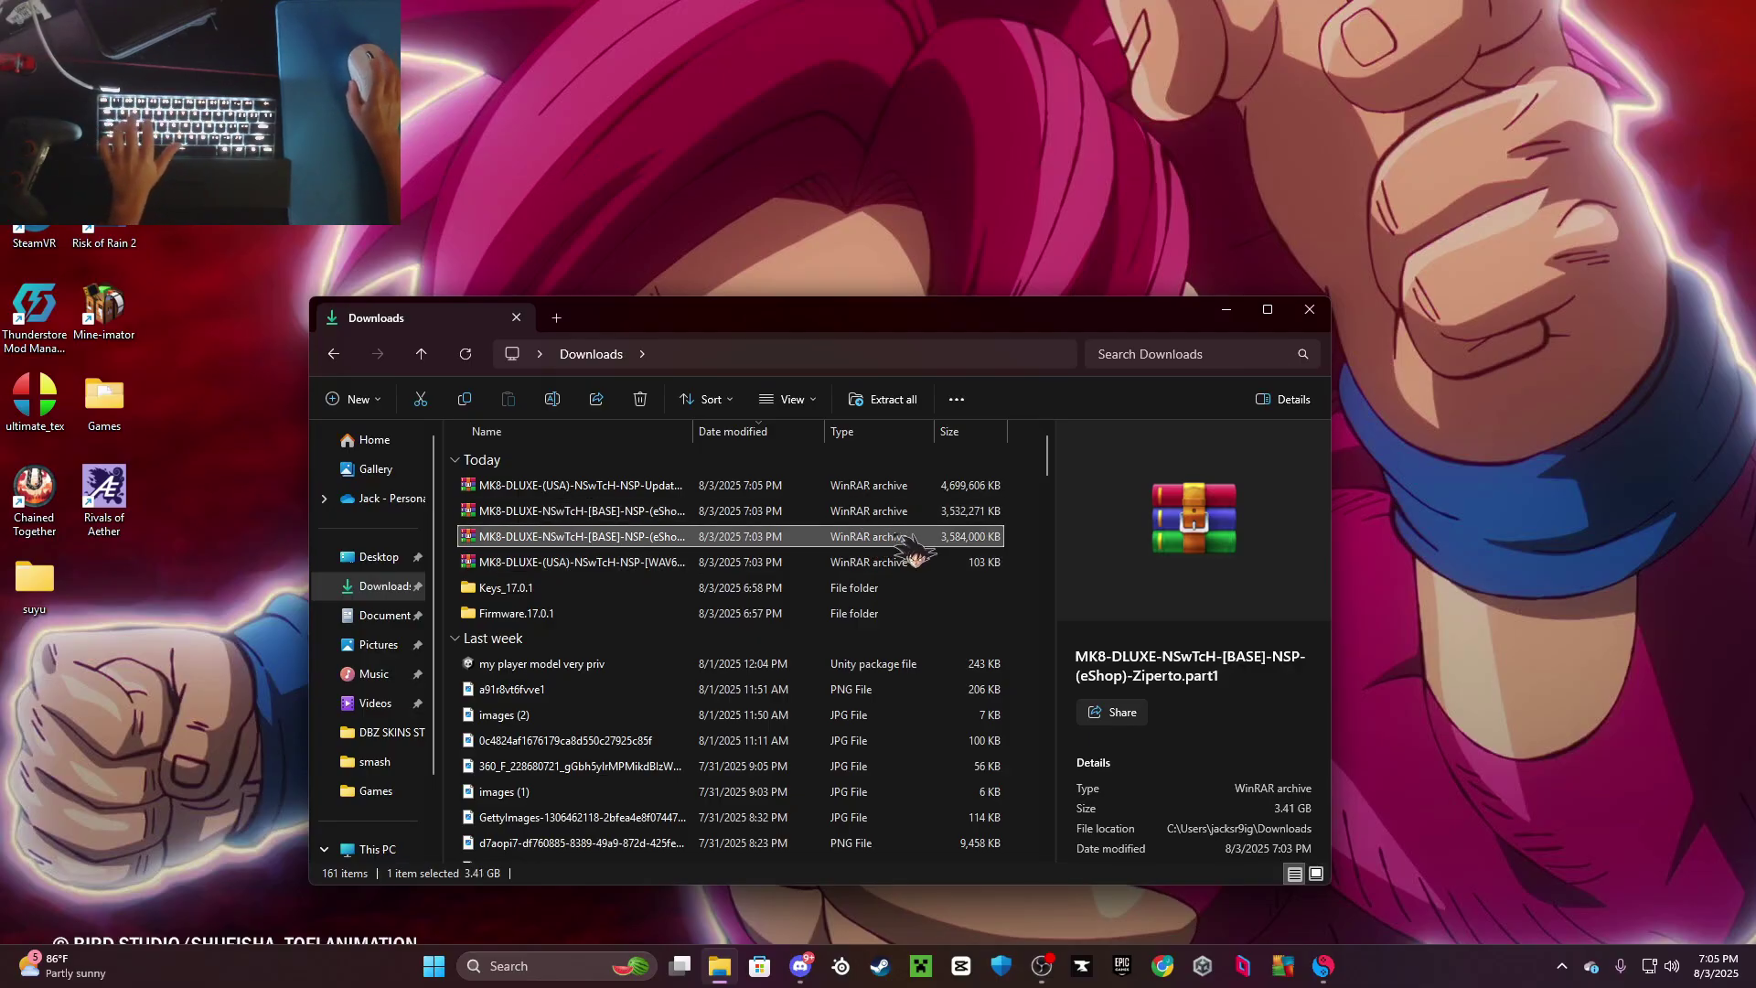
right_click(904, 544)
mouse_move(1011, 479)
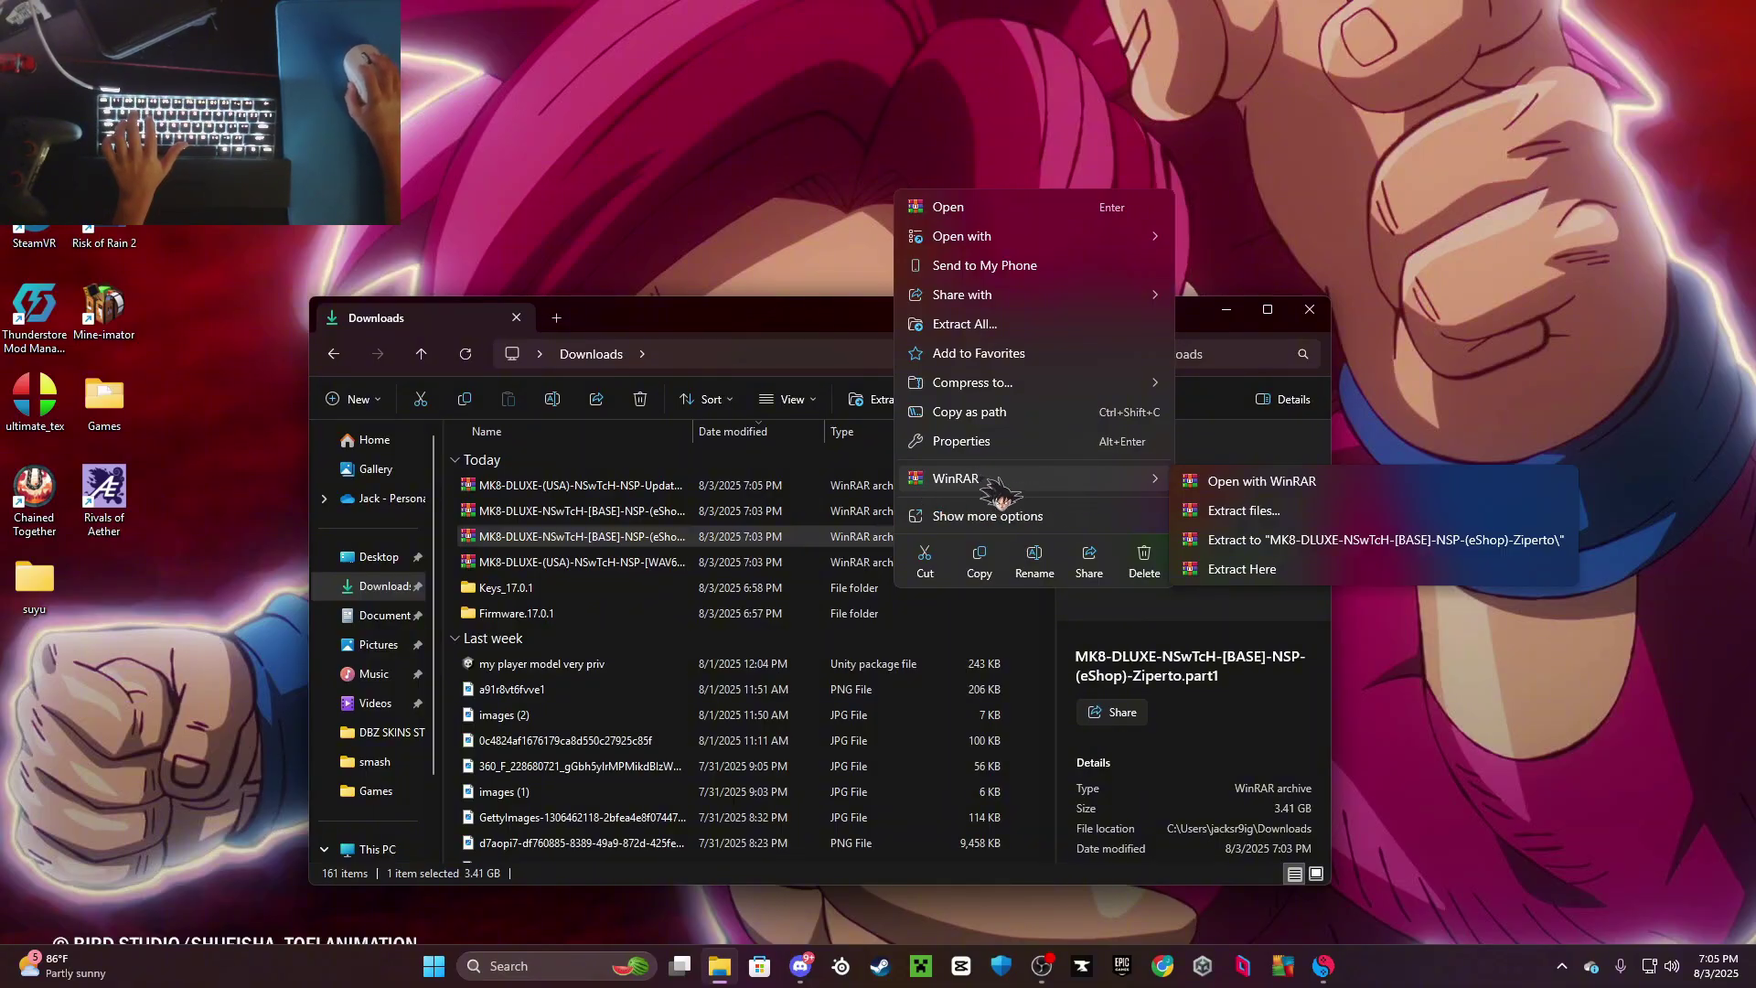
right_click(710, 541)
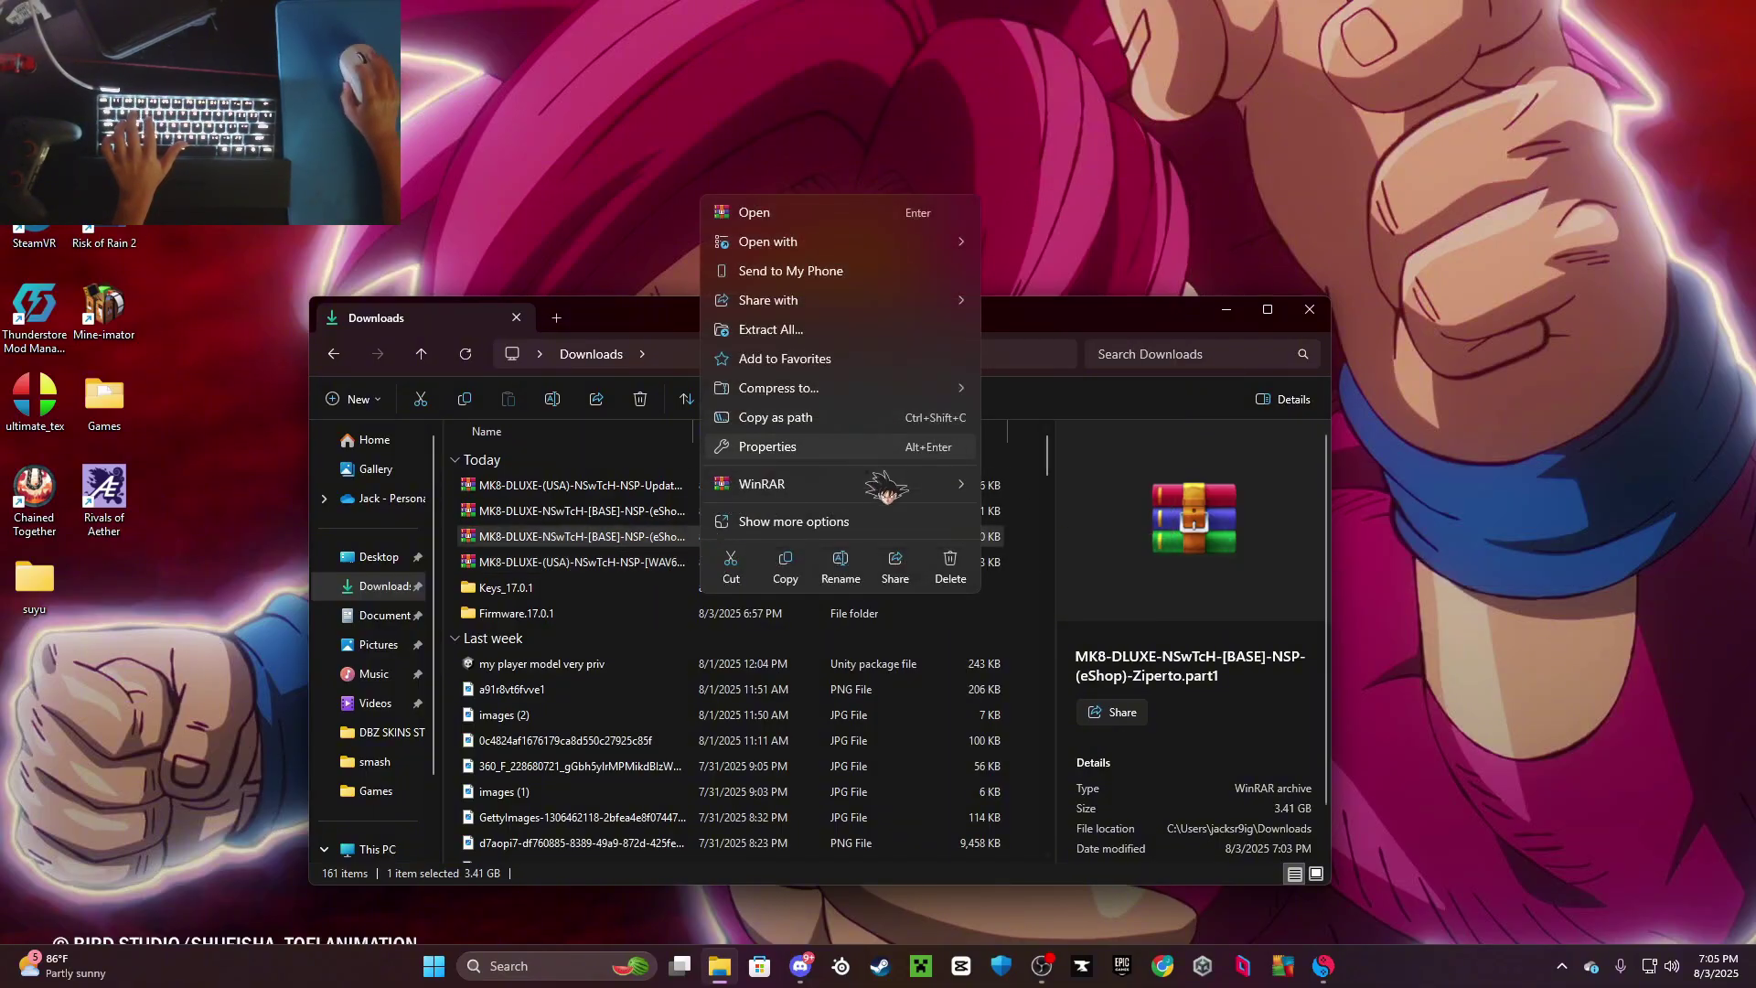
mouse_move(846, 494)
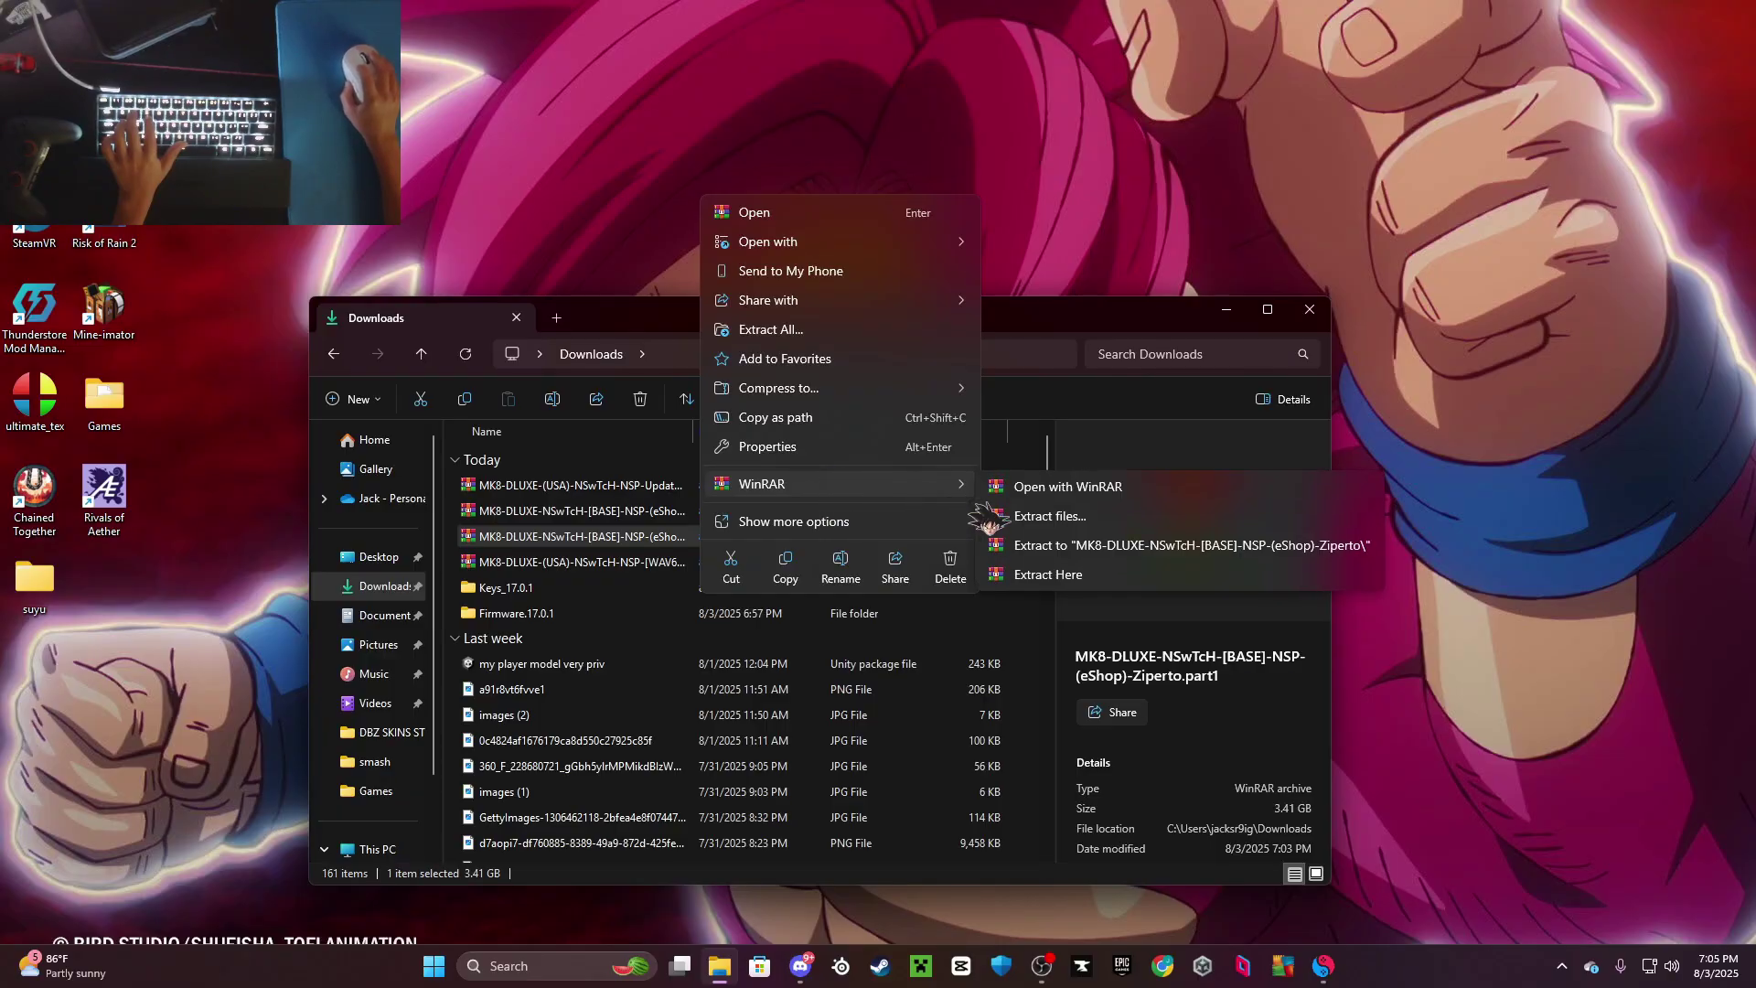
left_click(1107, 547)
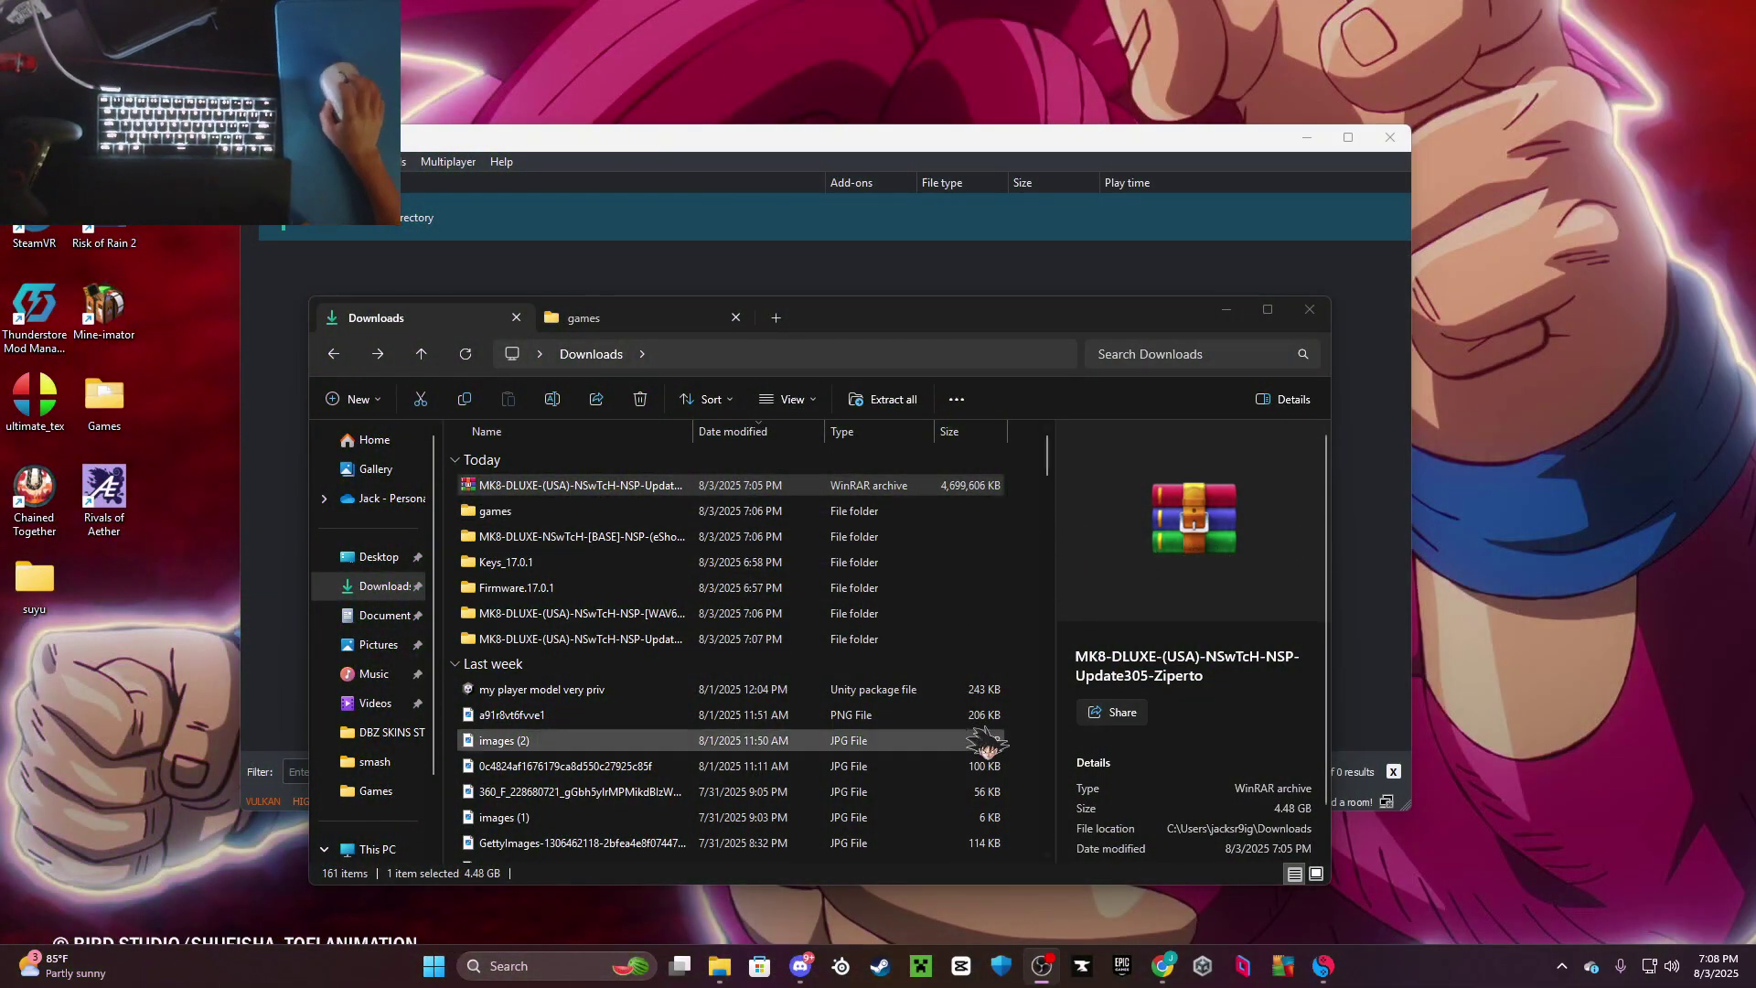
Delete the MK8-DLUXE Update305 archive from Downloads and look inside the extracted base game folder
left_click(826, 490)
key("Delete")
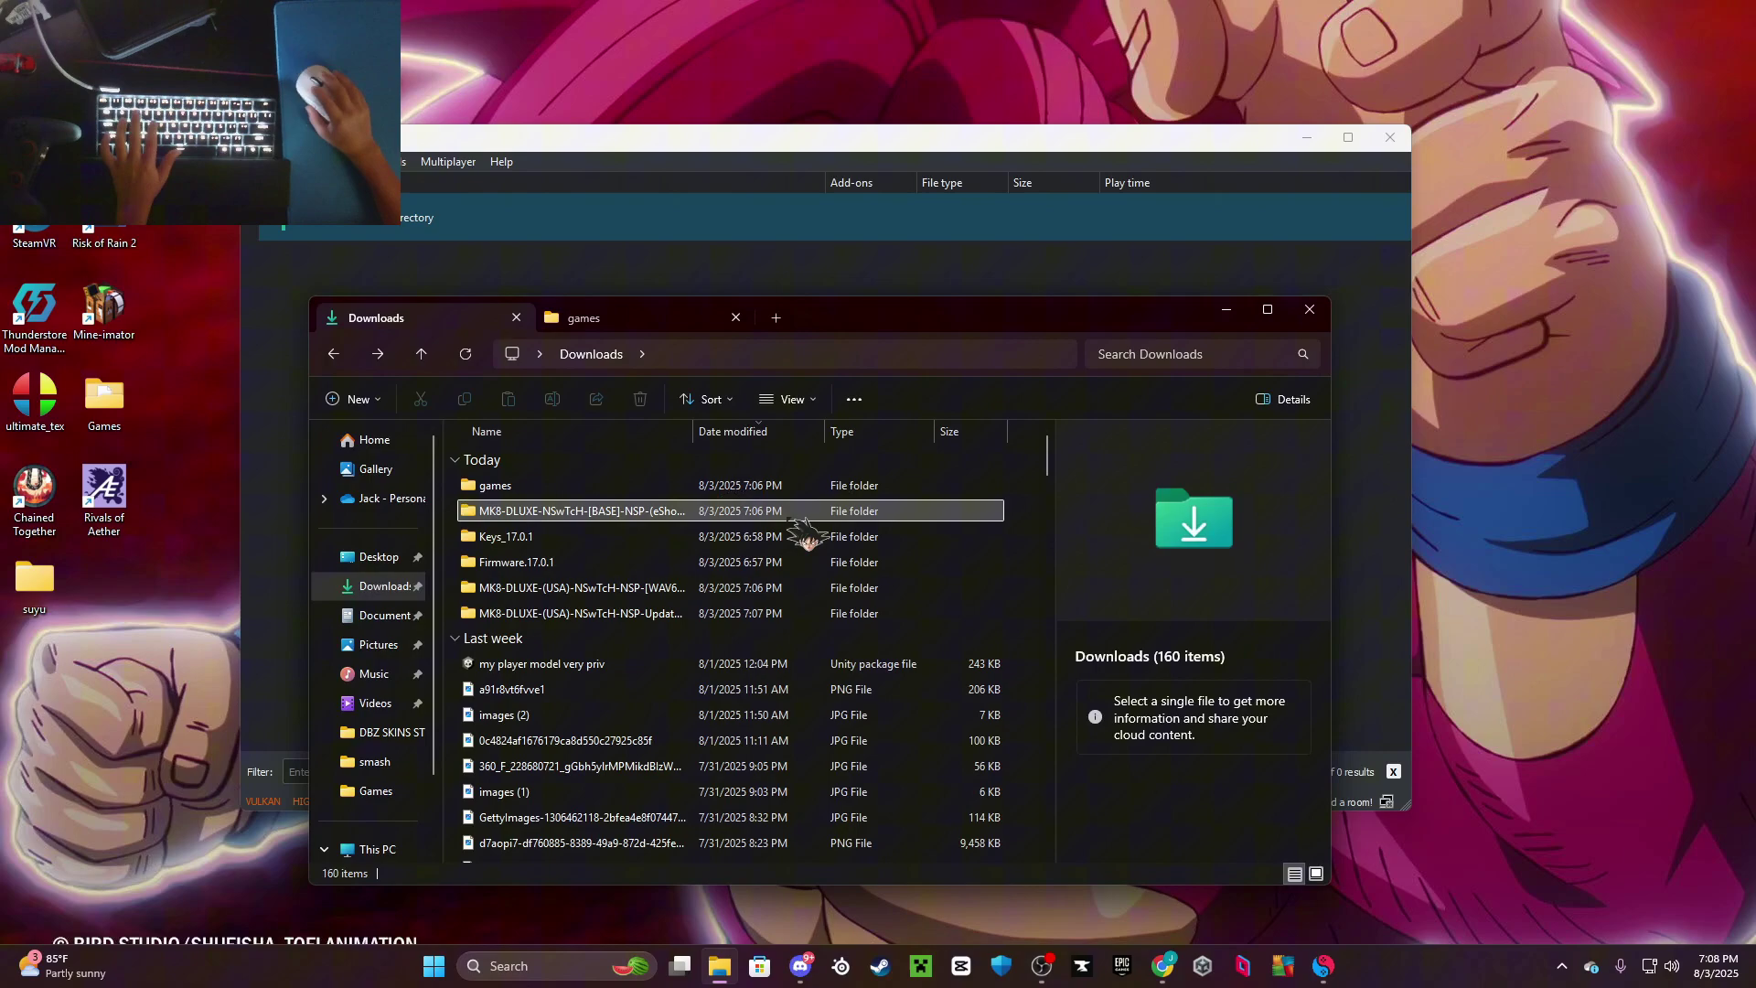
double_click(801, 511)
key("alt+Left")
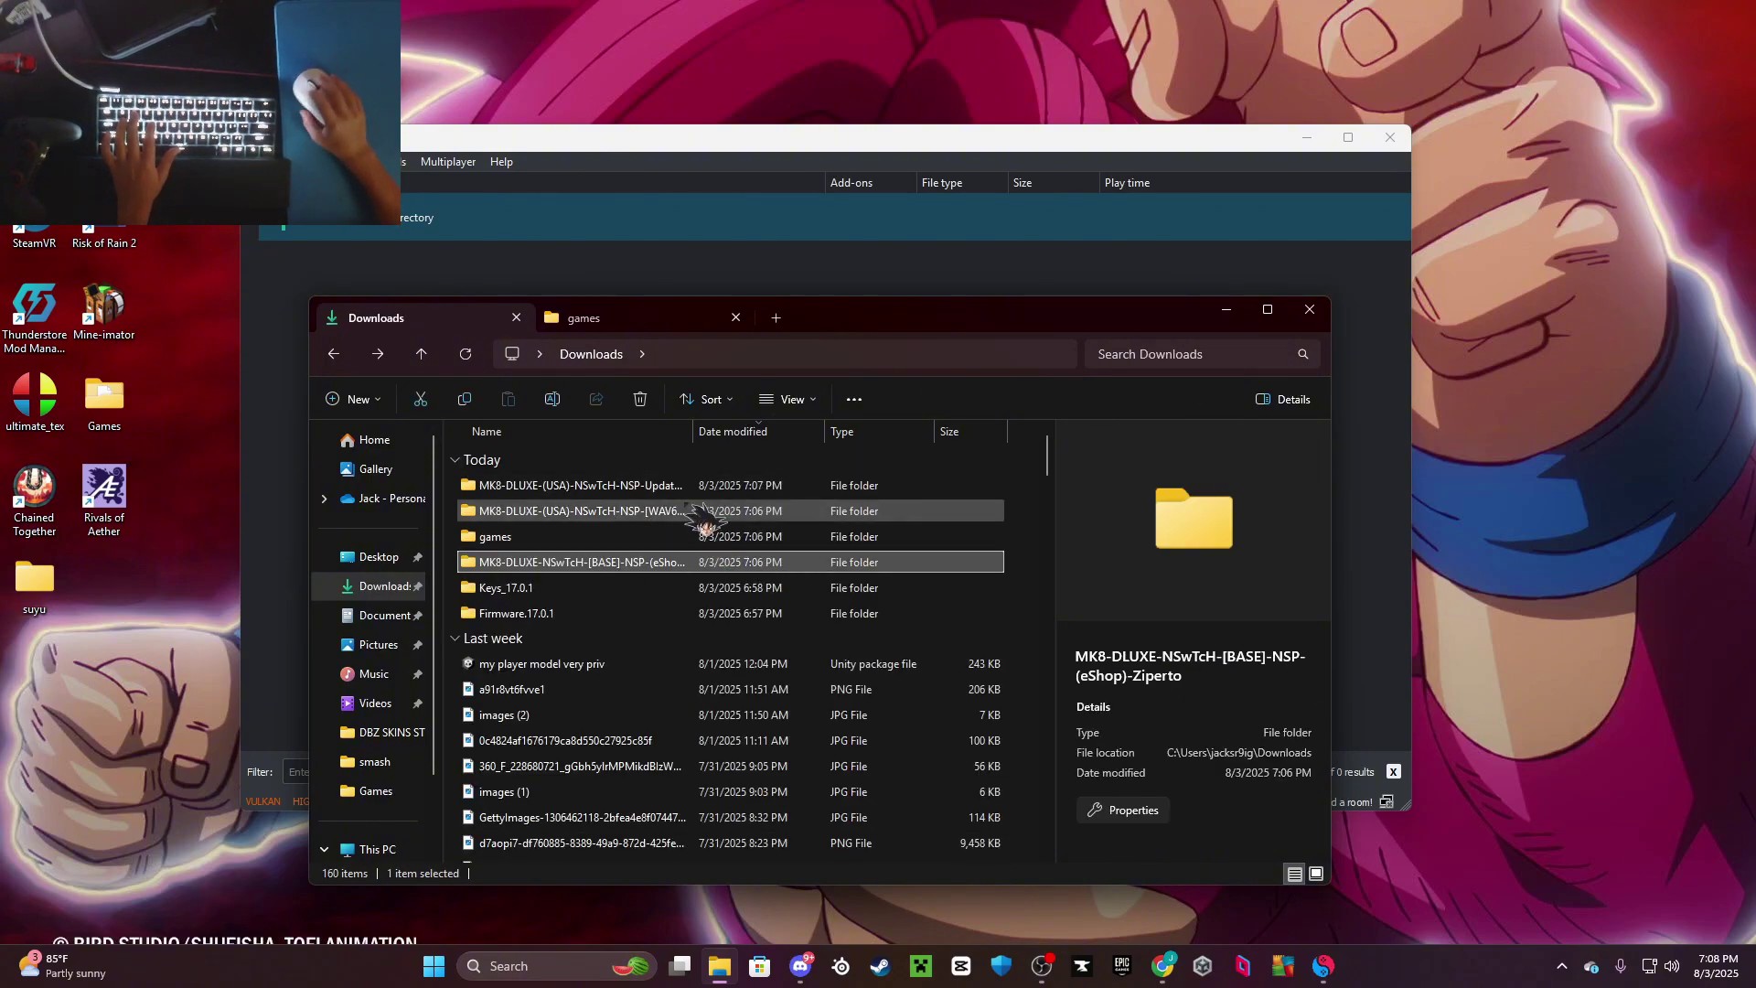
Check the NSP files in the games folder and return to the Downloads view
left_click(699, 322)
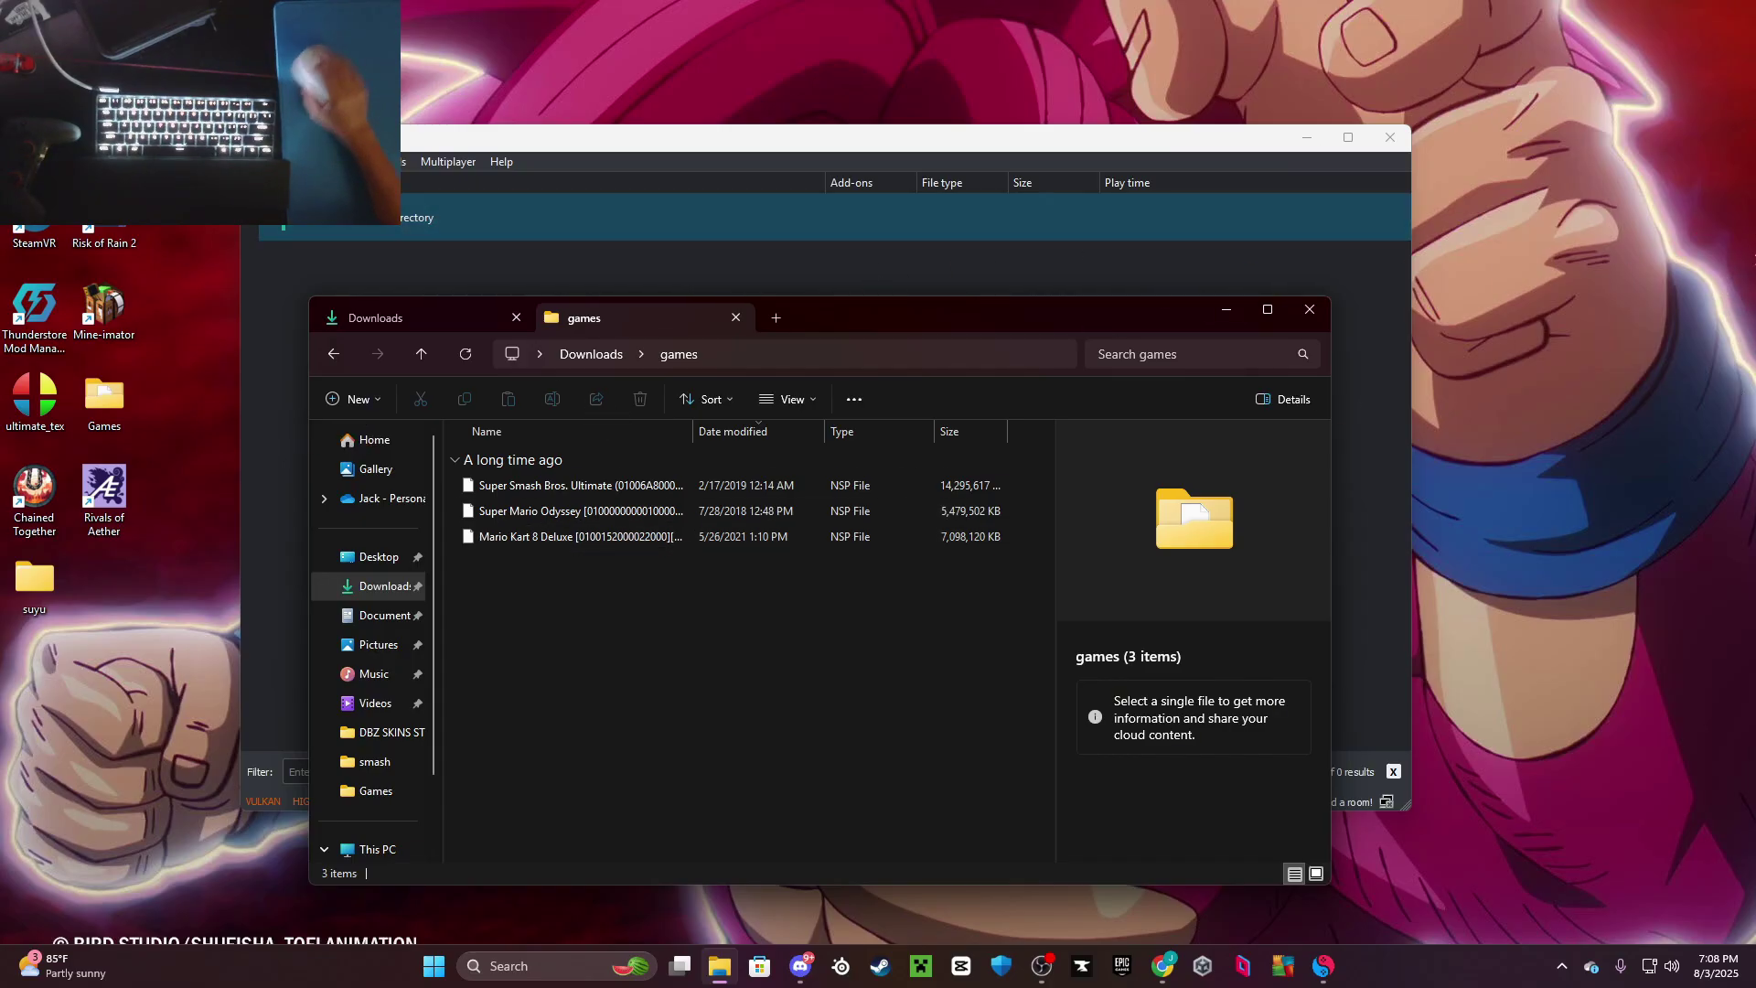
left_click_drag(546, 599, 393, 331)
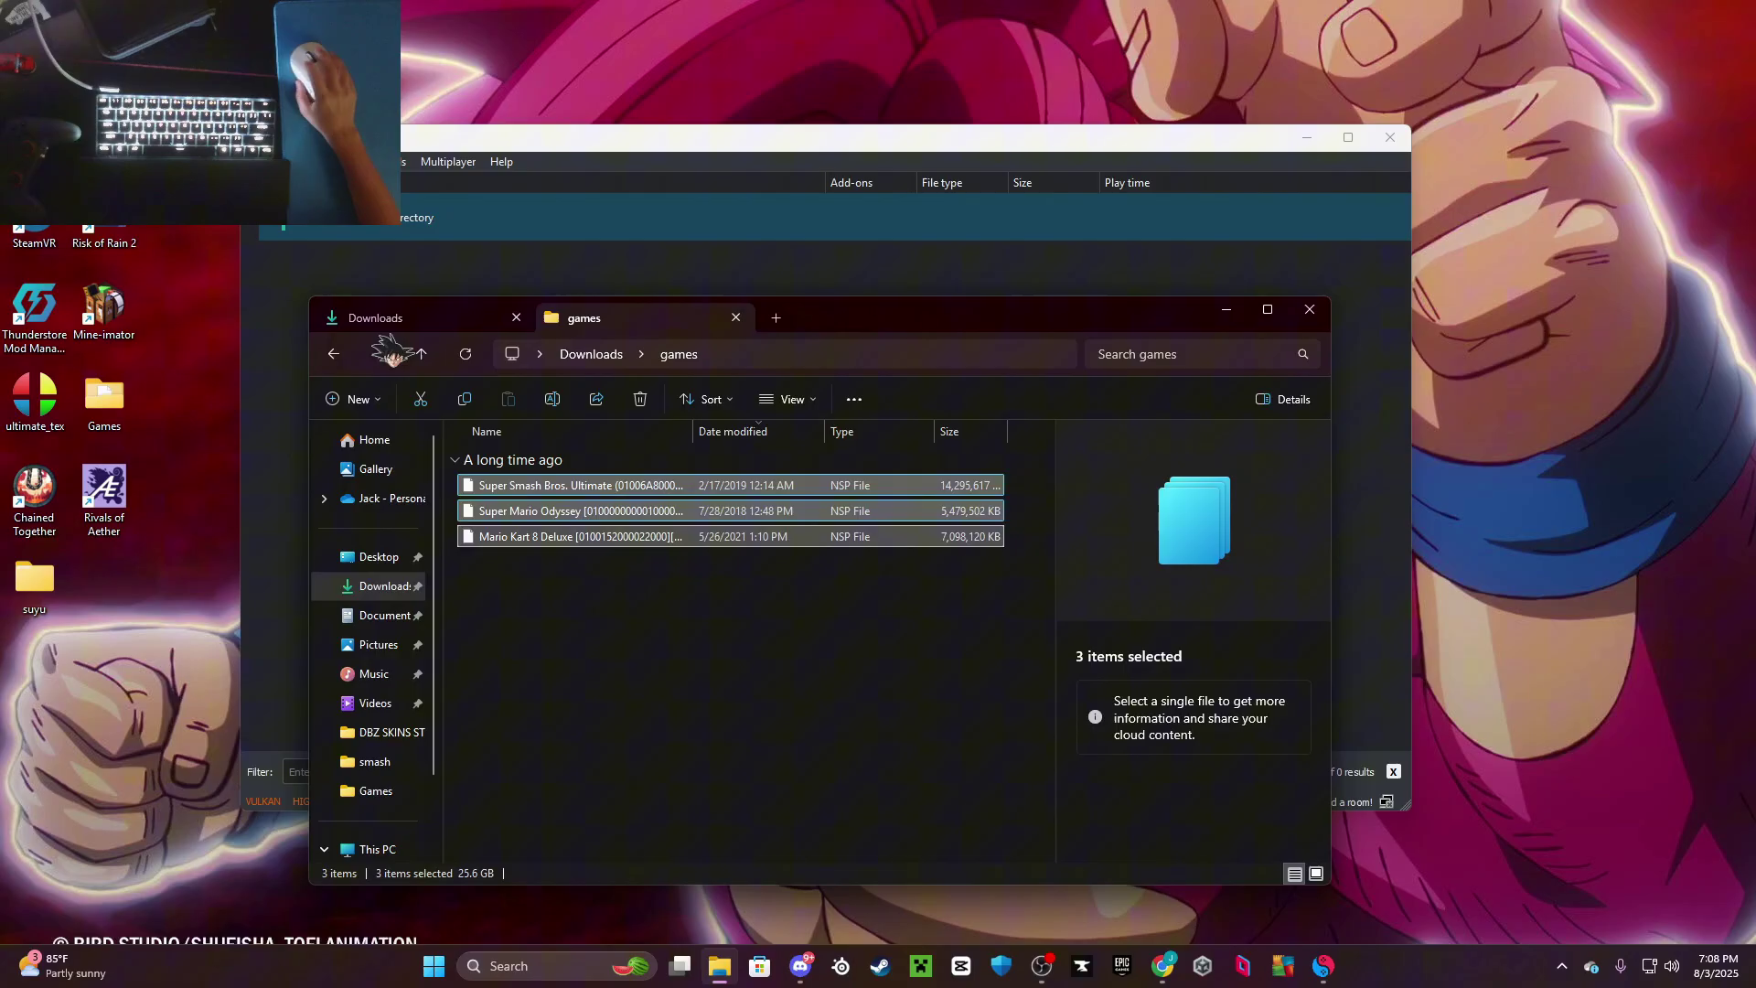
left_click(384, 319)
Add the games folder in Downloads to suyu as a new game directory
left_click(486, 263)
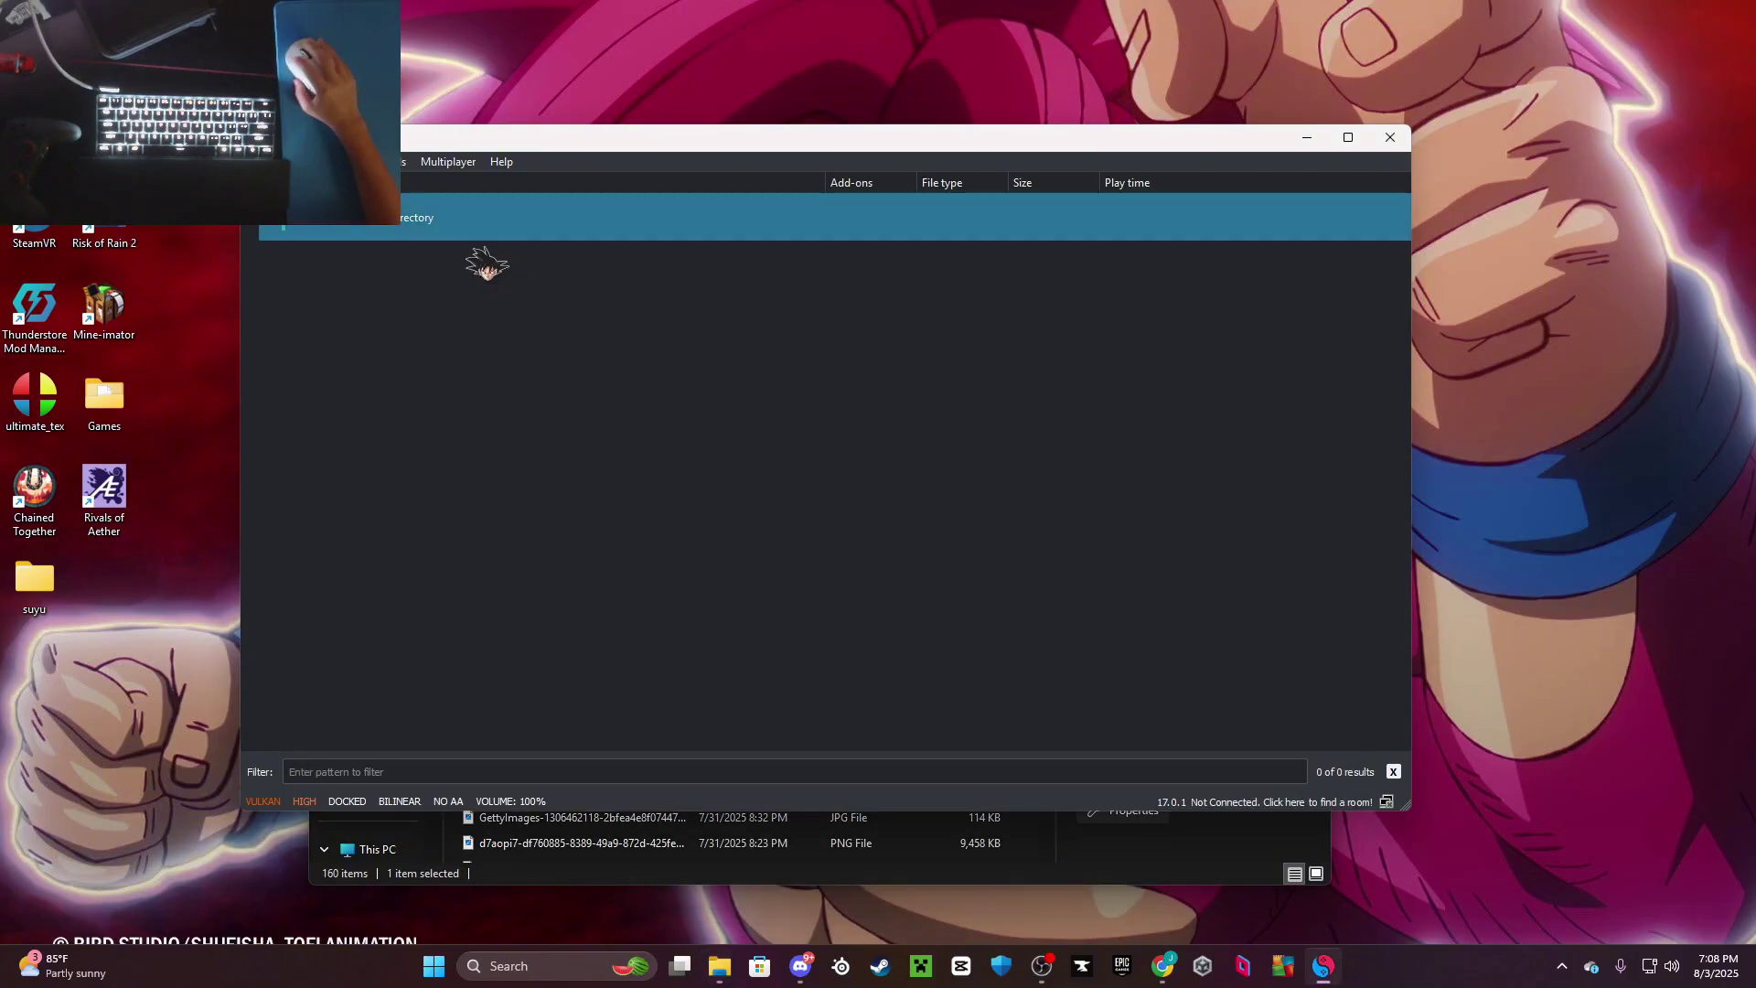
double_click(660, 218)
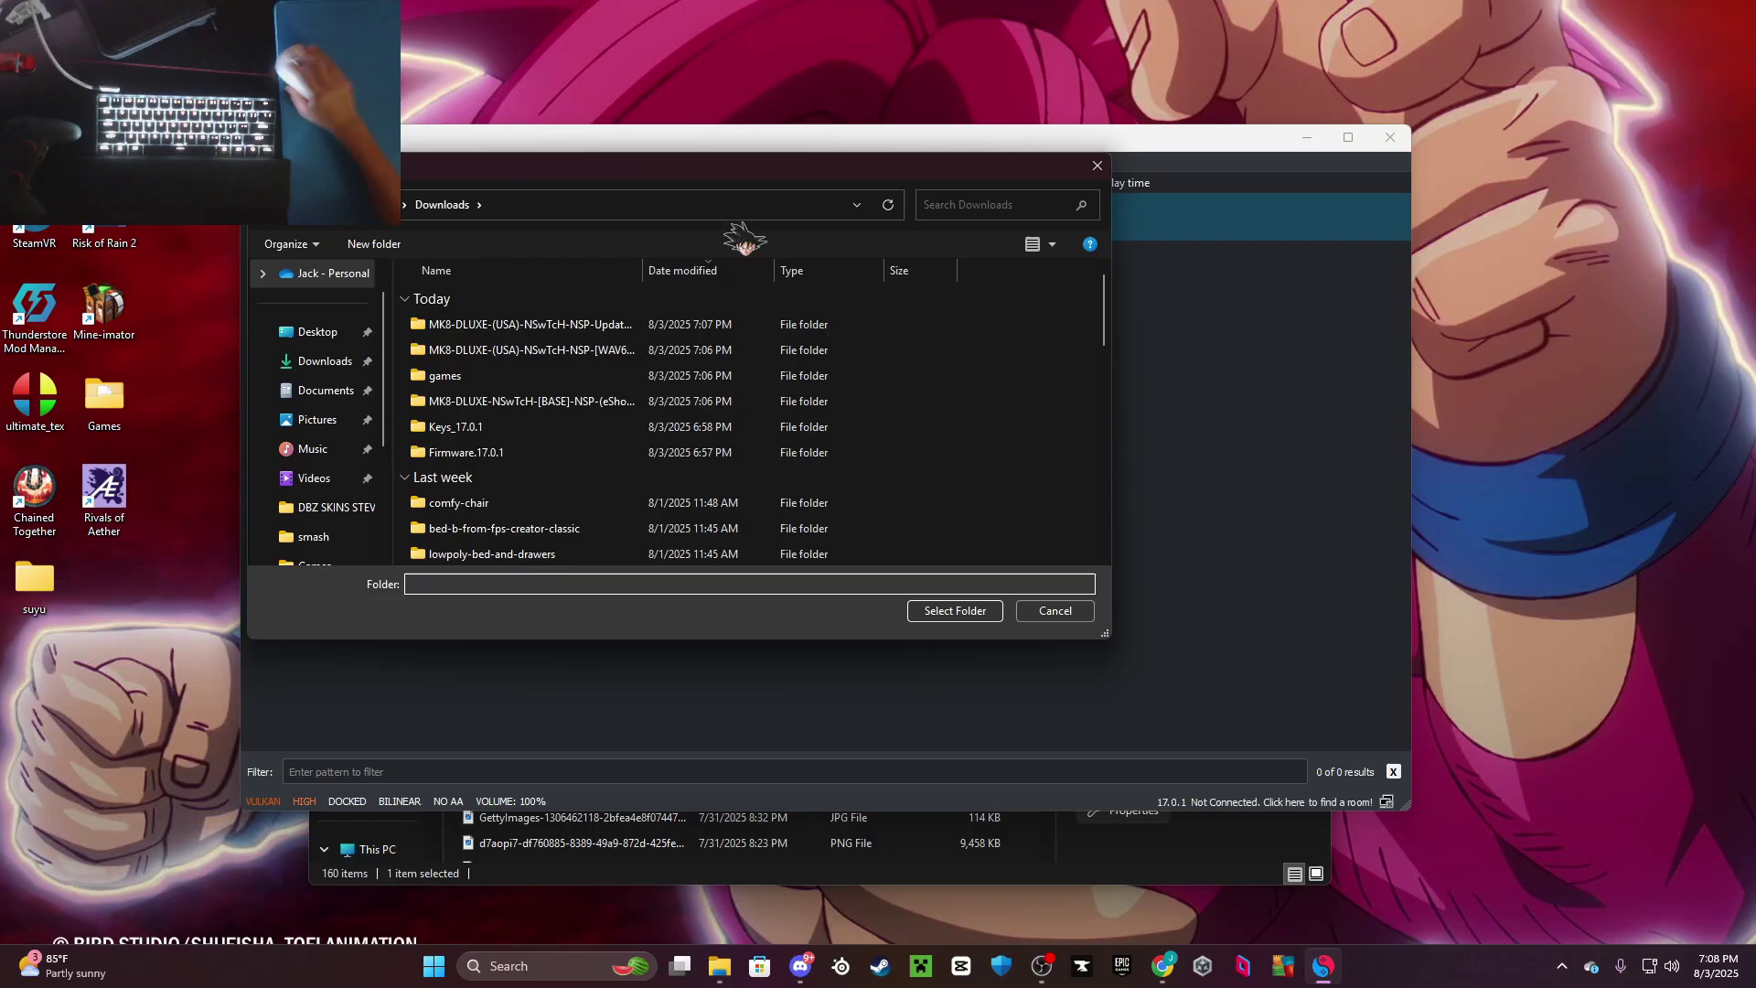
mouse_move(674, 193)
left_mouse_down()
mouse_move(1183, 298)
mouse_move(677, 215)
left_mouse_up()
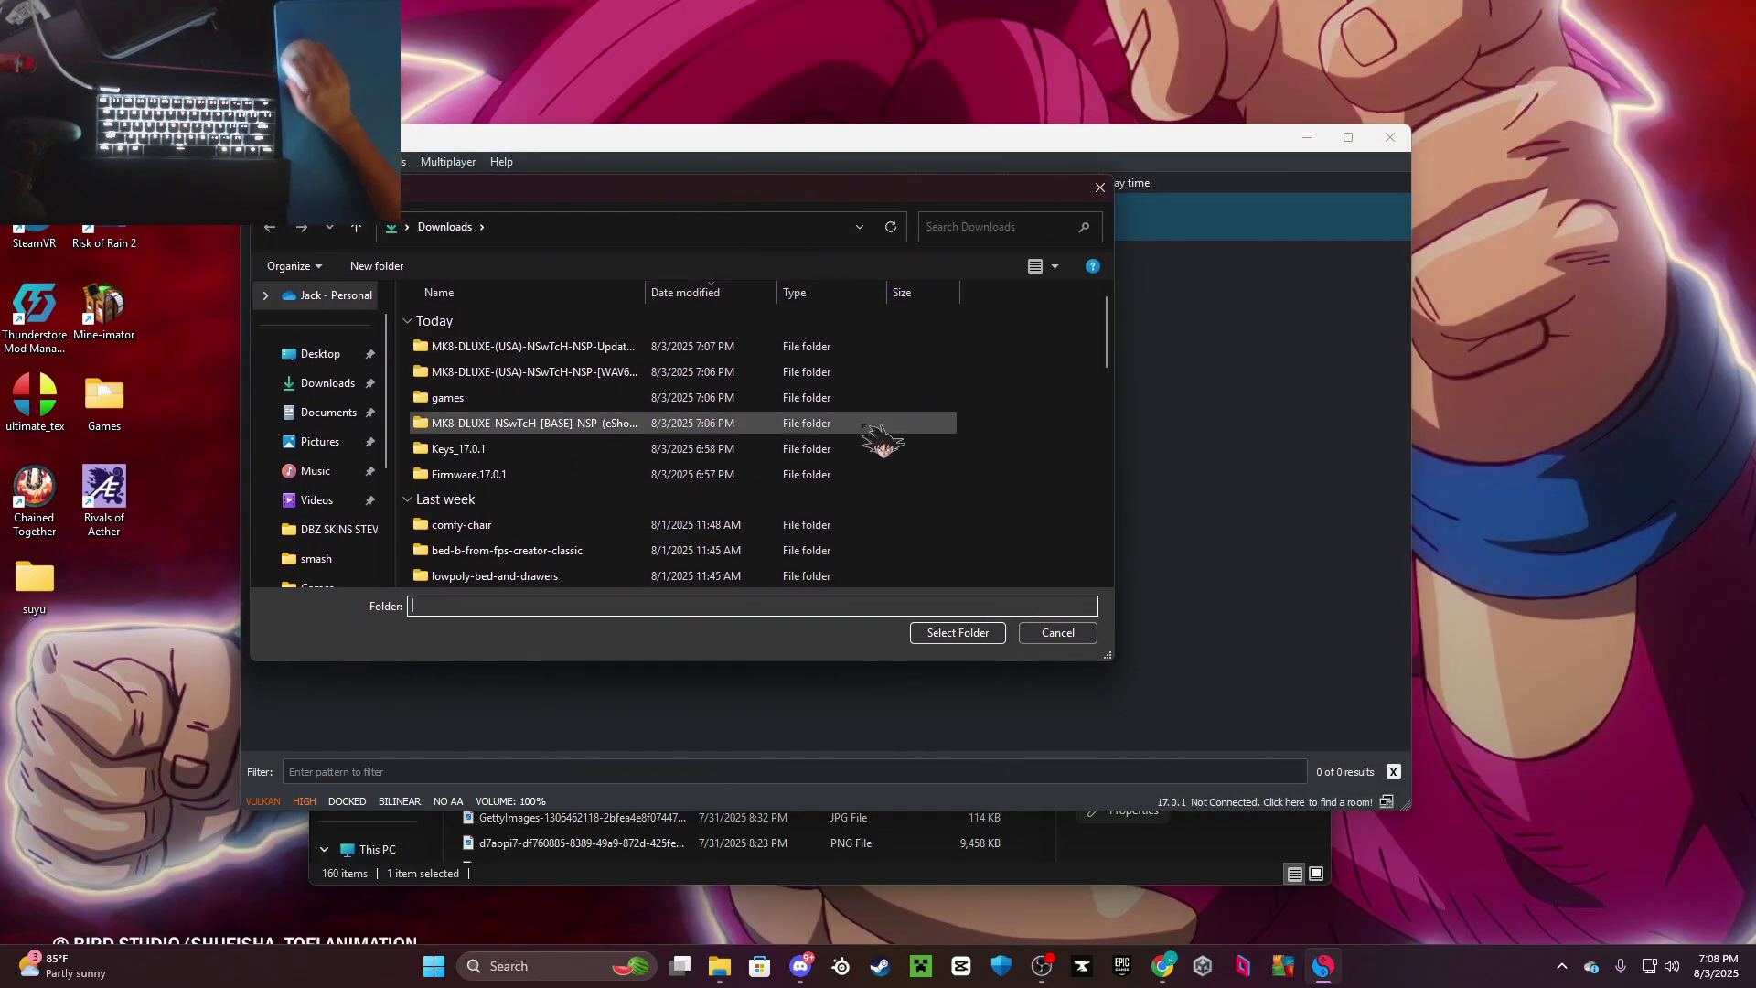
double_click(576, 399)
left_click(958, 633)
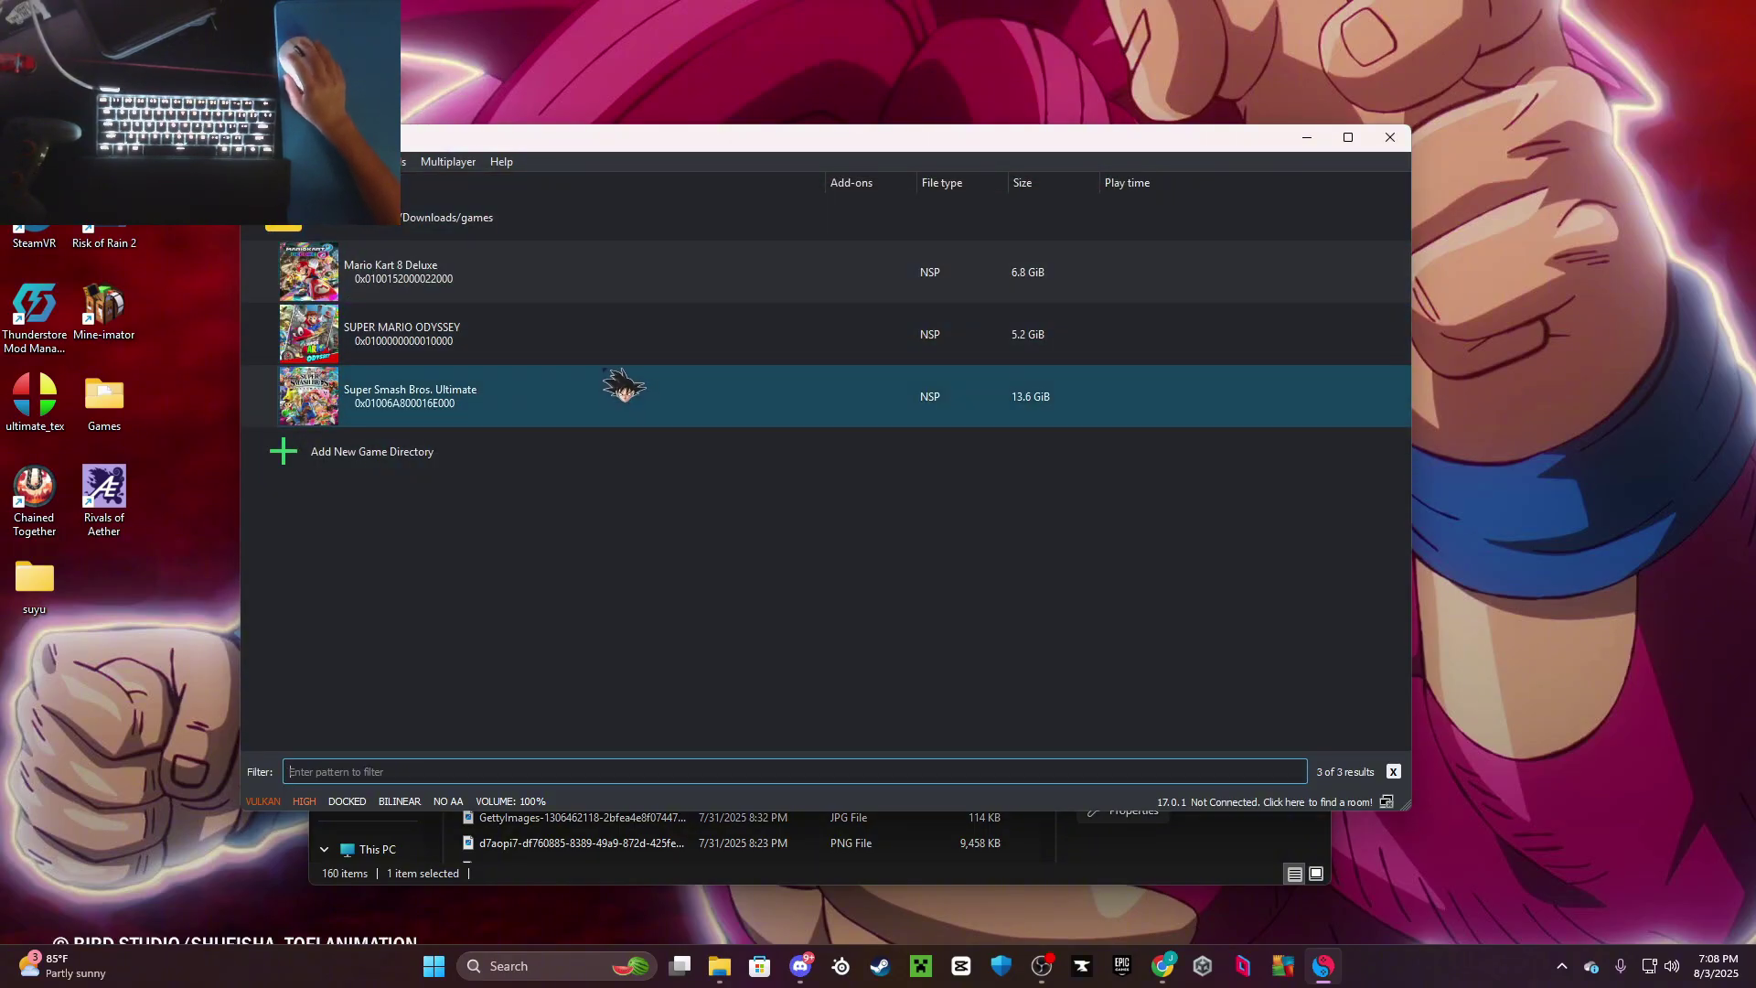
Set Player 1's input device to Xbox 360 Controller 0 in suyu's Controls configuration
left_click(302, 161)
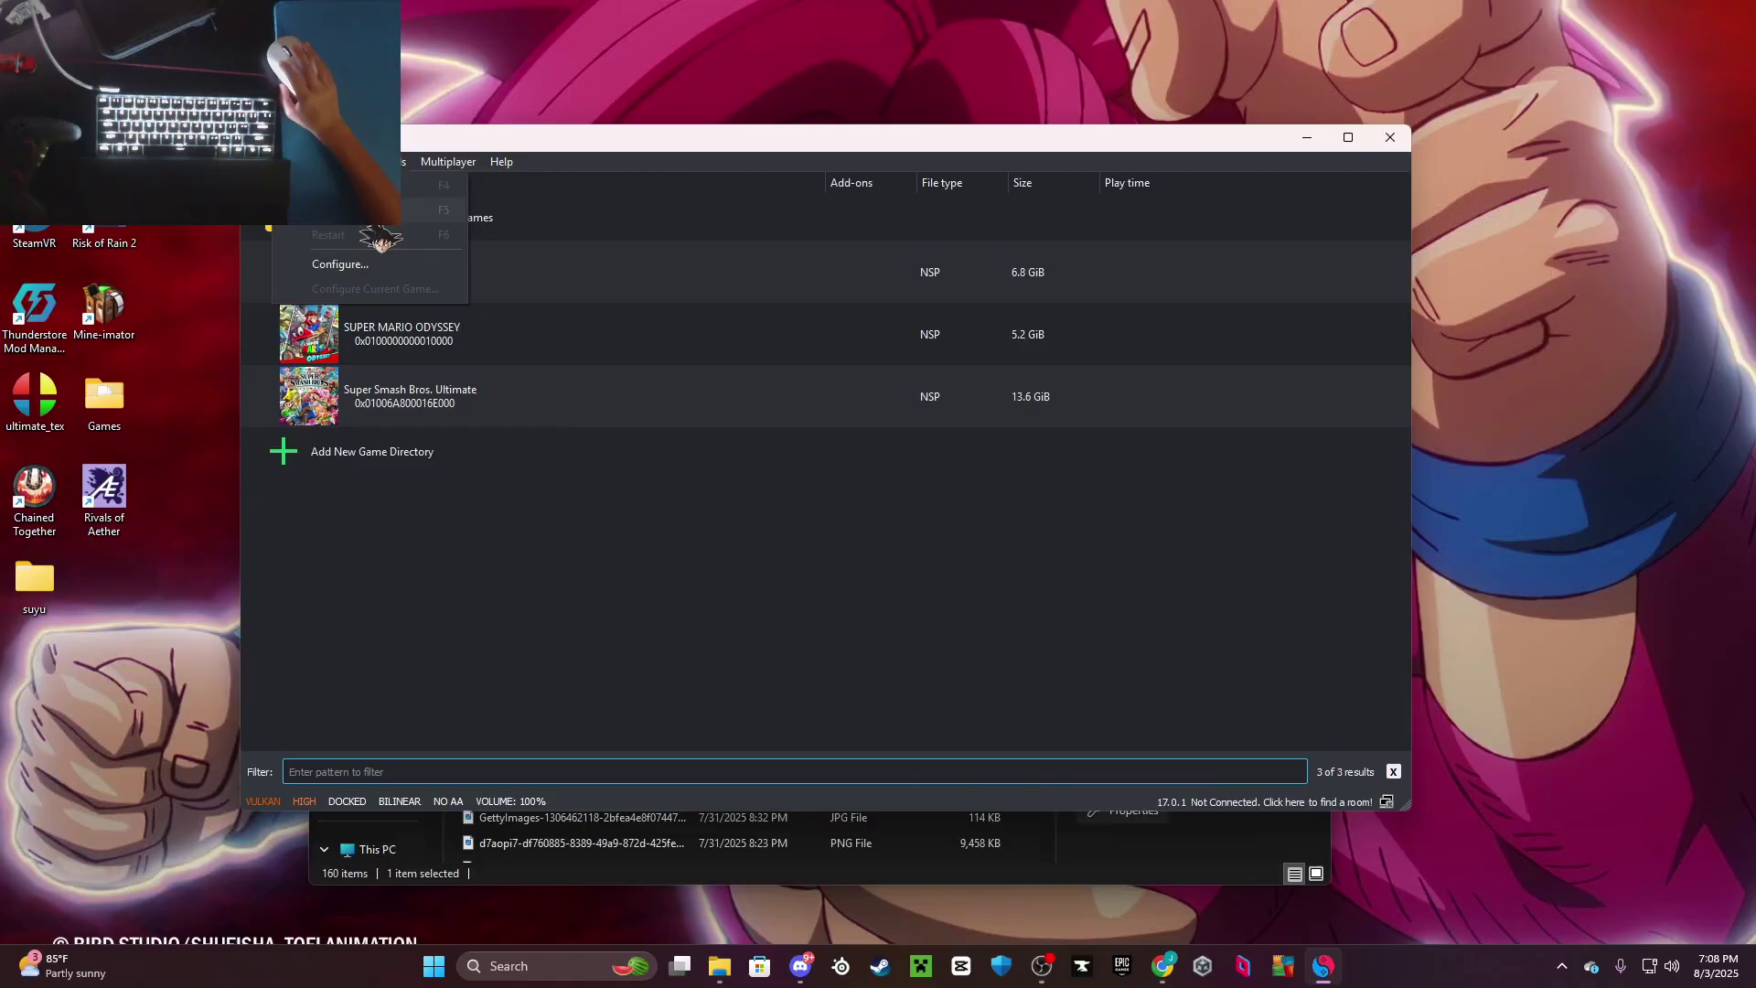
left_click(384, 267)
left_click(437, 250)
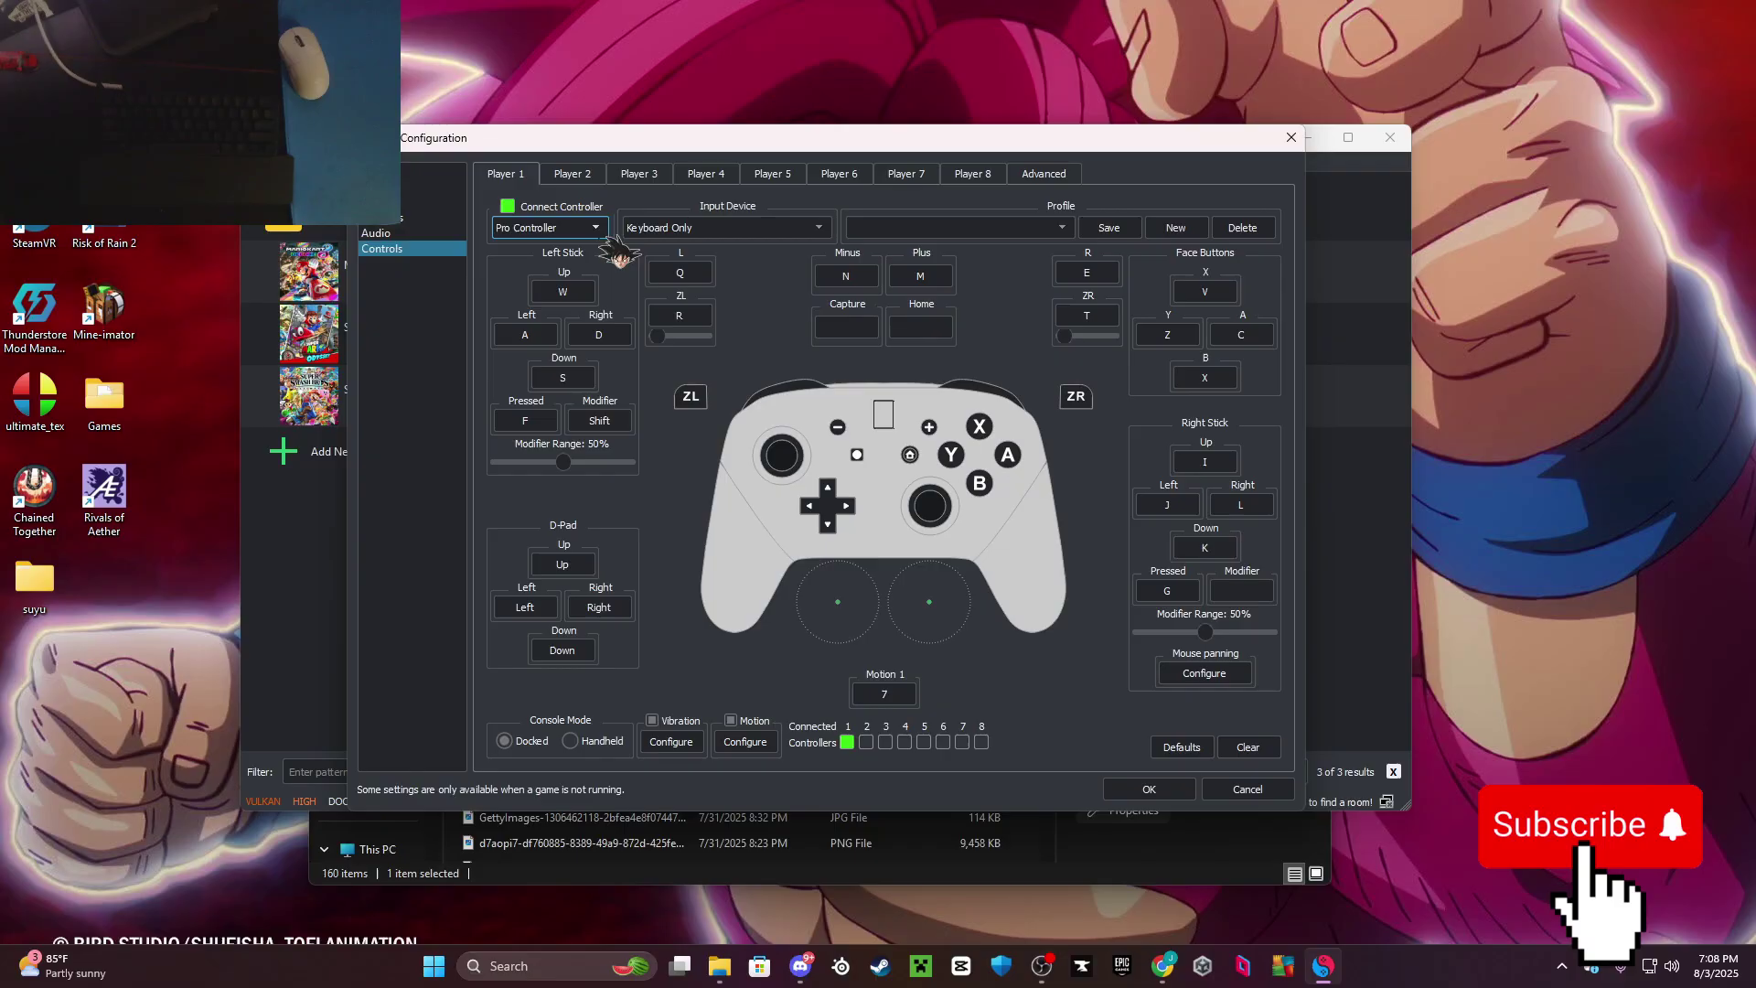
left_click(792, 234)
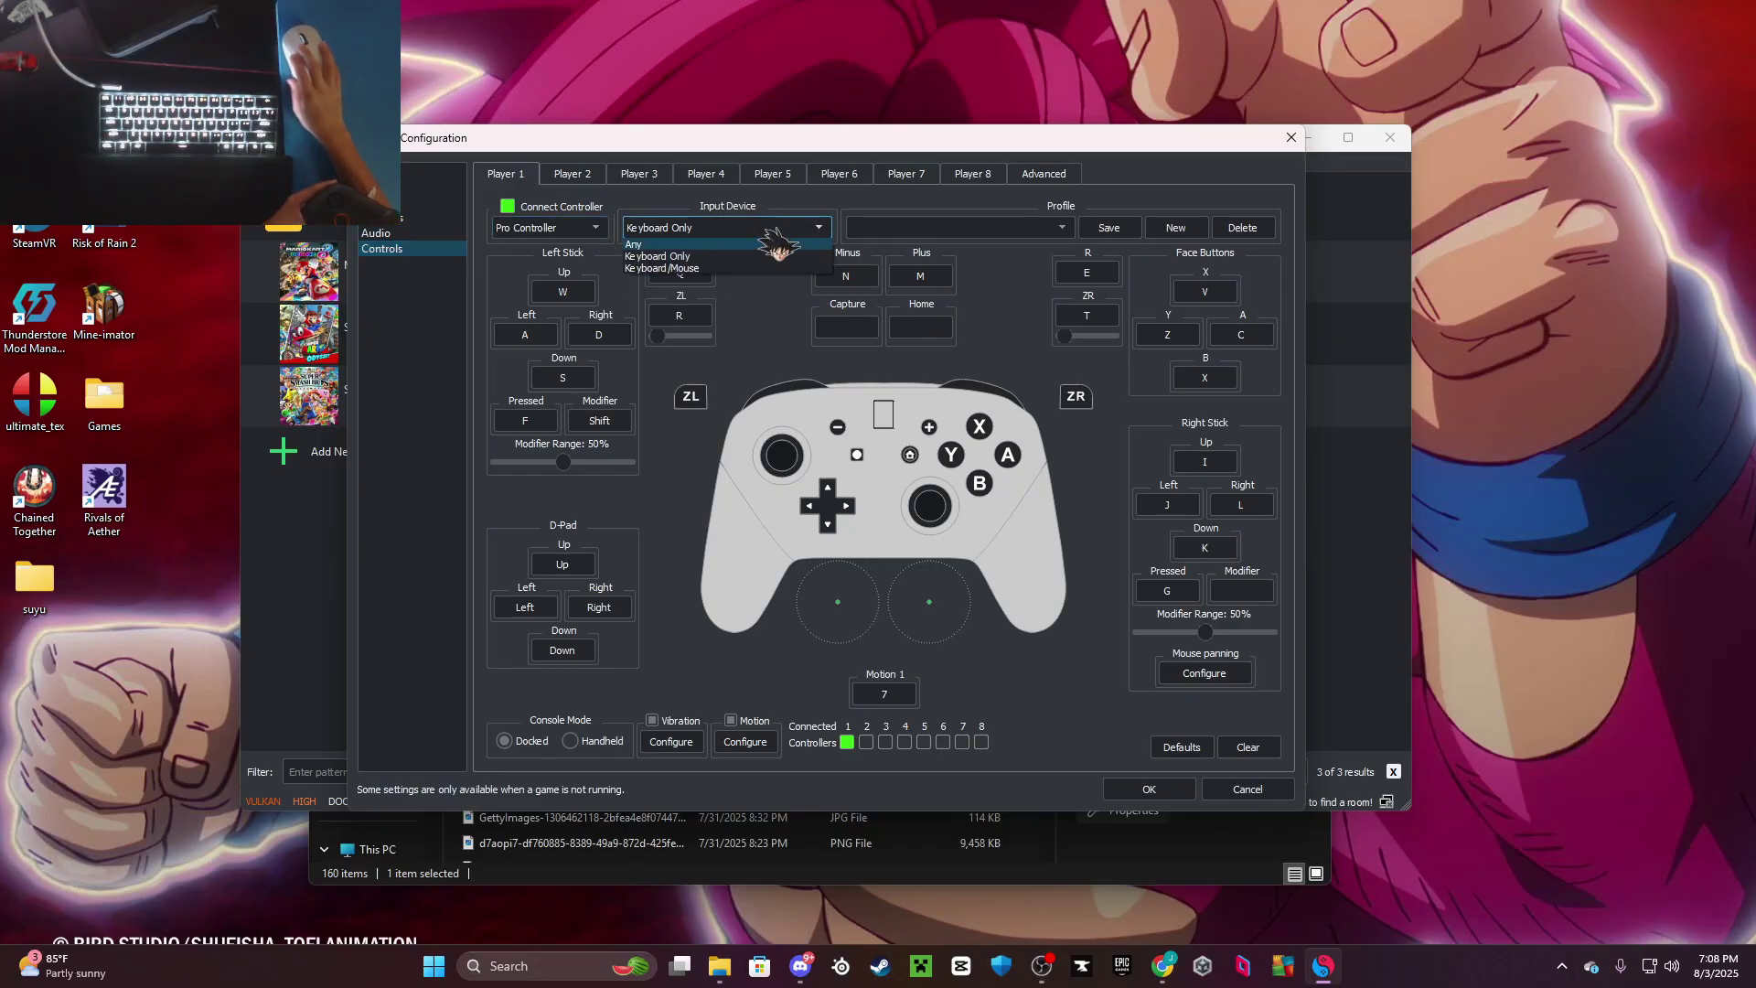
left_click(775, 236)
left_click(784, 239)
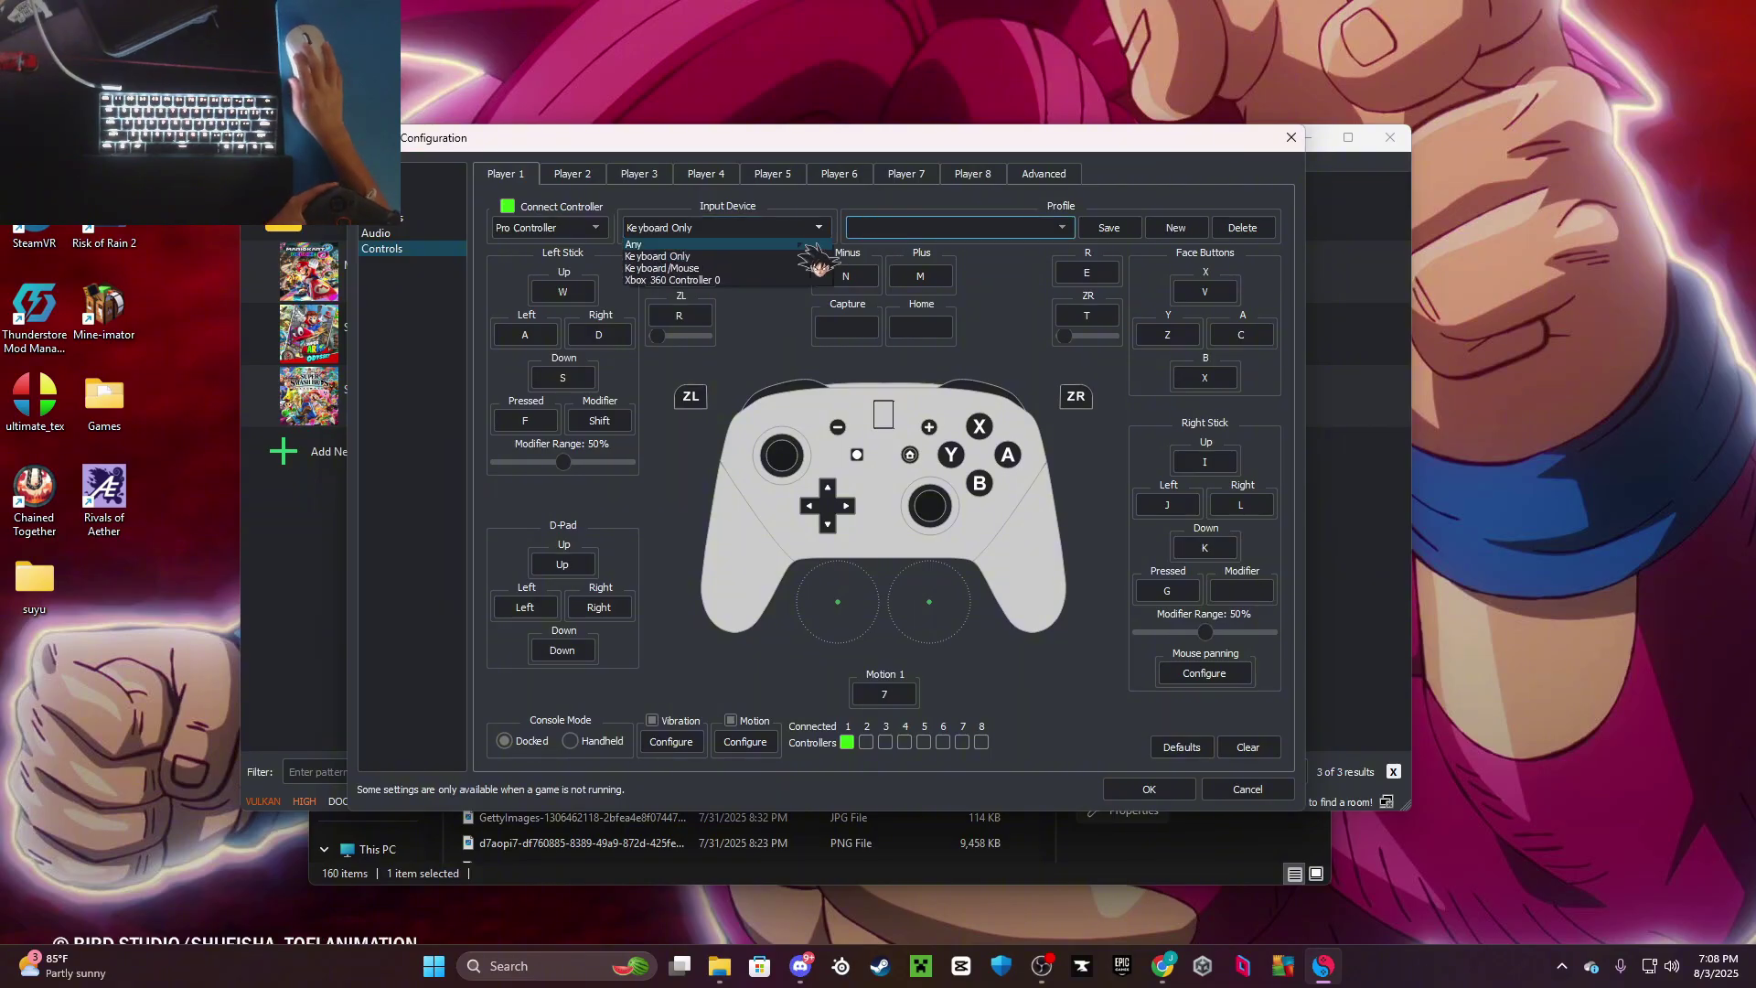
left_click(780, 293)
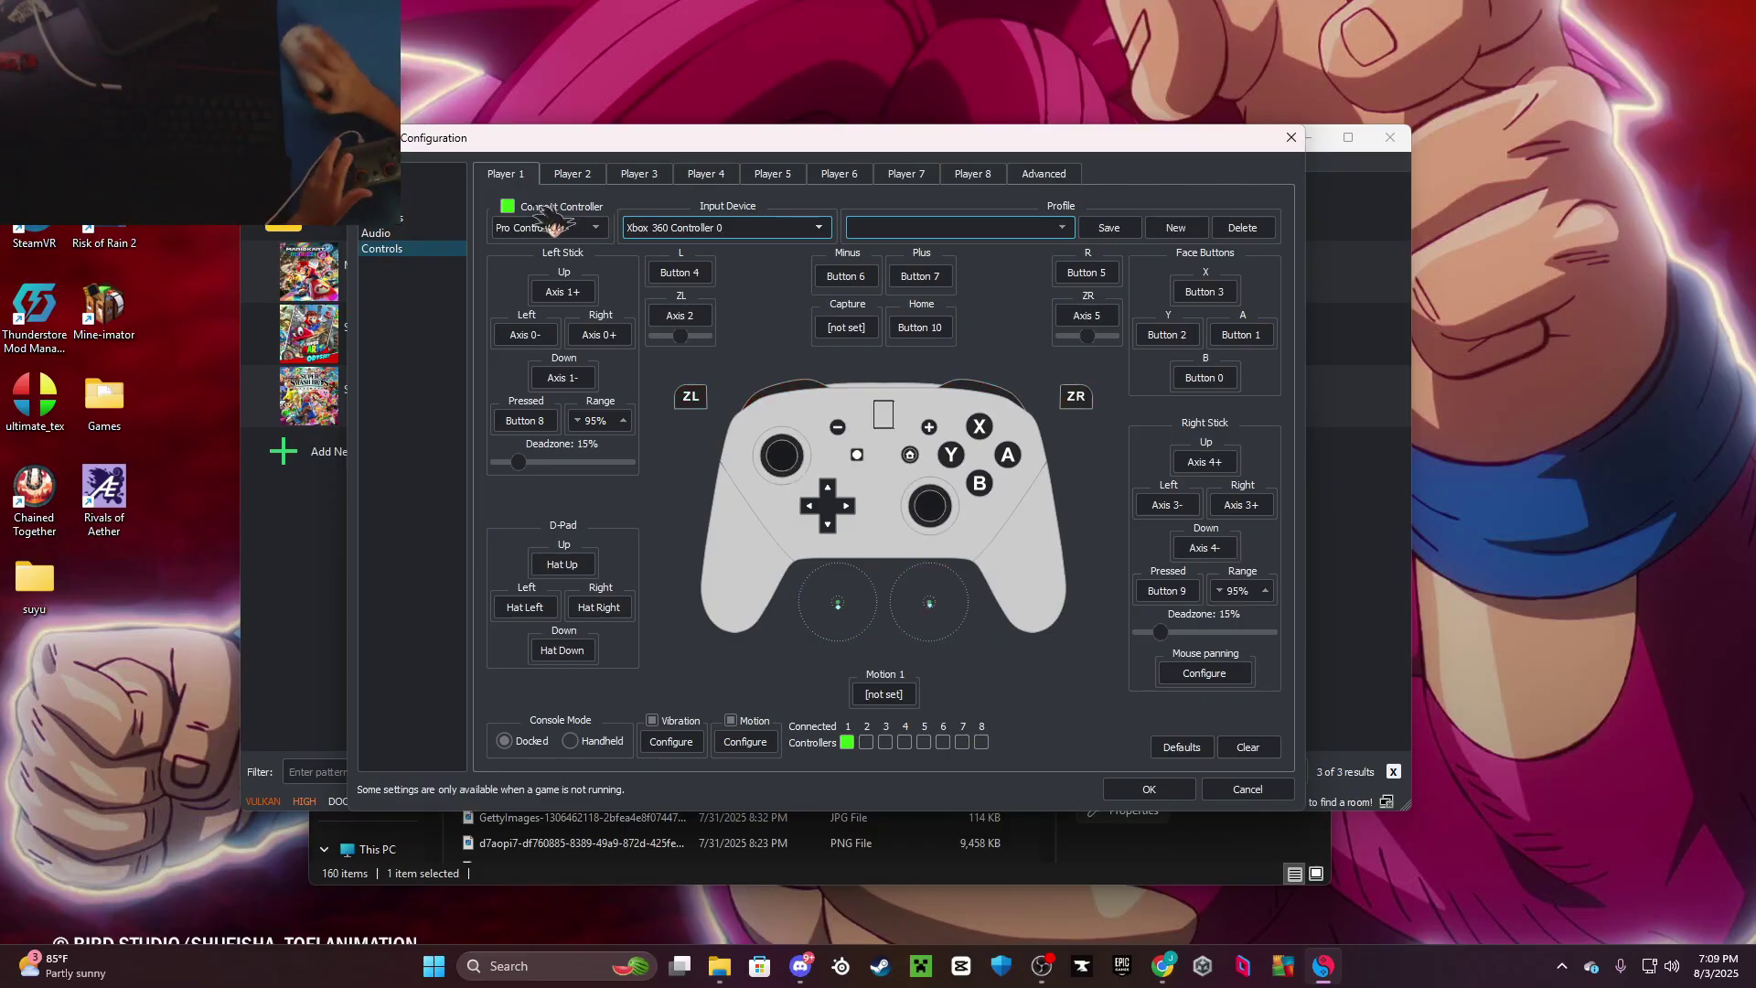
Choose NVIDIA GeForce RTX 4060 Ti as the device in suyu's Graphics configuration
left_click(417, 234)
left_click(424, 220)
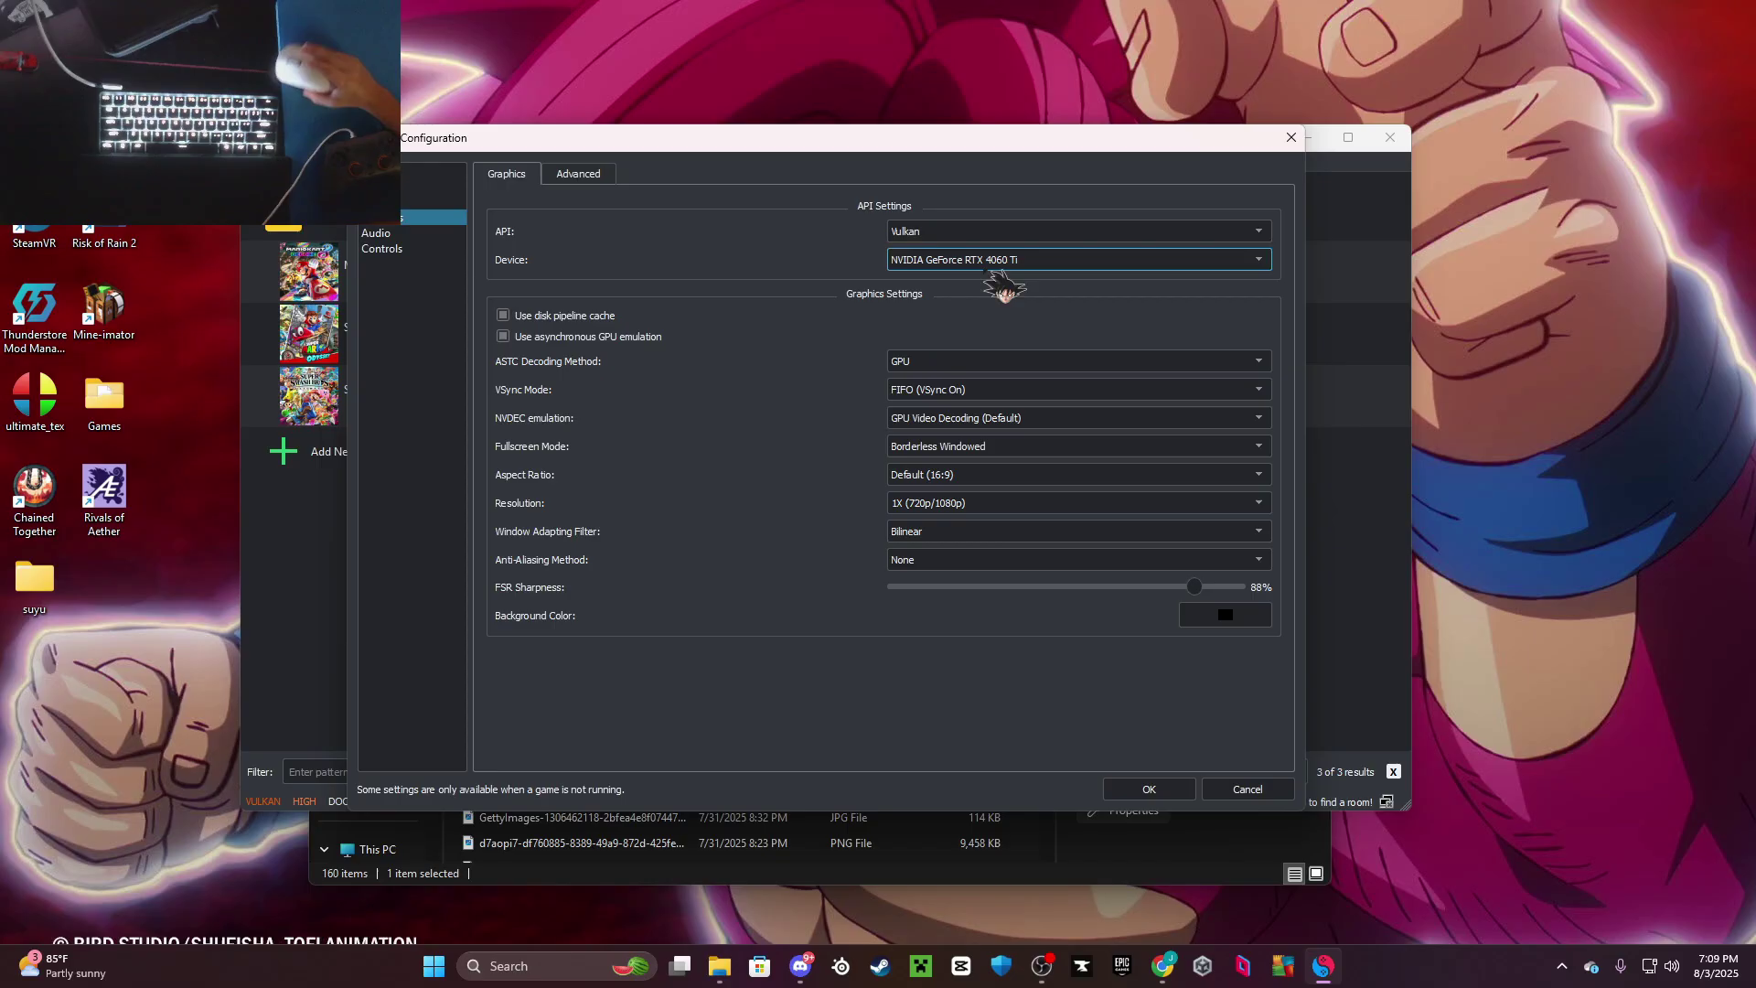
left_click(1072, 262)
left_click(1087, 266)
left_click(1087, 264)
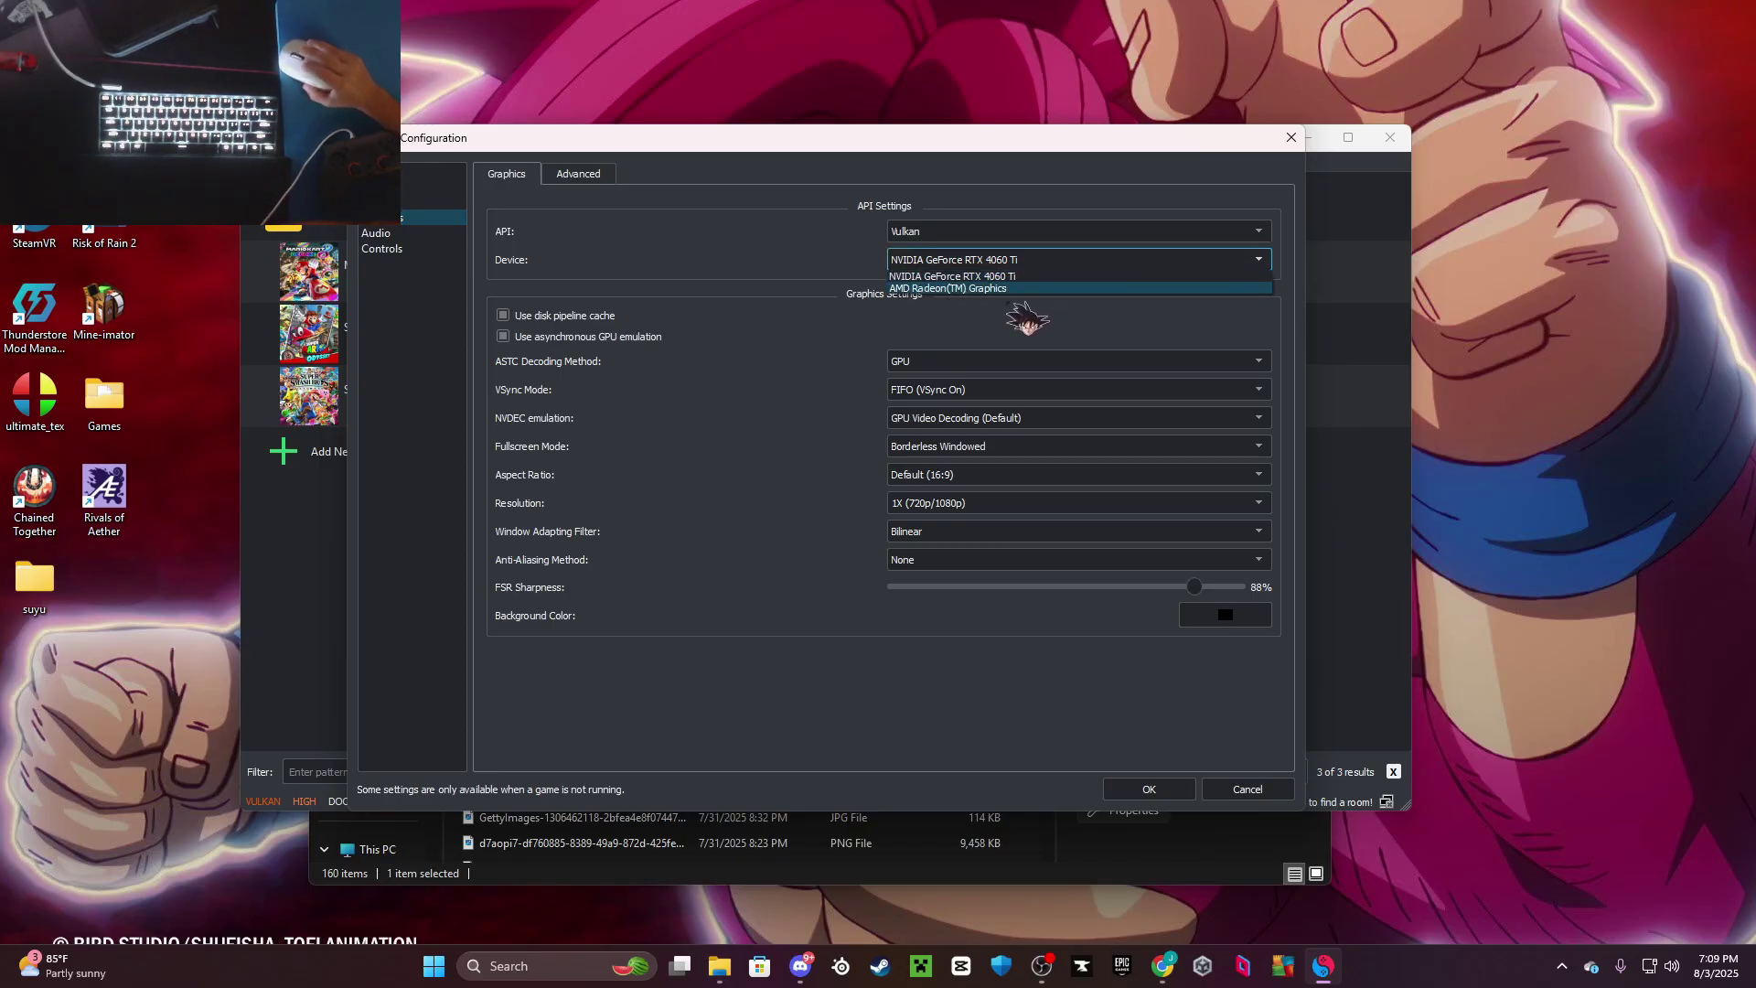
left_click(1036, 274)
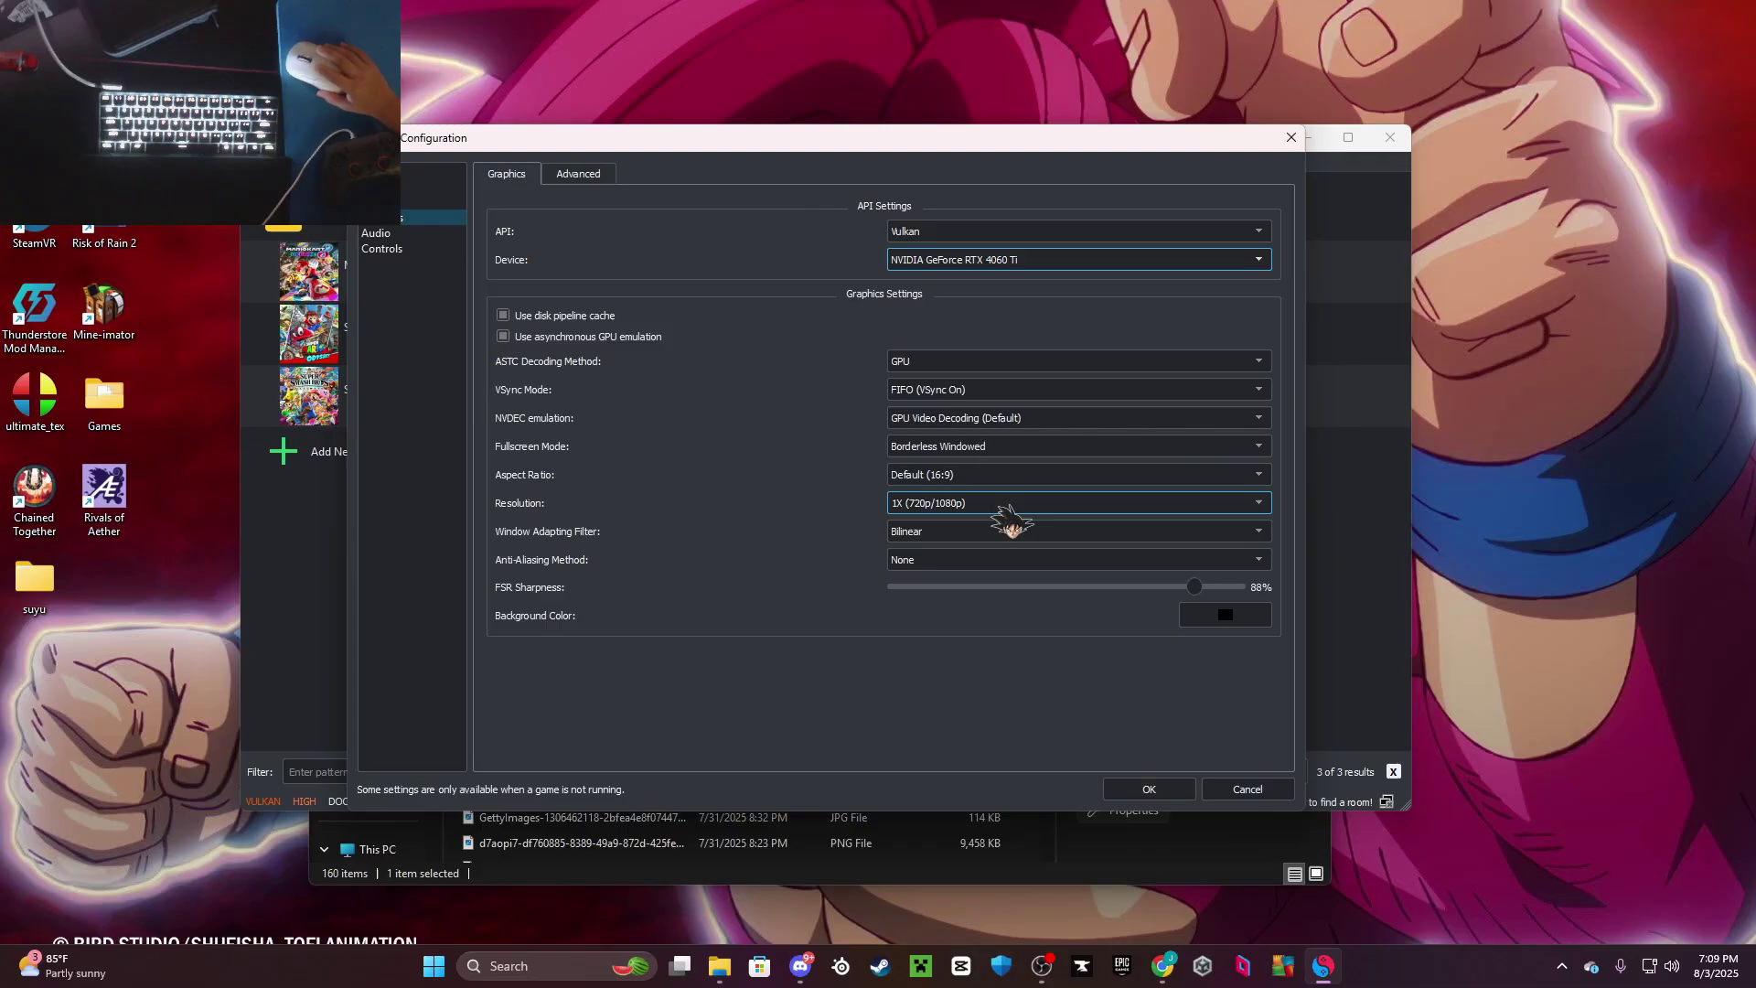
Keep the resolution at 1X (720p/1080p), choose Vulkan as the graphics API and save the configuration
left_click(1001, 508)
left_click(981, 503)
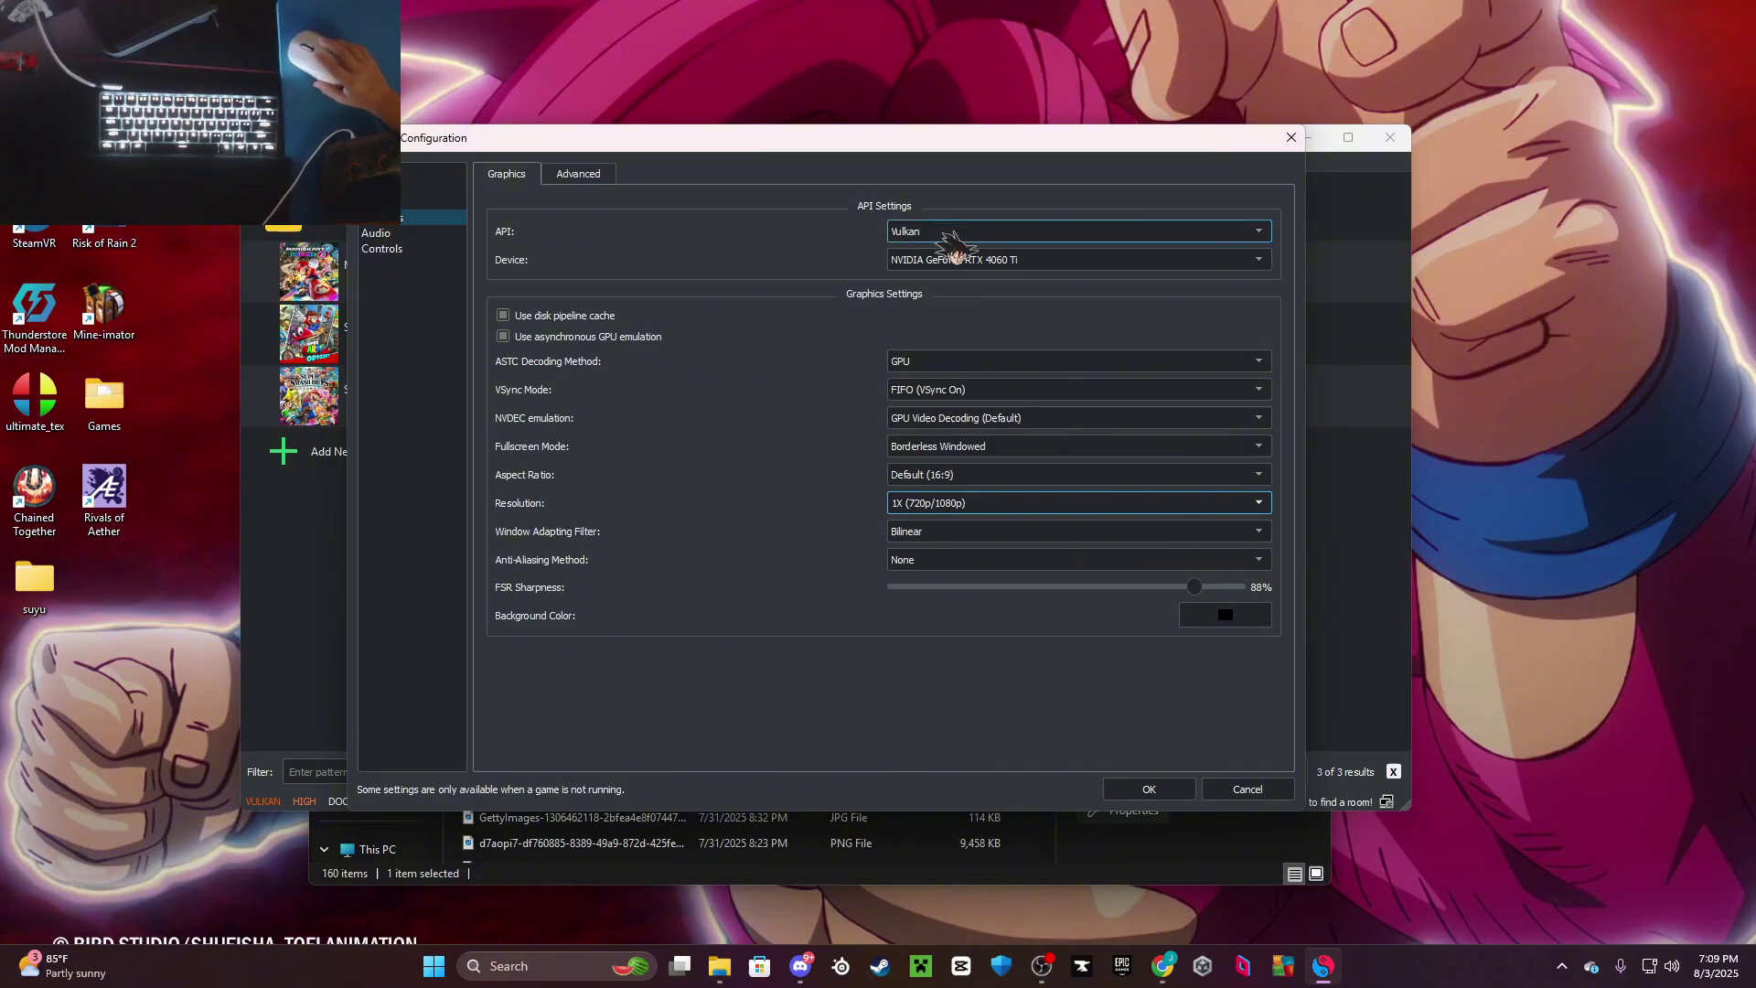
left_click(951, 235)
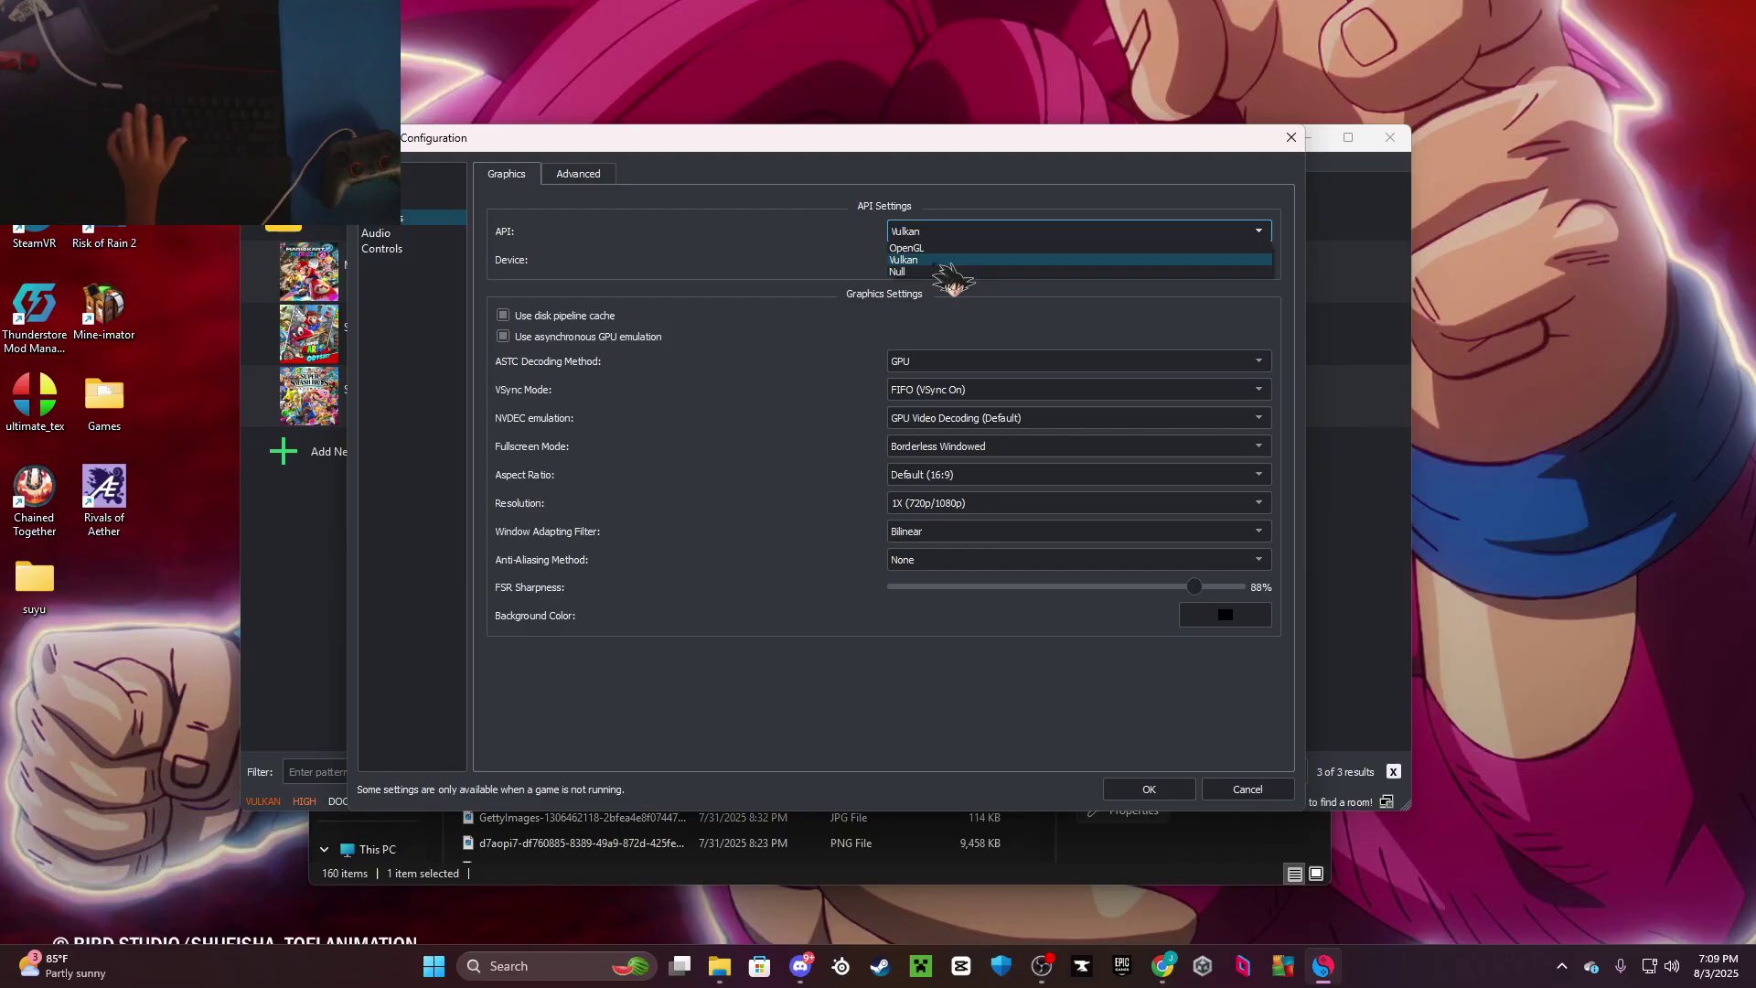
left_click(933, 262)
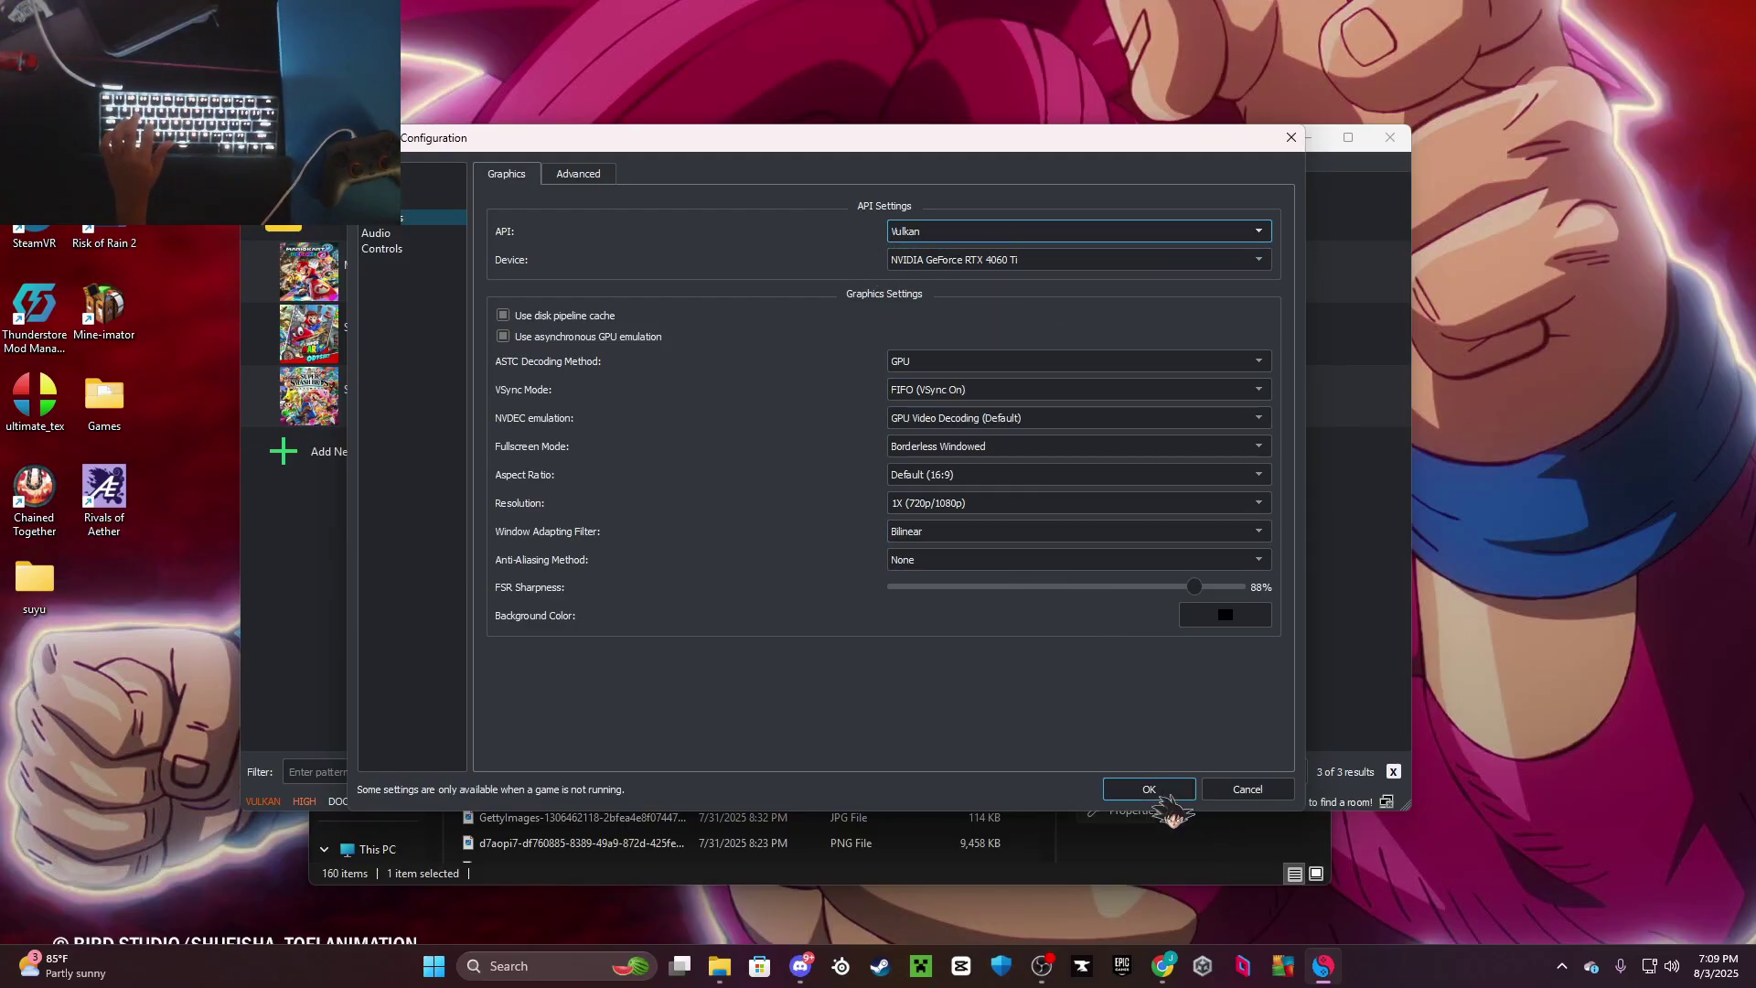
left_click(1155, 792)
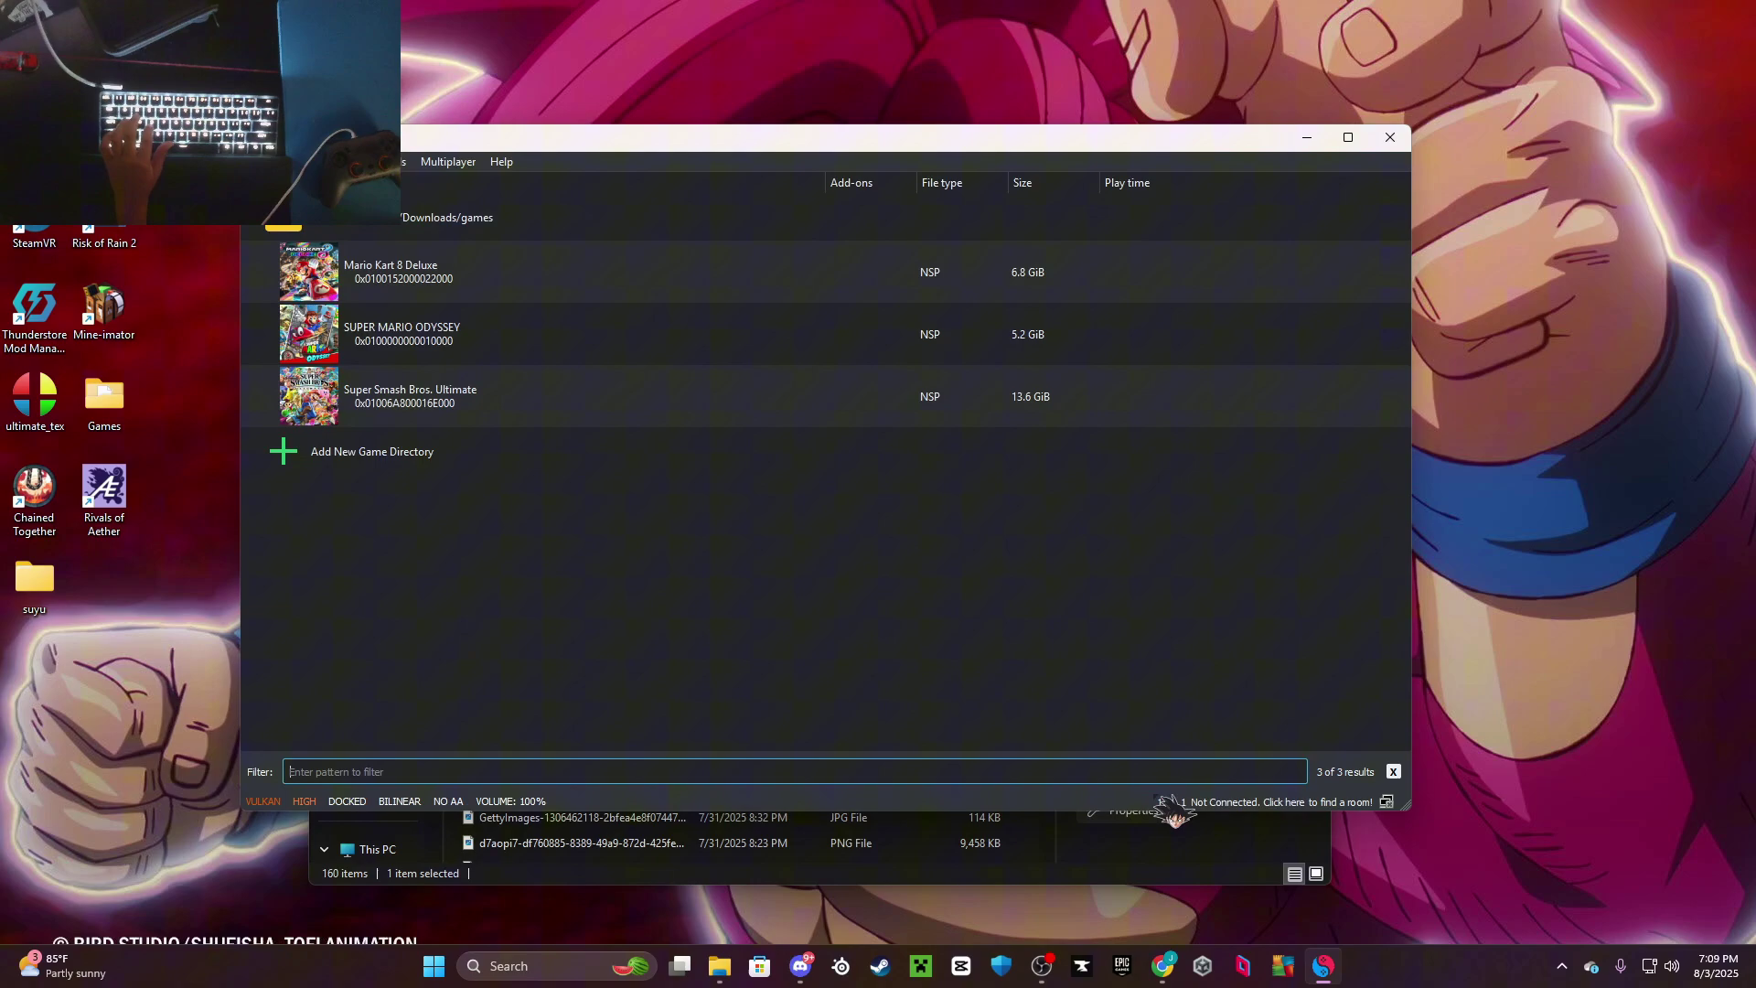
Set the emulator's volume to 21%
left_click(538, 802)
left_click_drag(564, 774, 551, 773)
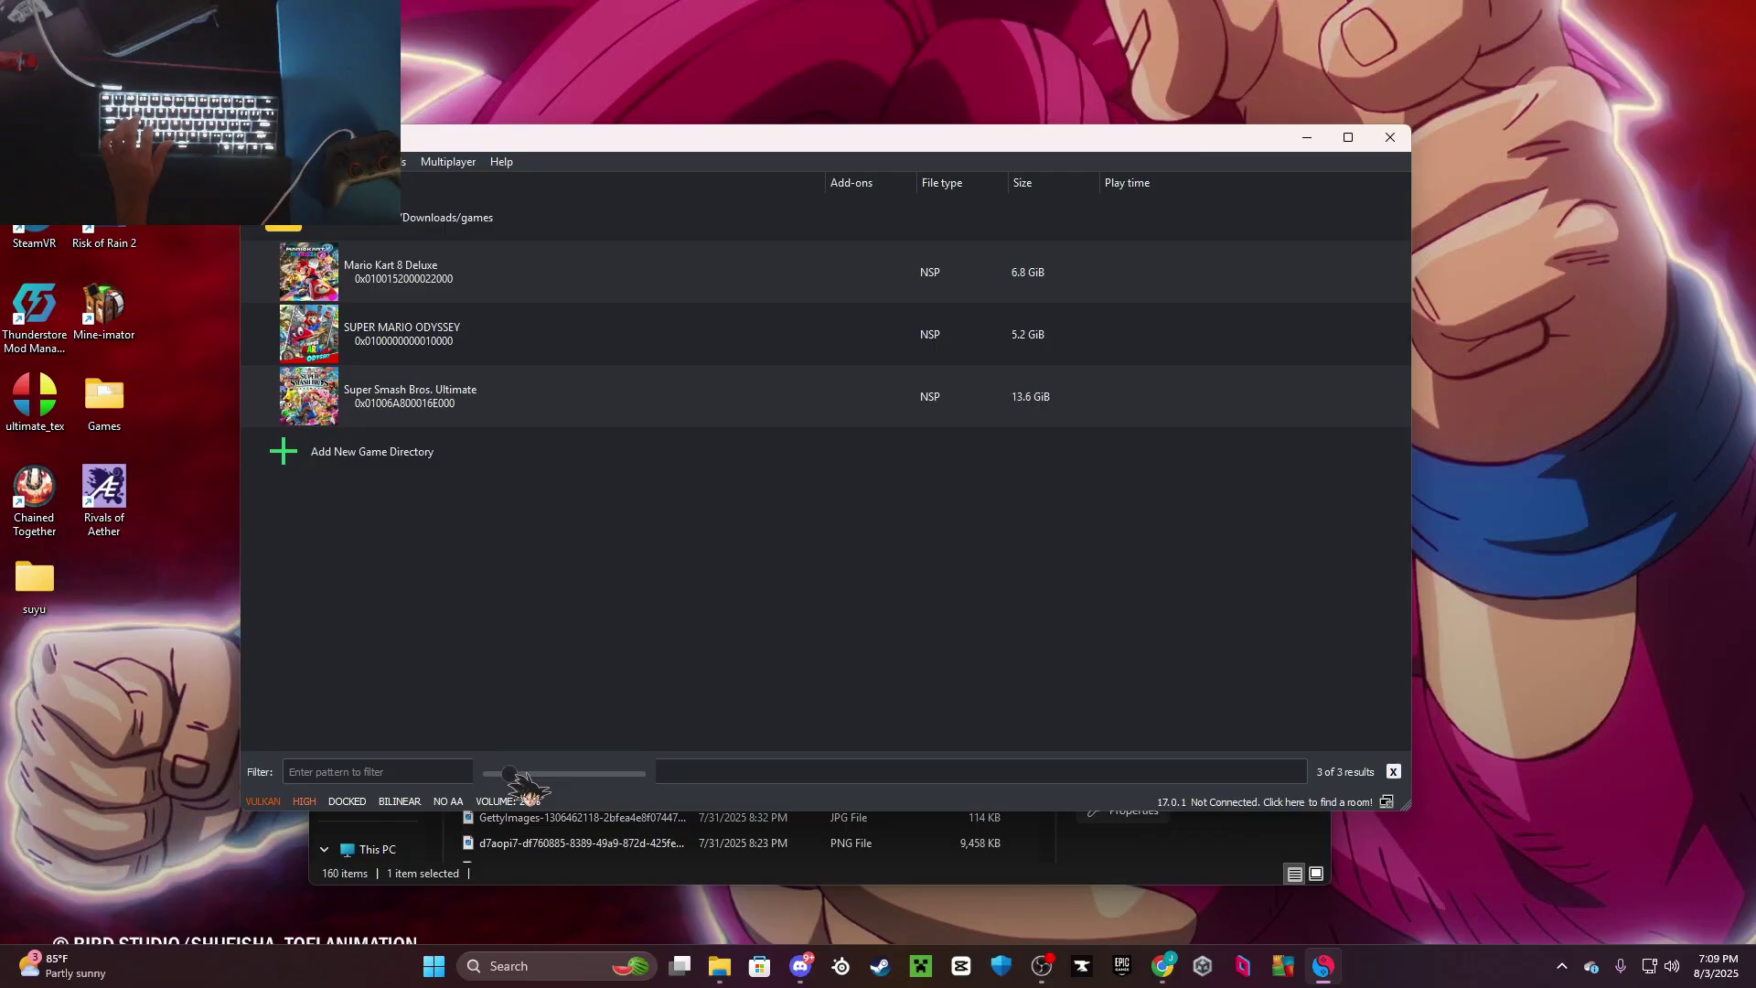
left_click(409, 779)
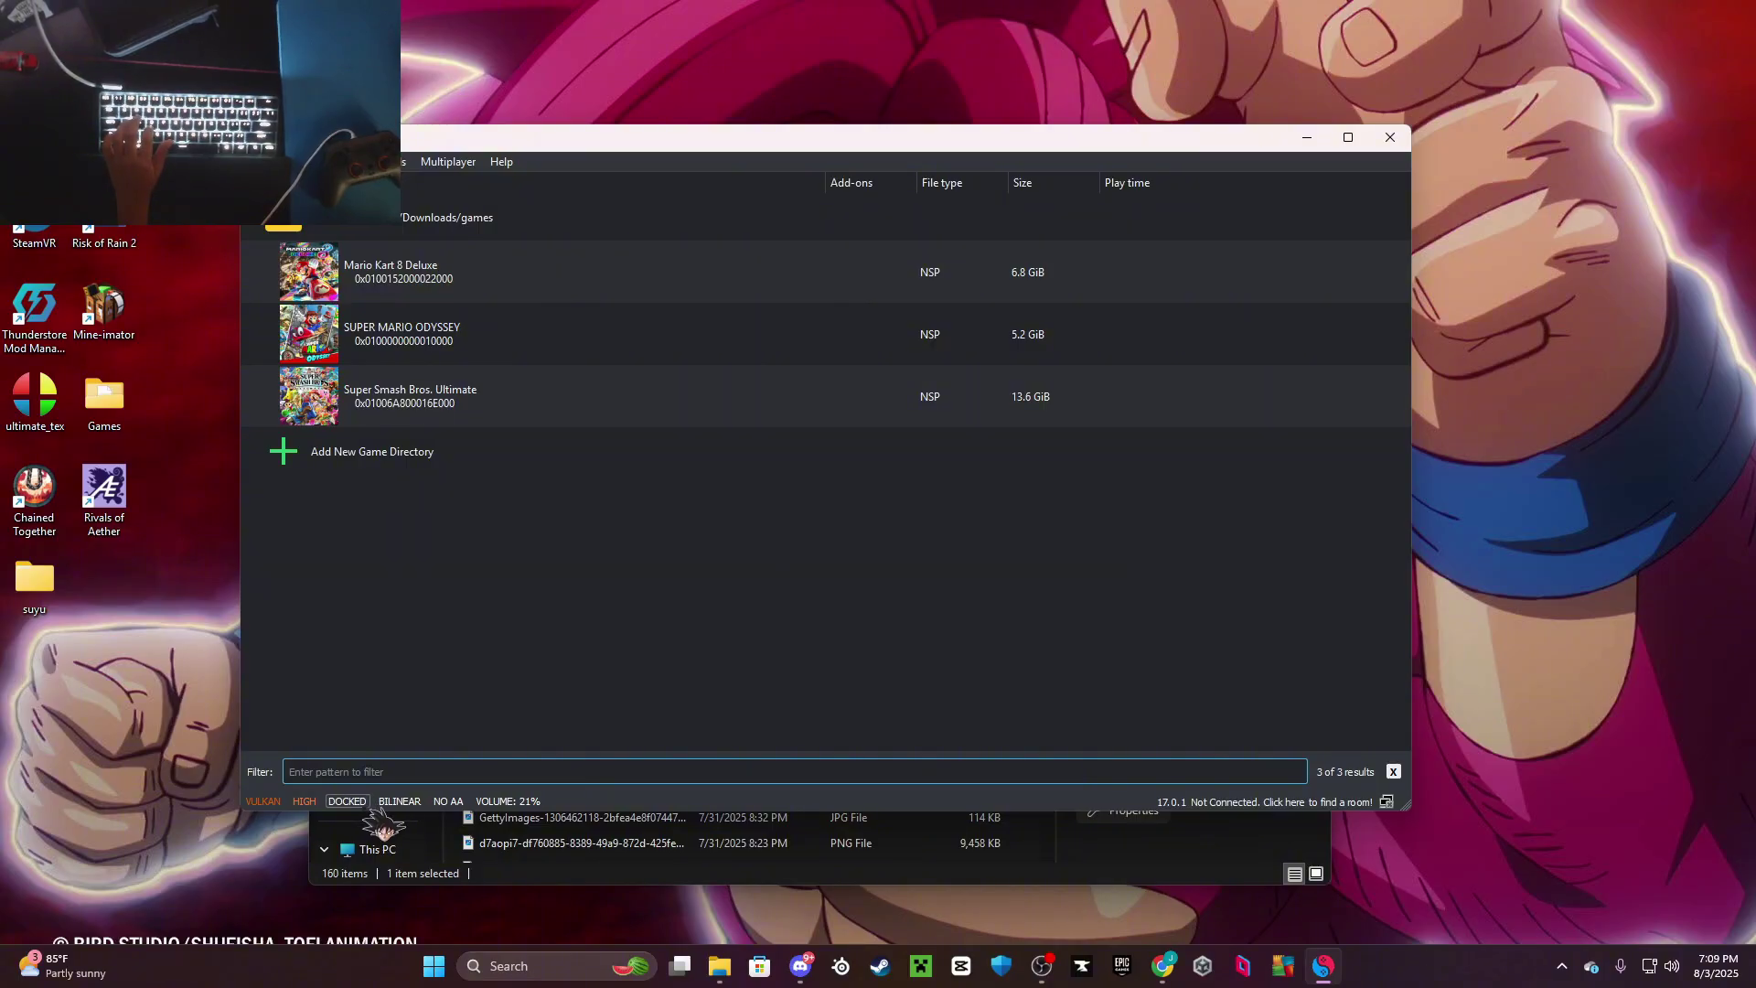
Switch the console mode between Handheld and Docked, leaving it on Docked
left_click(364, 803)
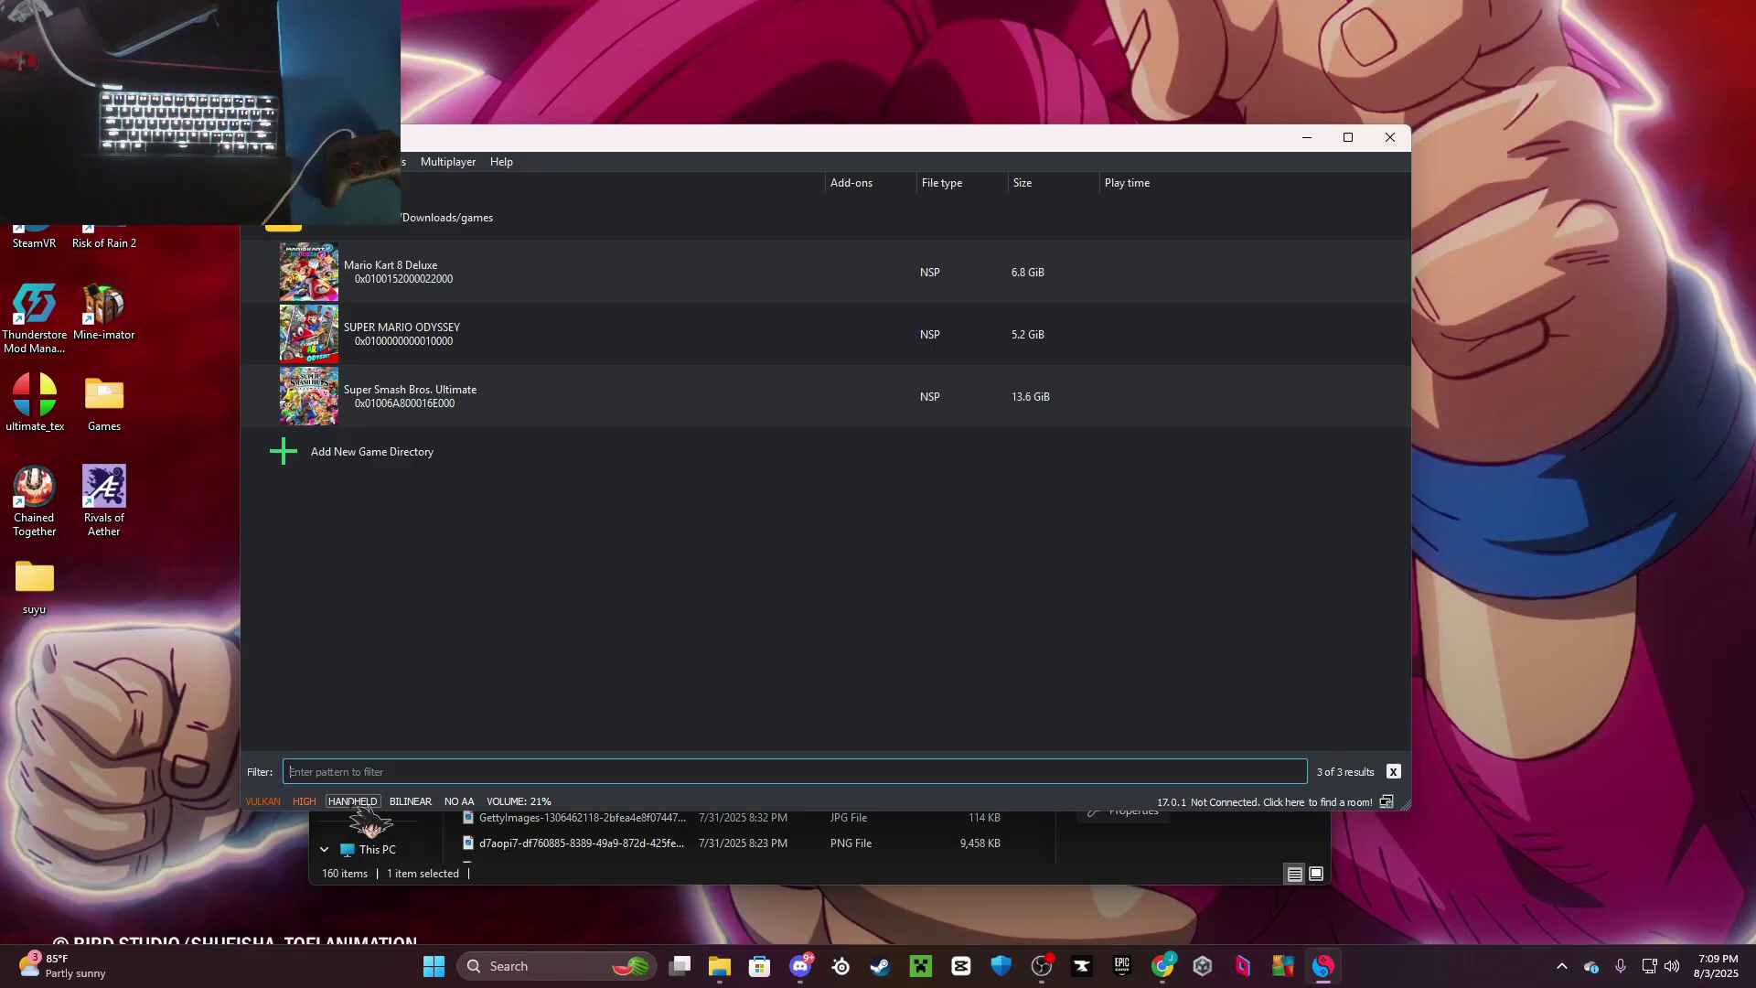
left_click(357, 803)
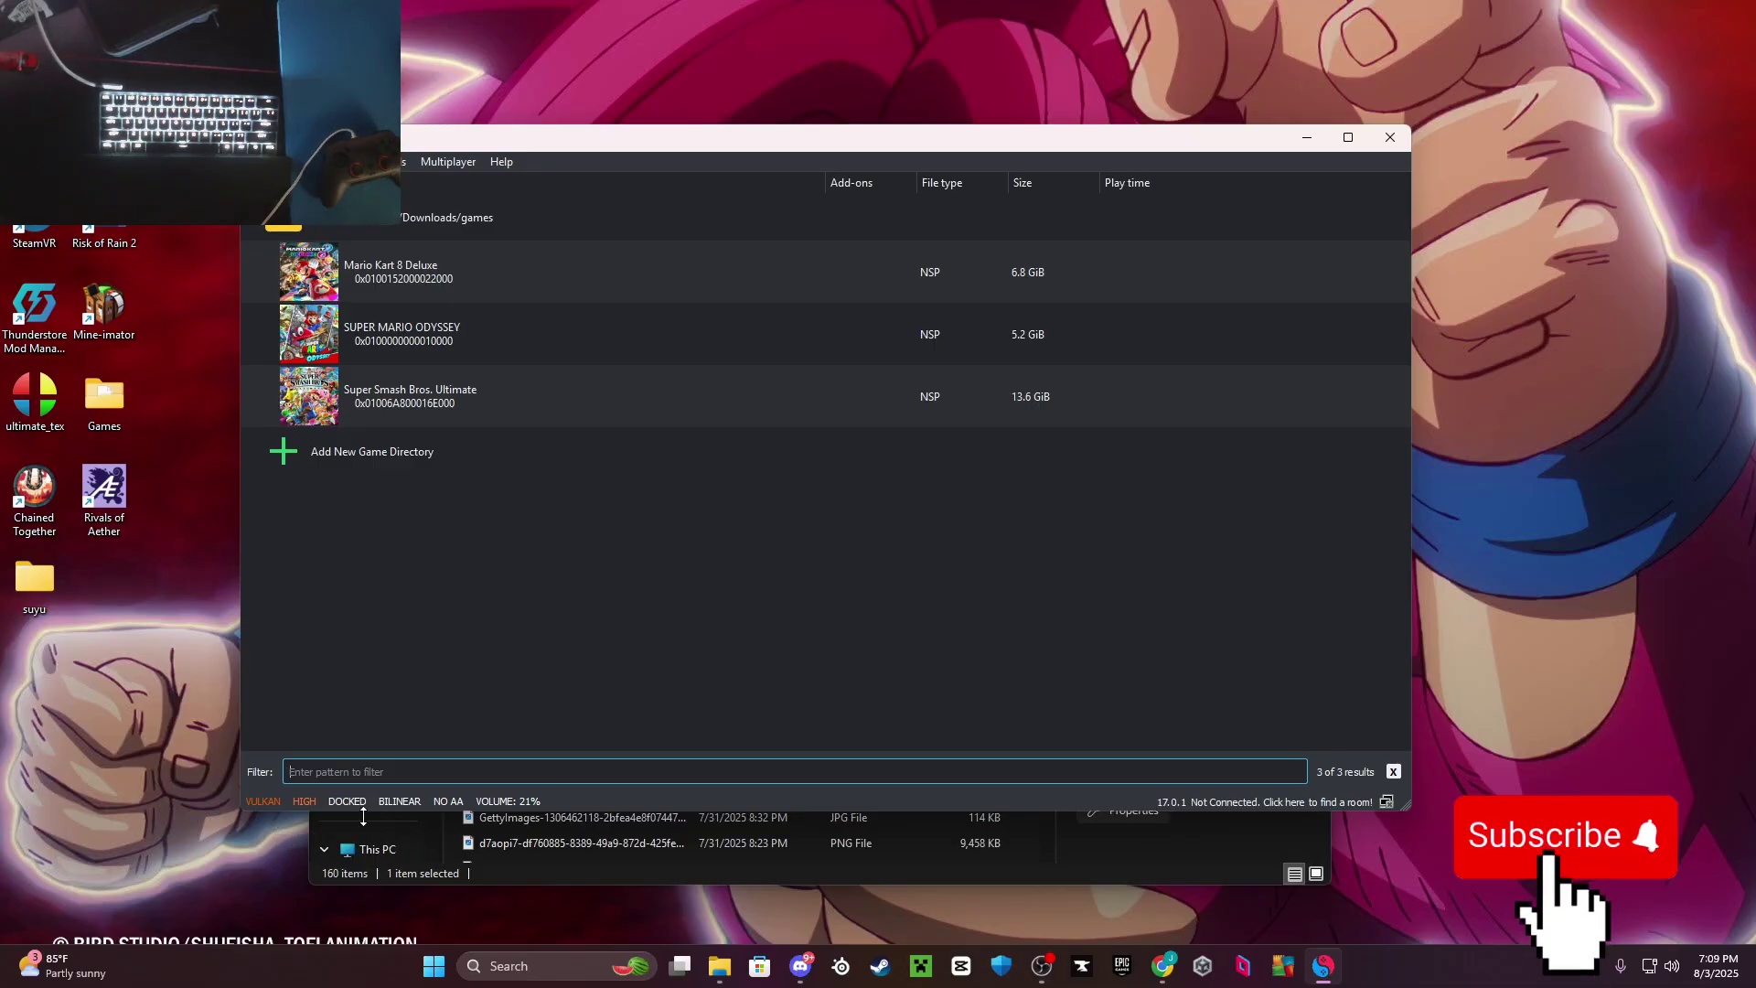
left_click(357, 803)
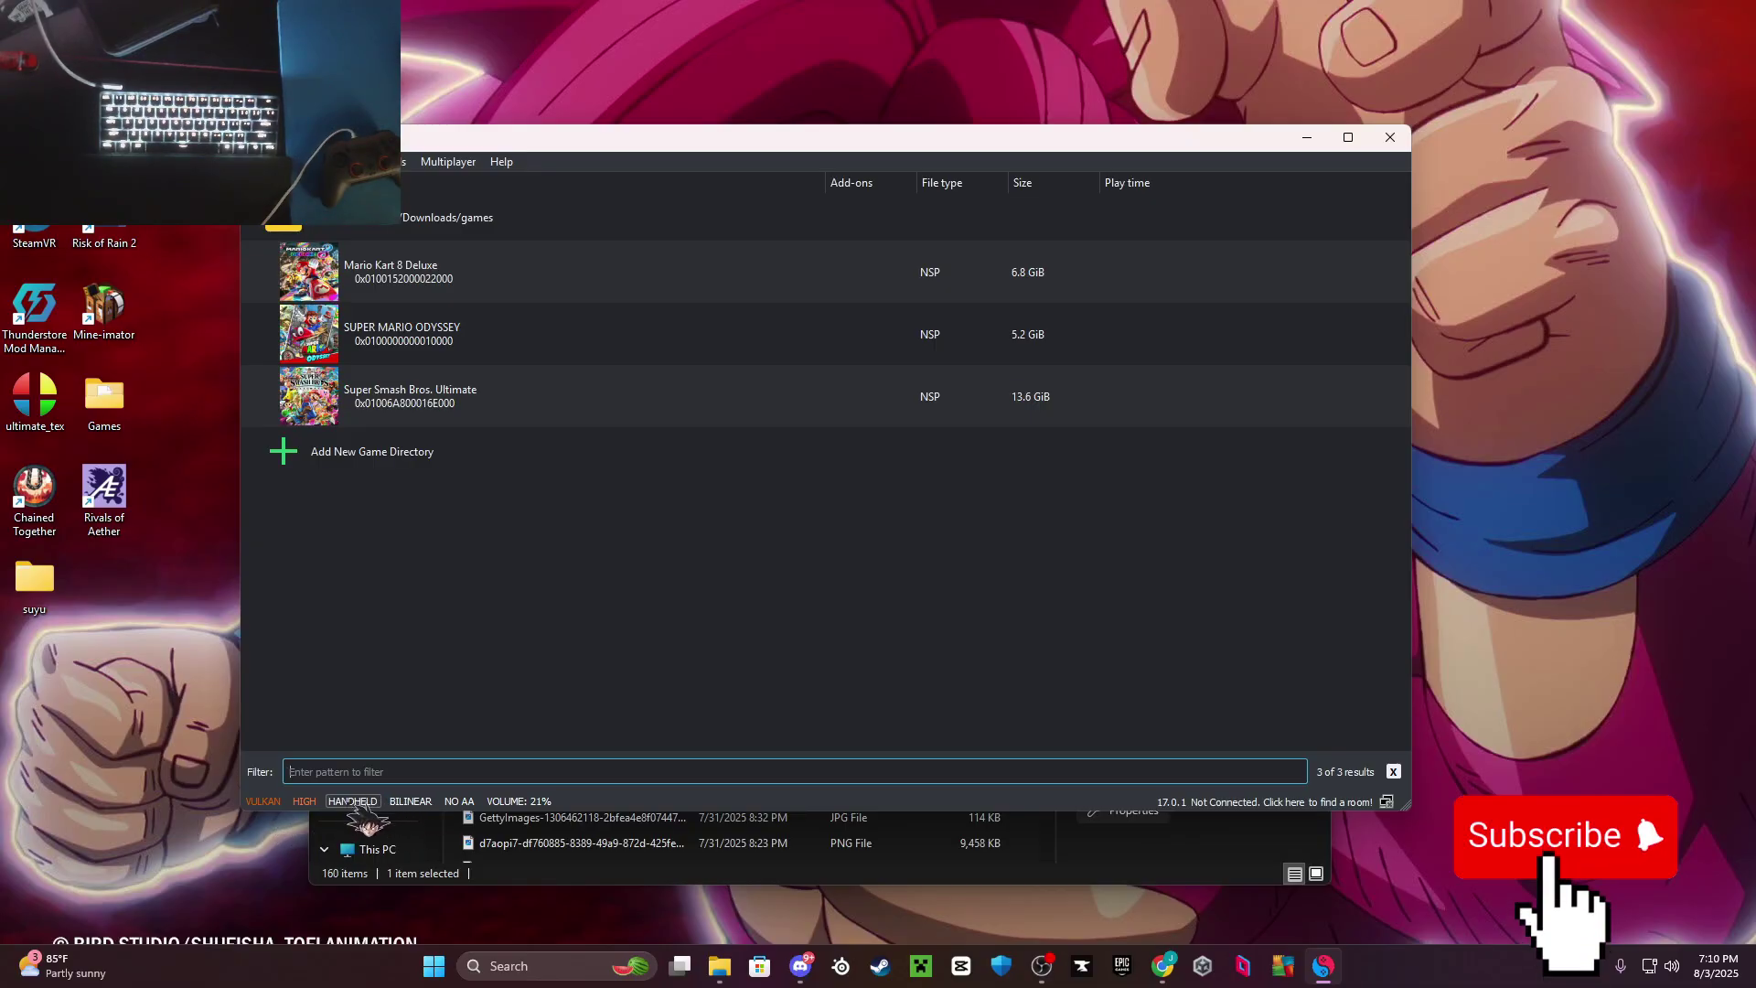
left_click(357, 803)
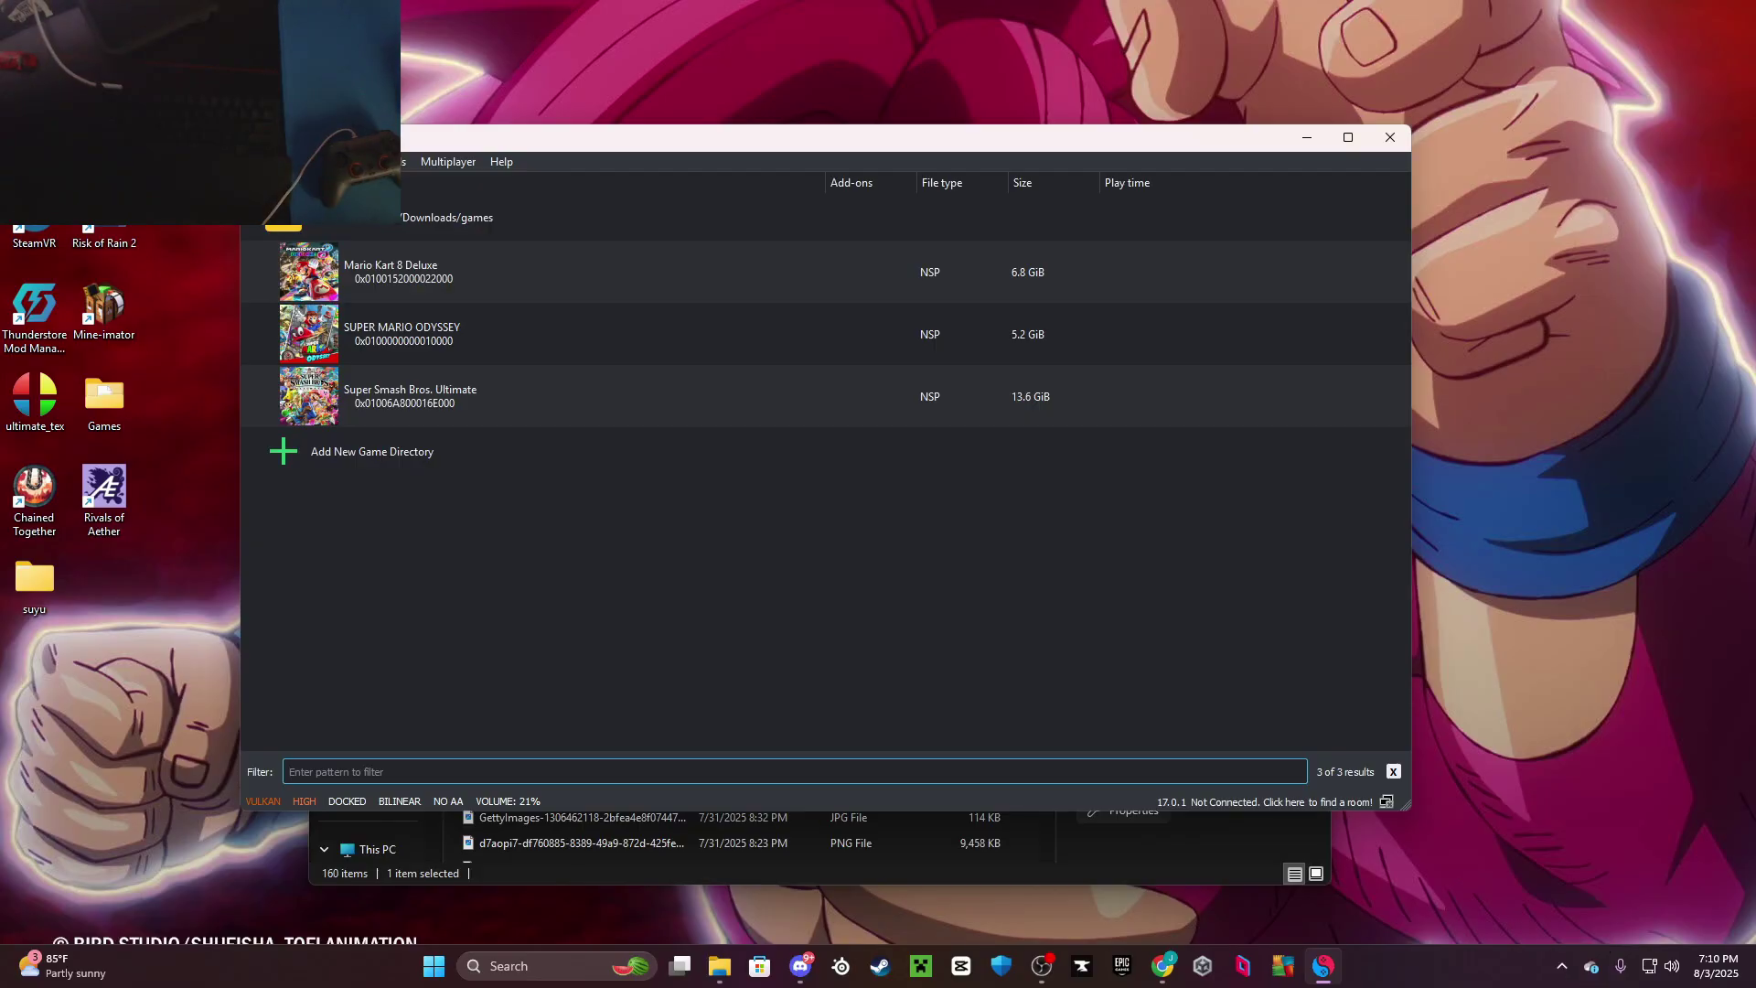
key("super+Down")
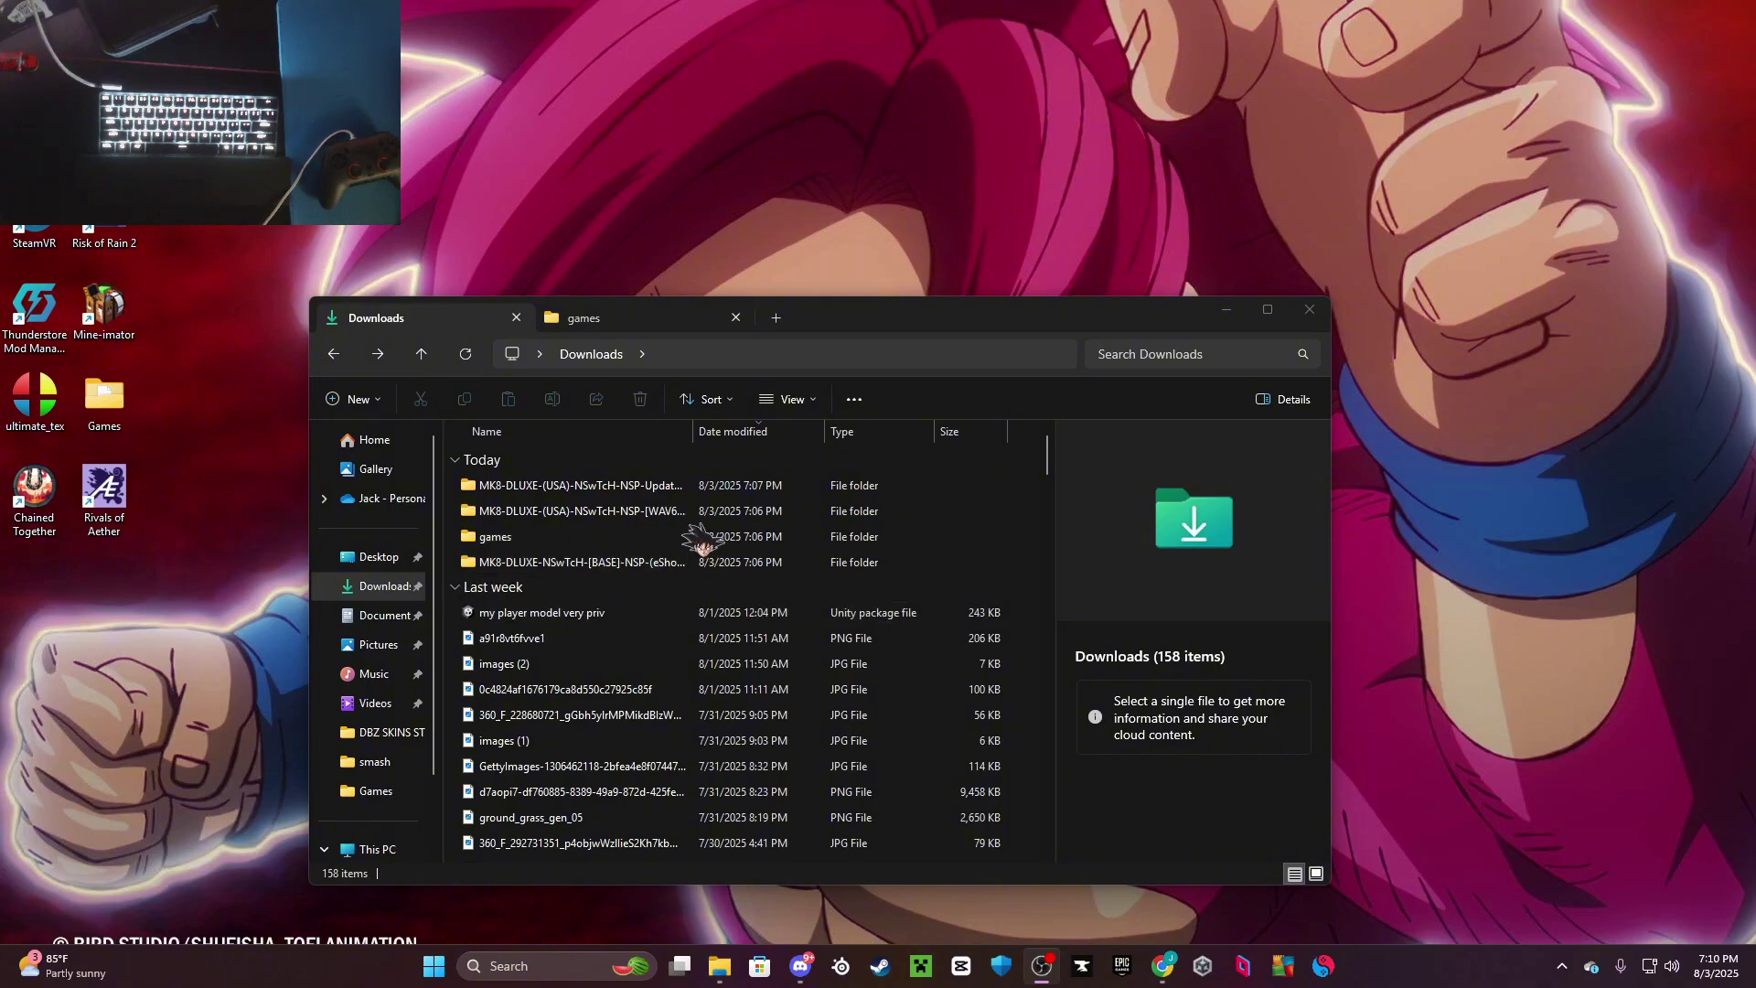
scroll(693, 517, "down", 5)
scroll(778, 615, "up", 5)
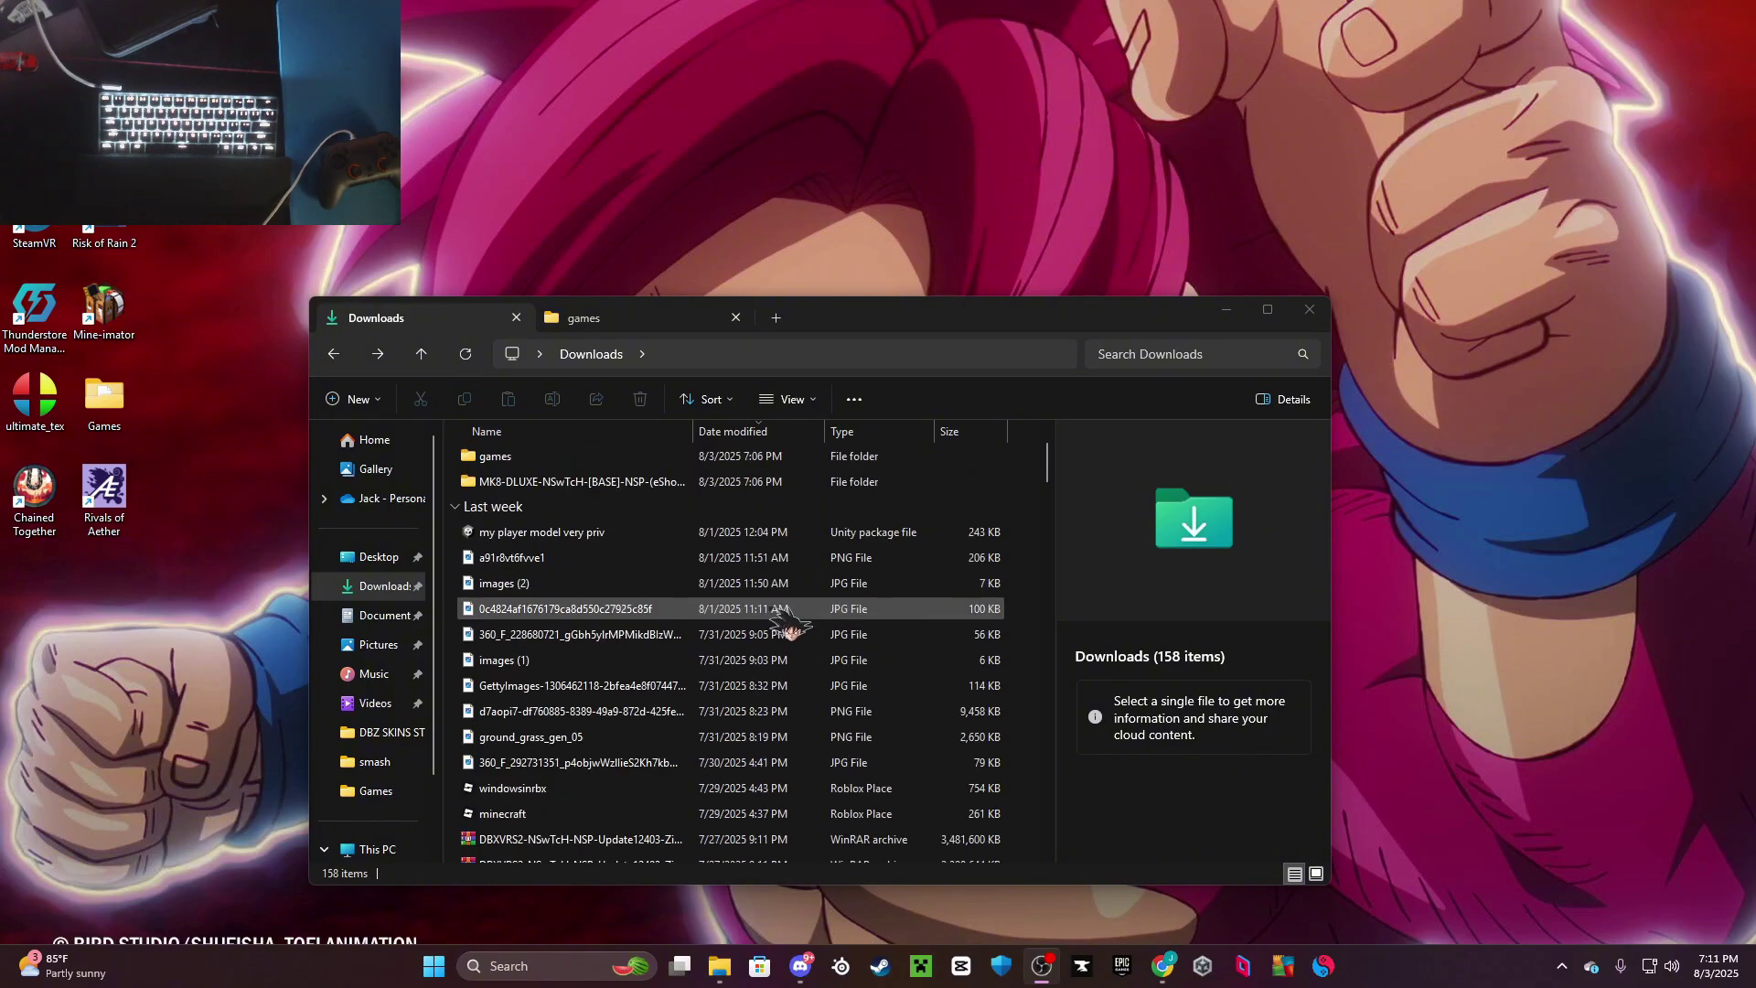
scroll(732, 641, "down", 5)
scroll(659, 664, "down", 8)
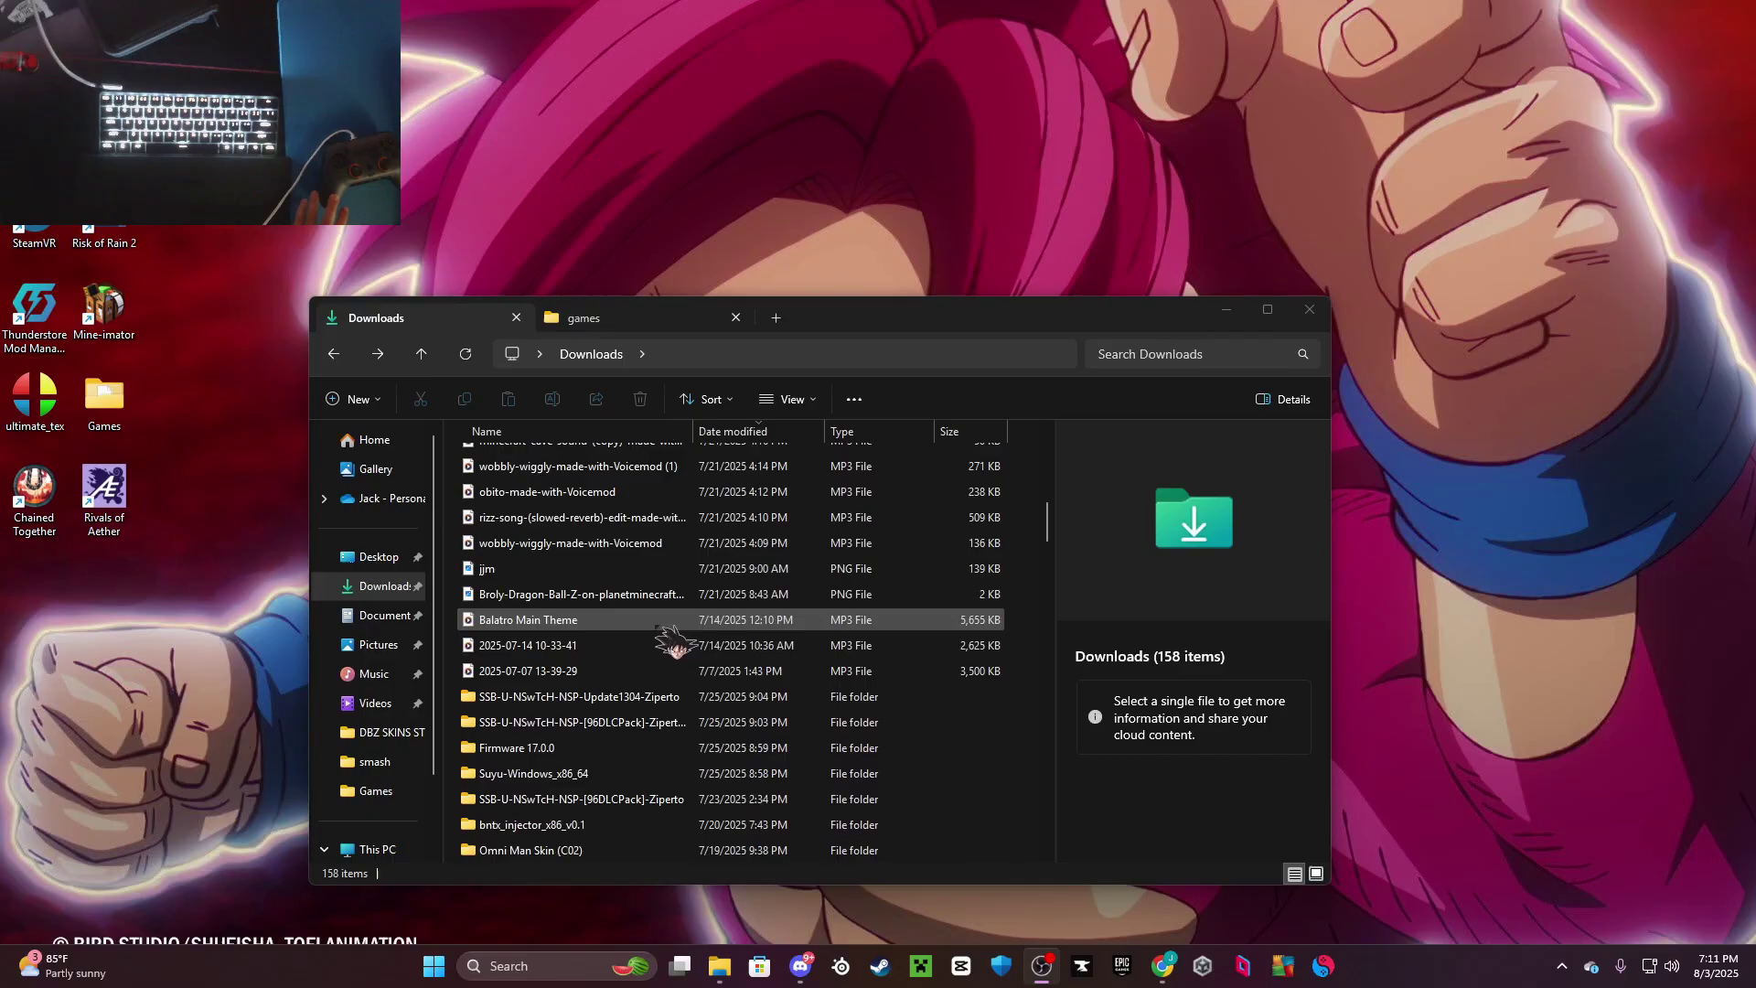
Open suyu, reposition its window and bring up the game options for Mario Kart 8 Deluxe
left_click(1324, 968)
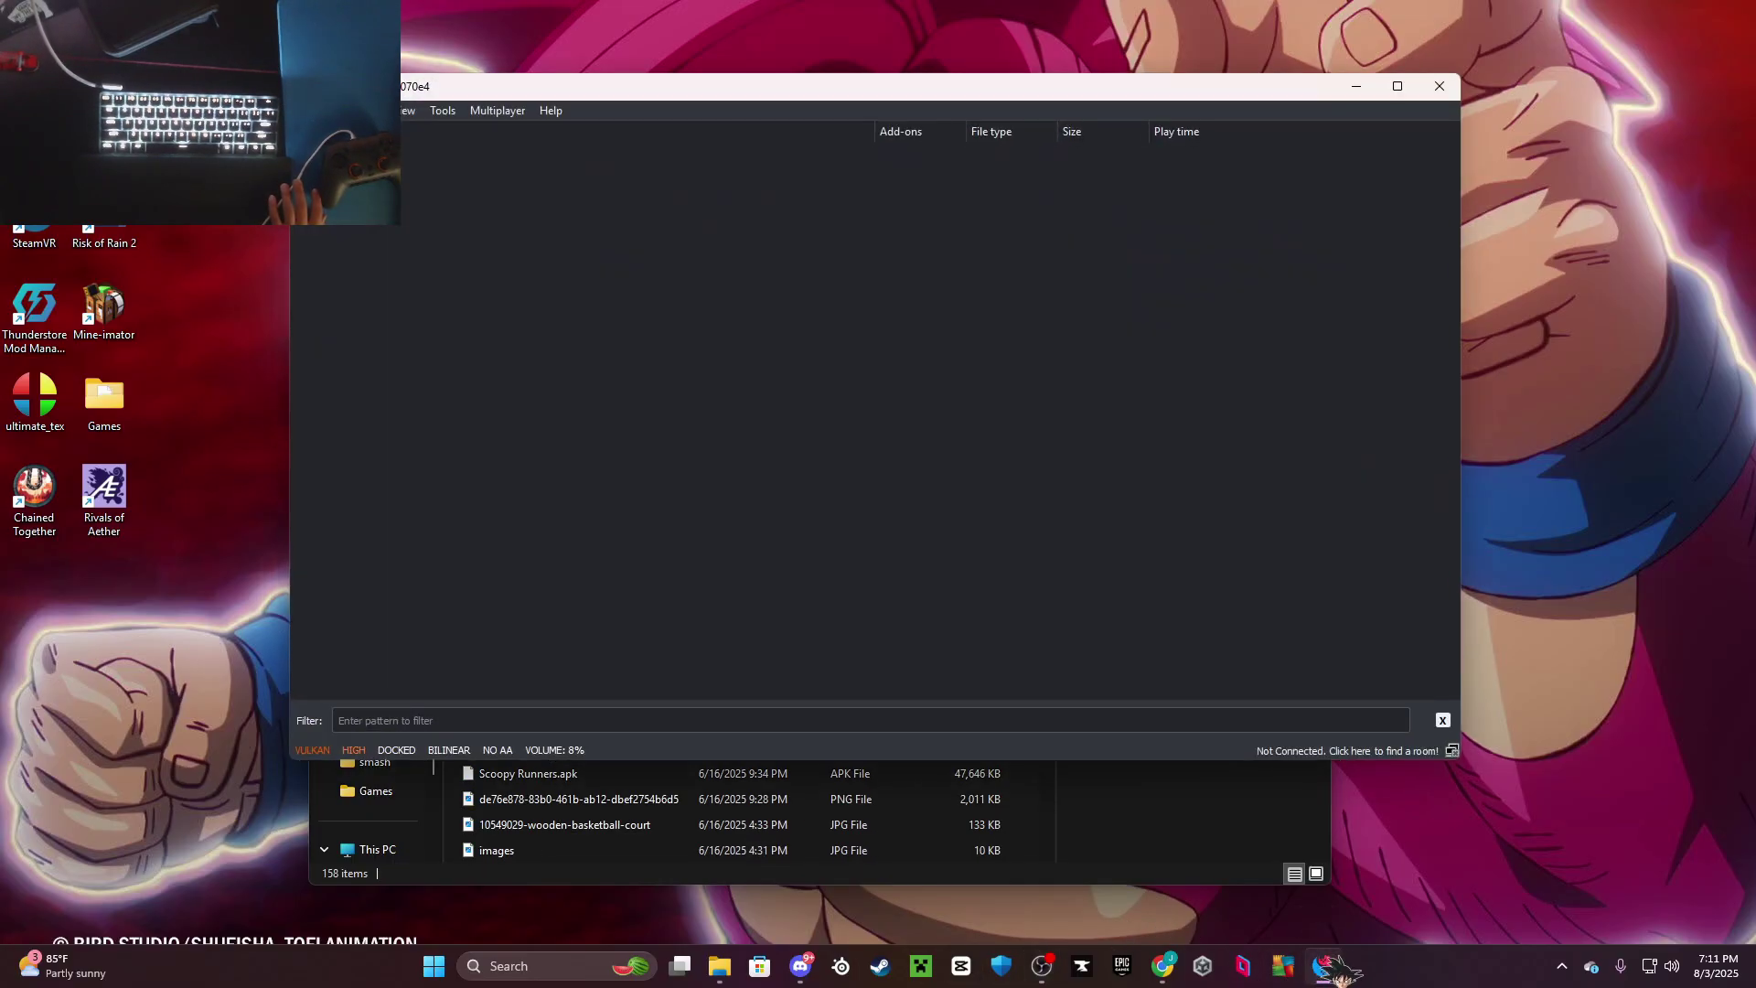
left_click_drag(792, 95, 695, 117)
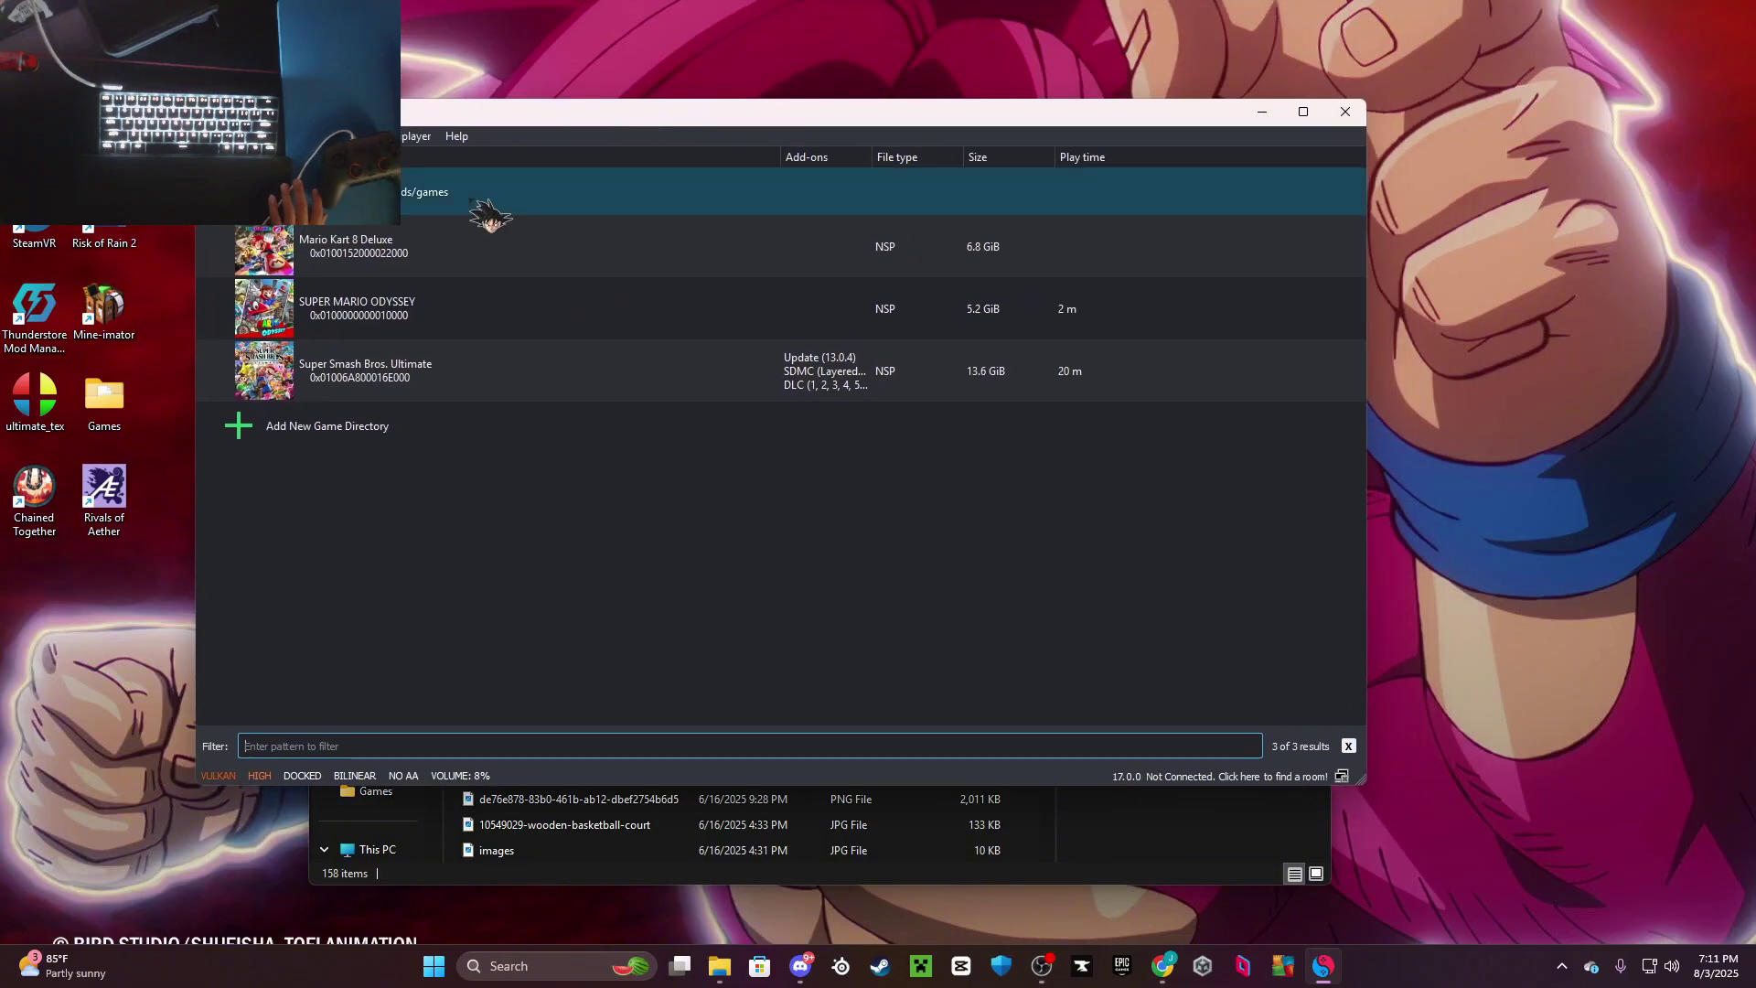
right_click(476, 256)
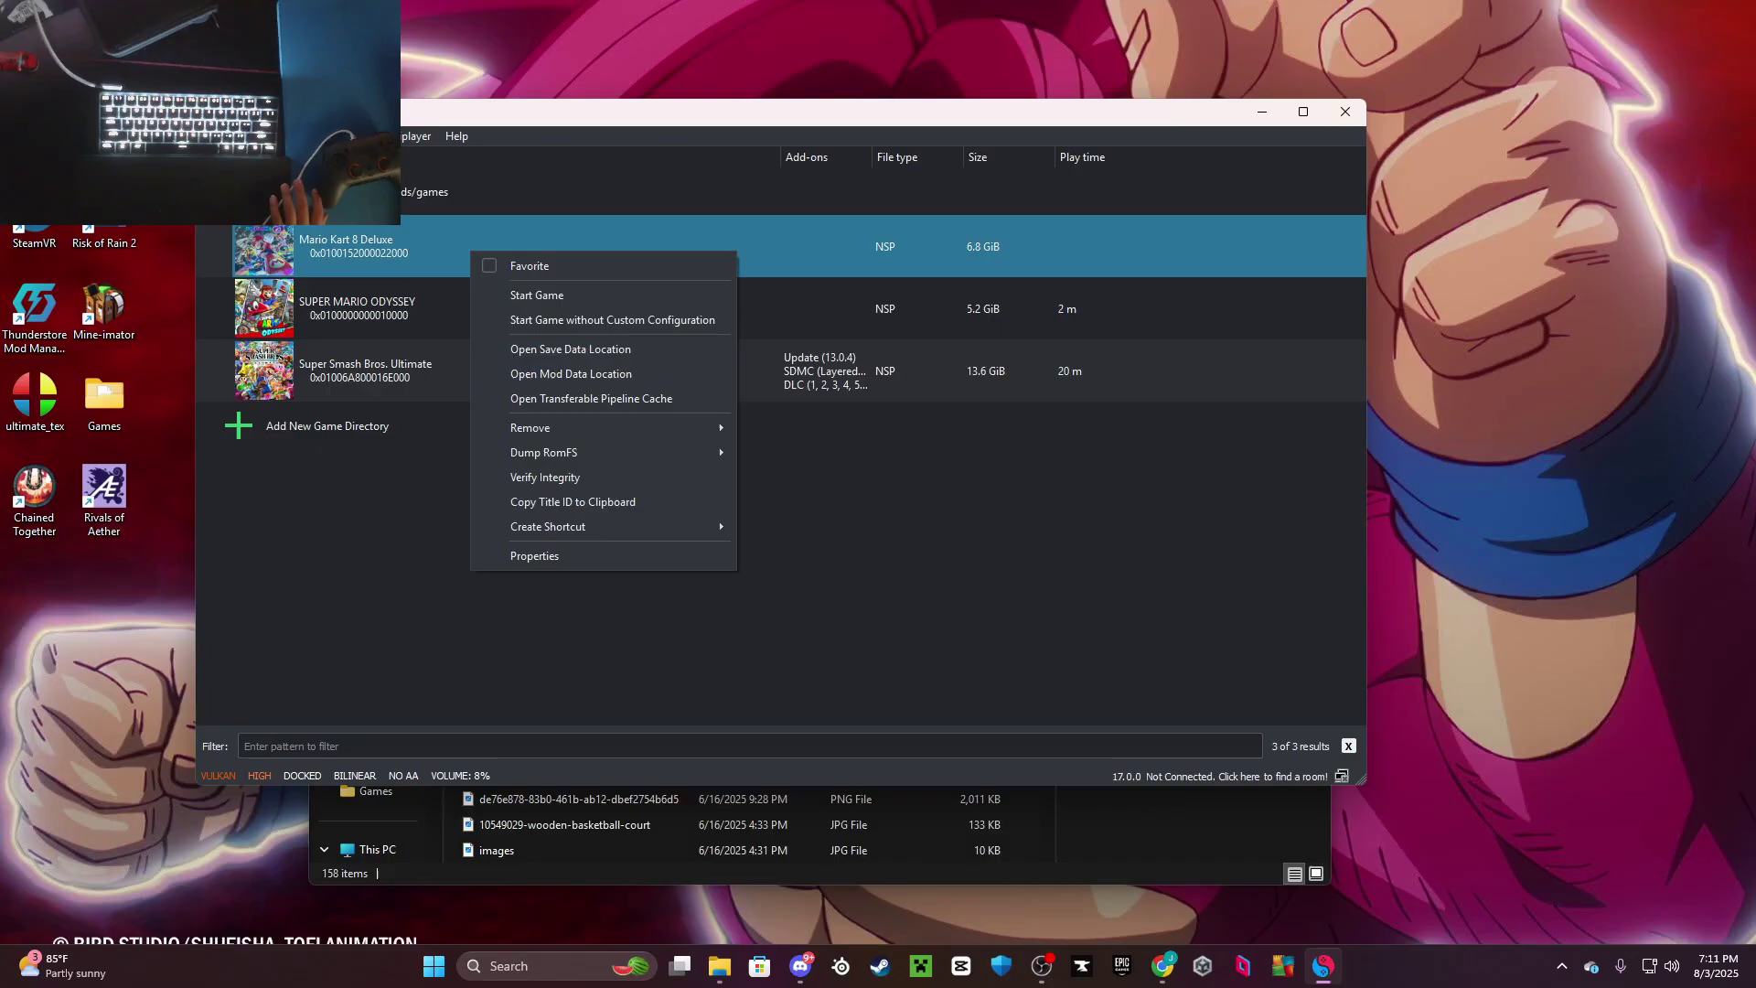
Install the Mario Kart 8 Deluxe Update v3.0.5 NSP to NAND from the MK8-DLUXE Update305 folder in Downloads
left_click(212, 136)
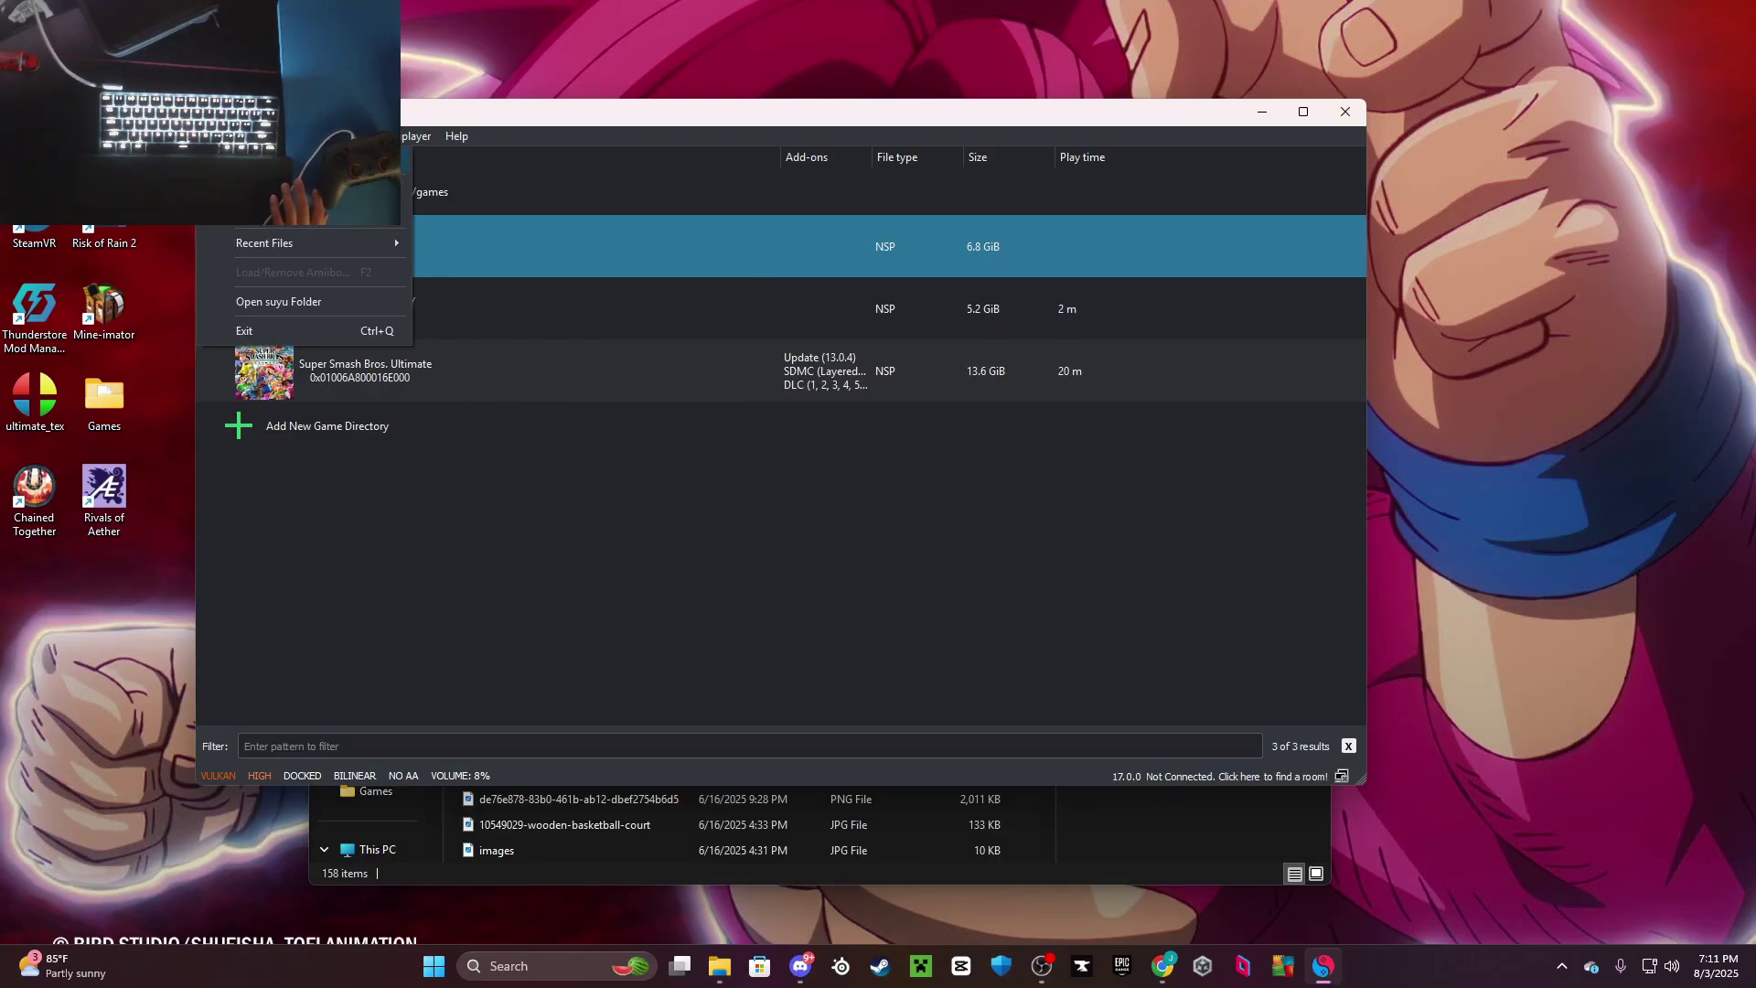
left_click(274, 157)
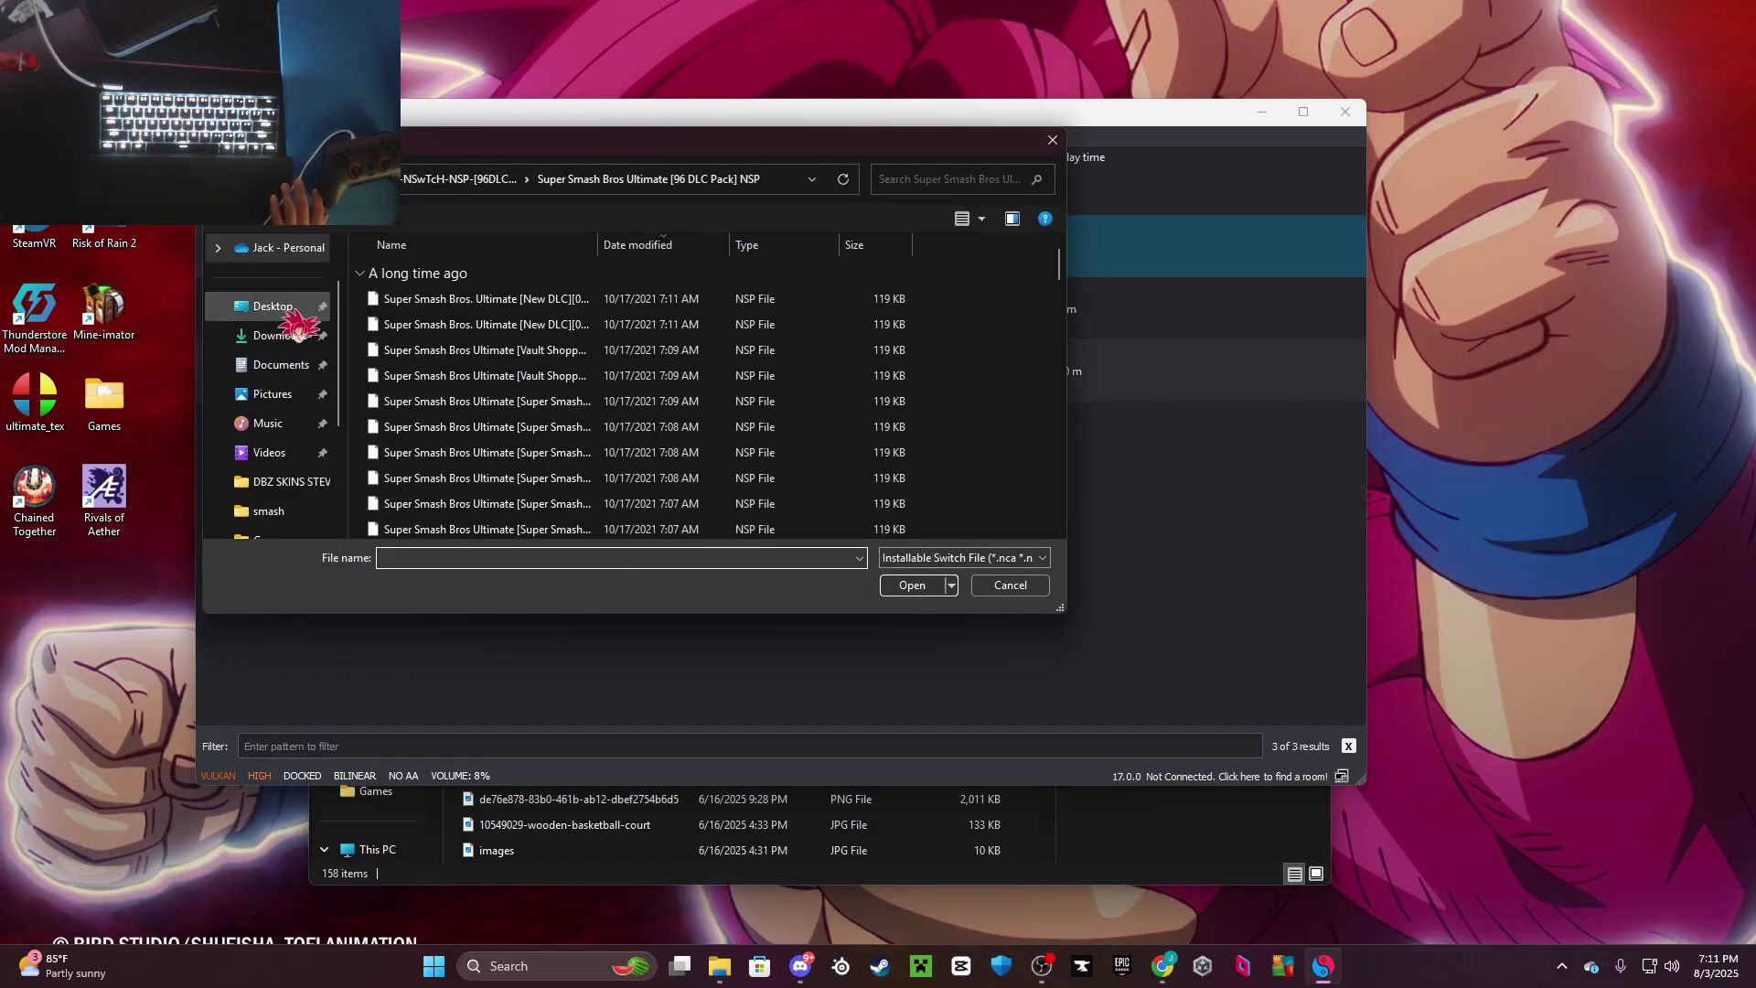
left_click(295, 335)
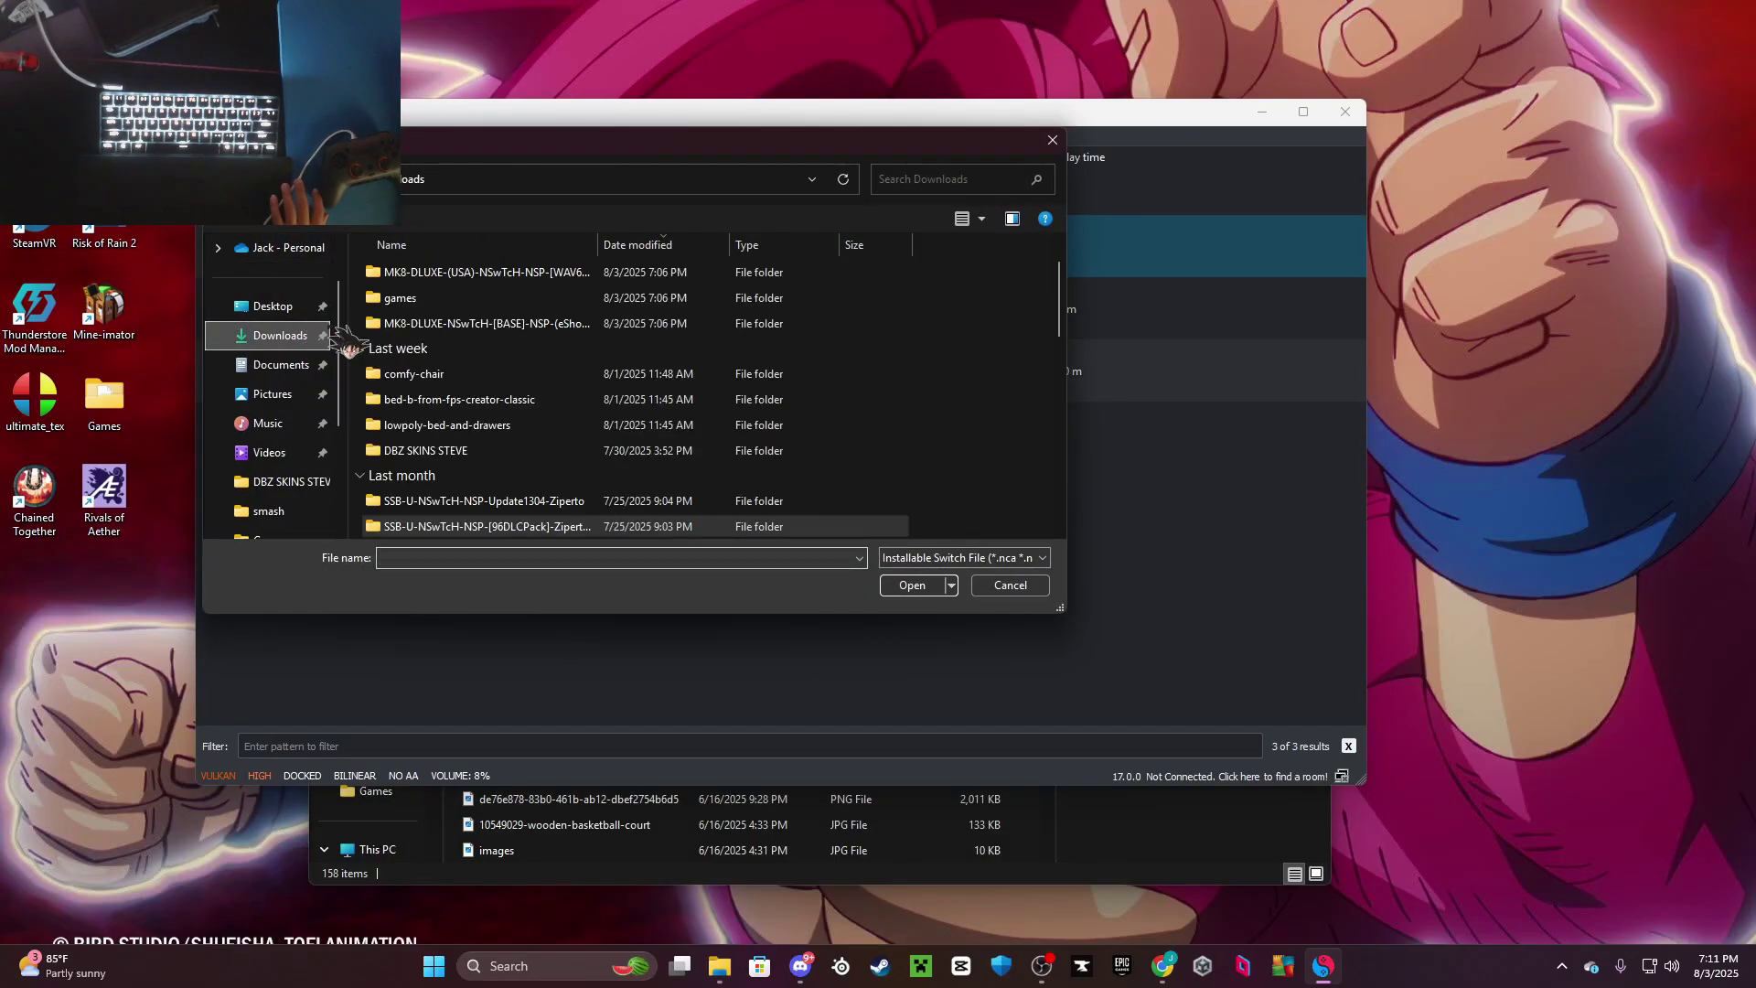
double_click(562, 324)
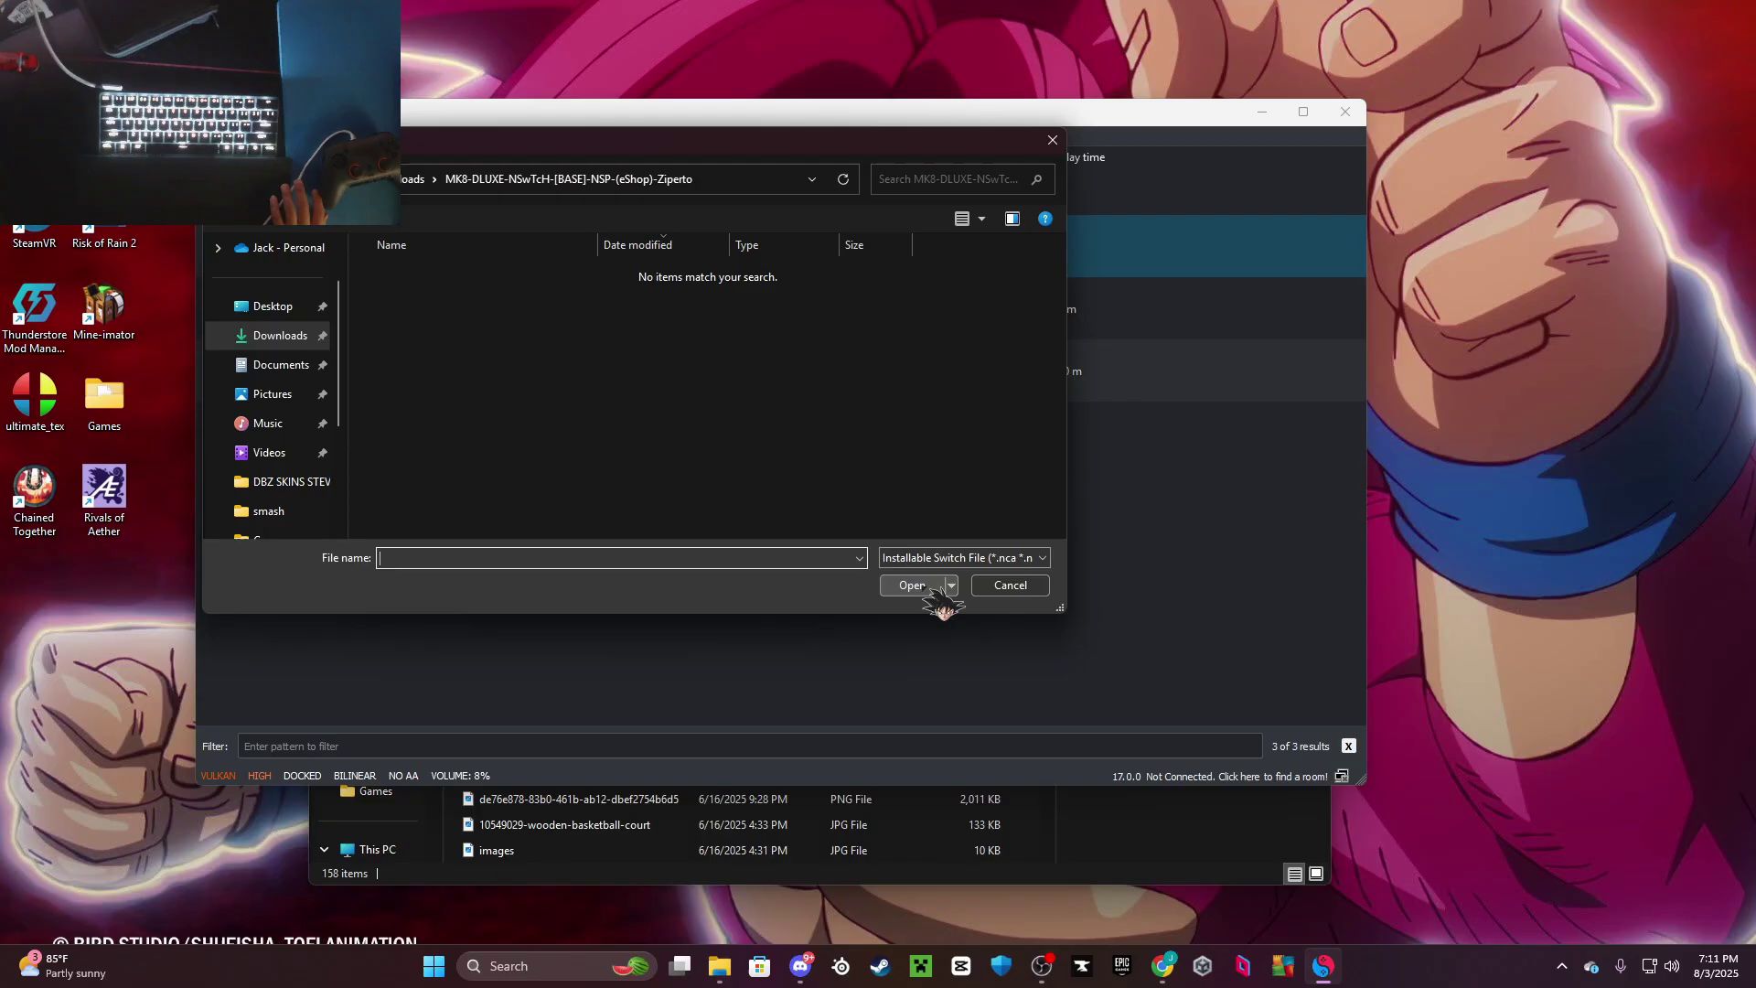
left_click(418, 180)
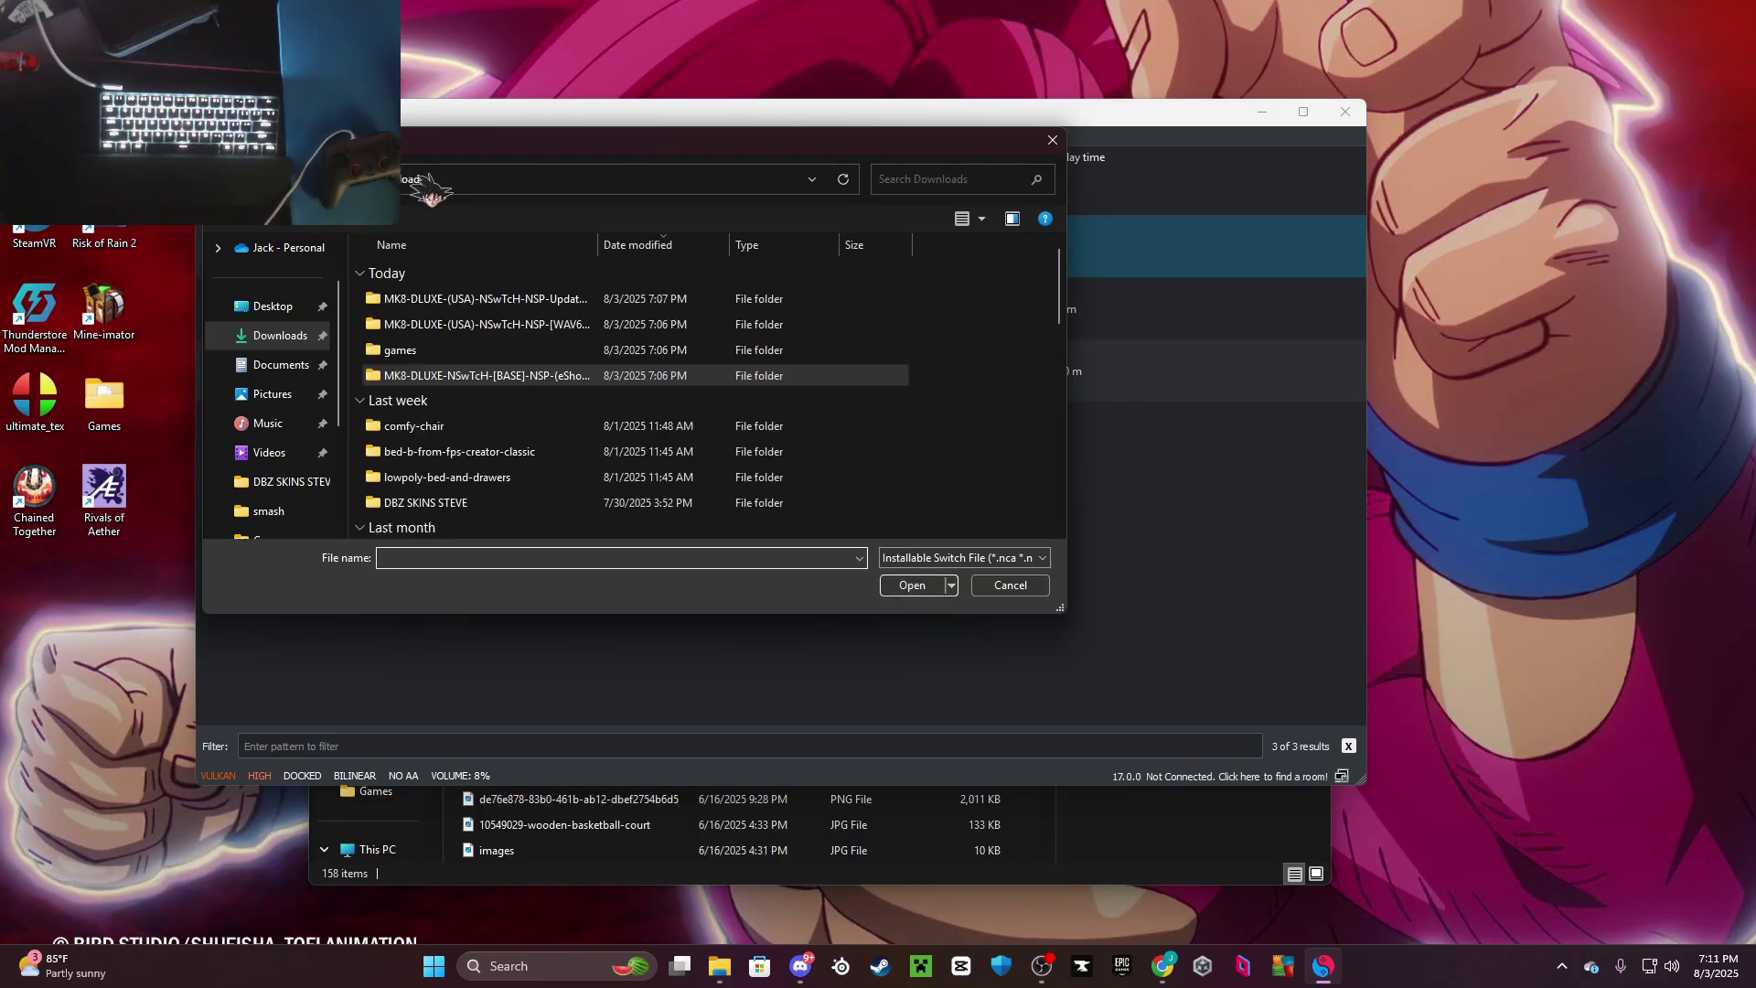
double_click(568, 298)
left_click(585, 301)
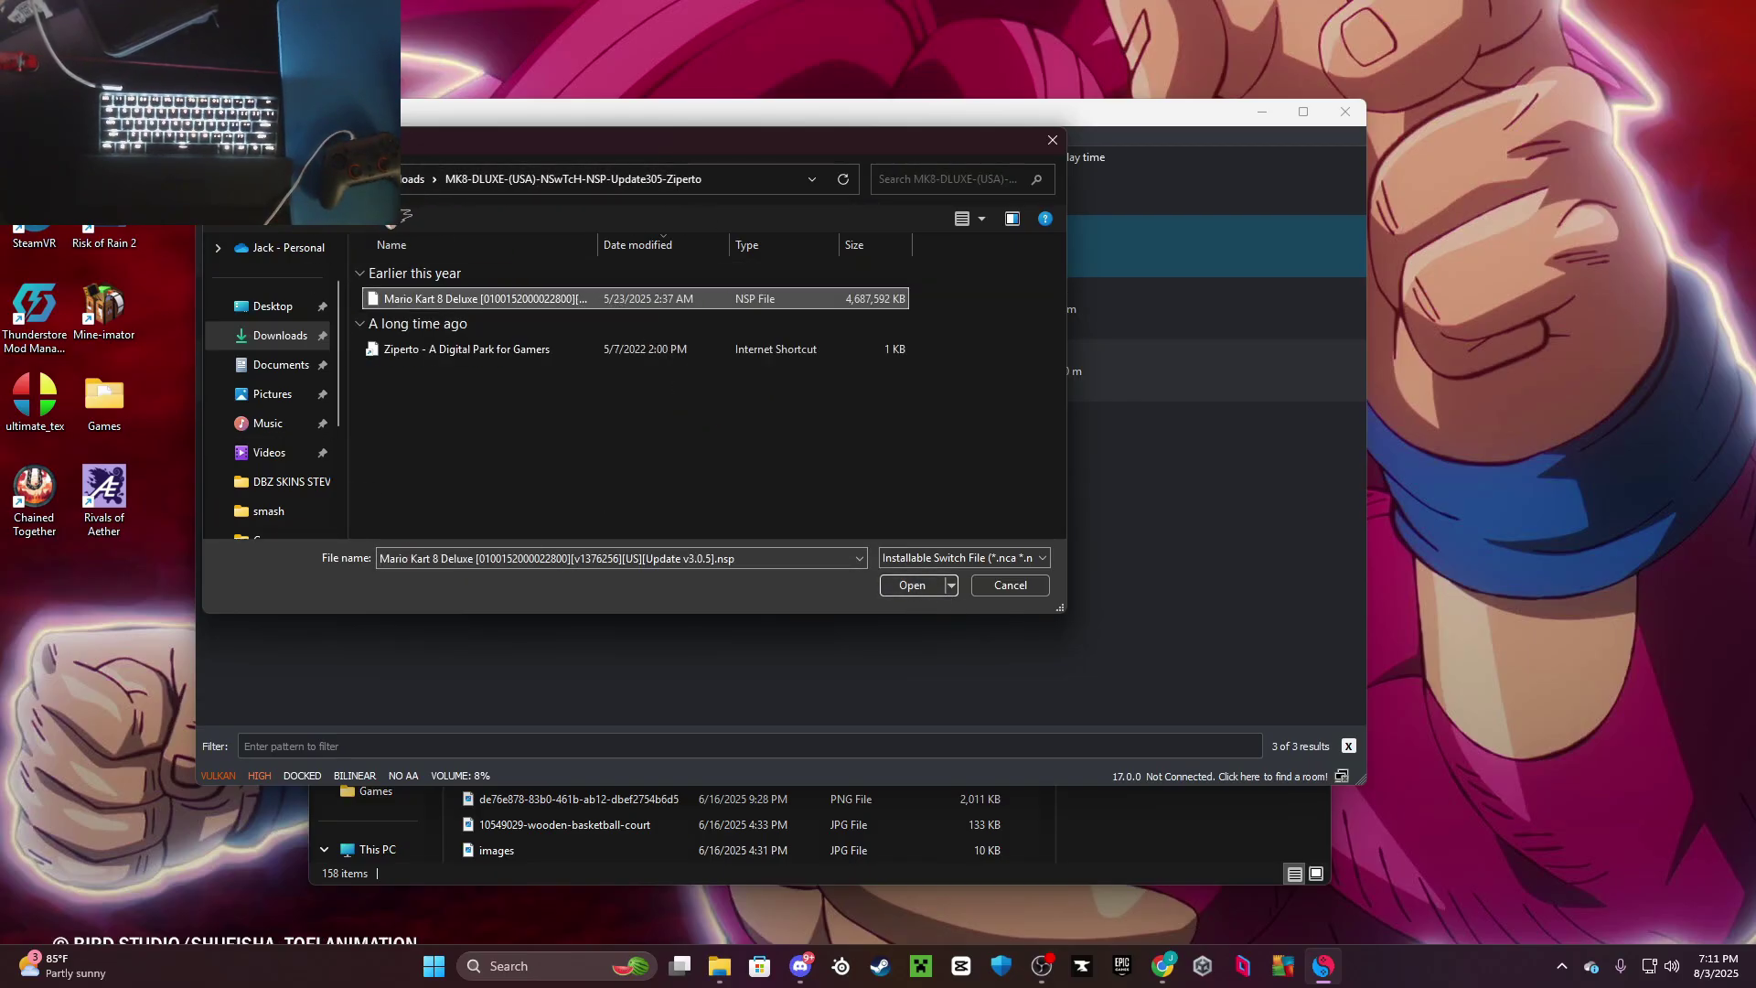
left_click(417, 179)
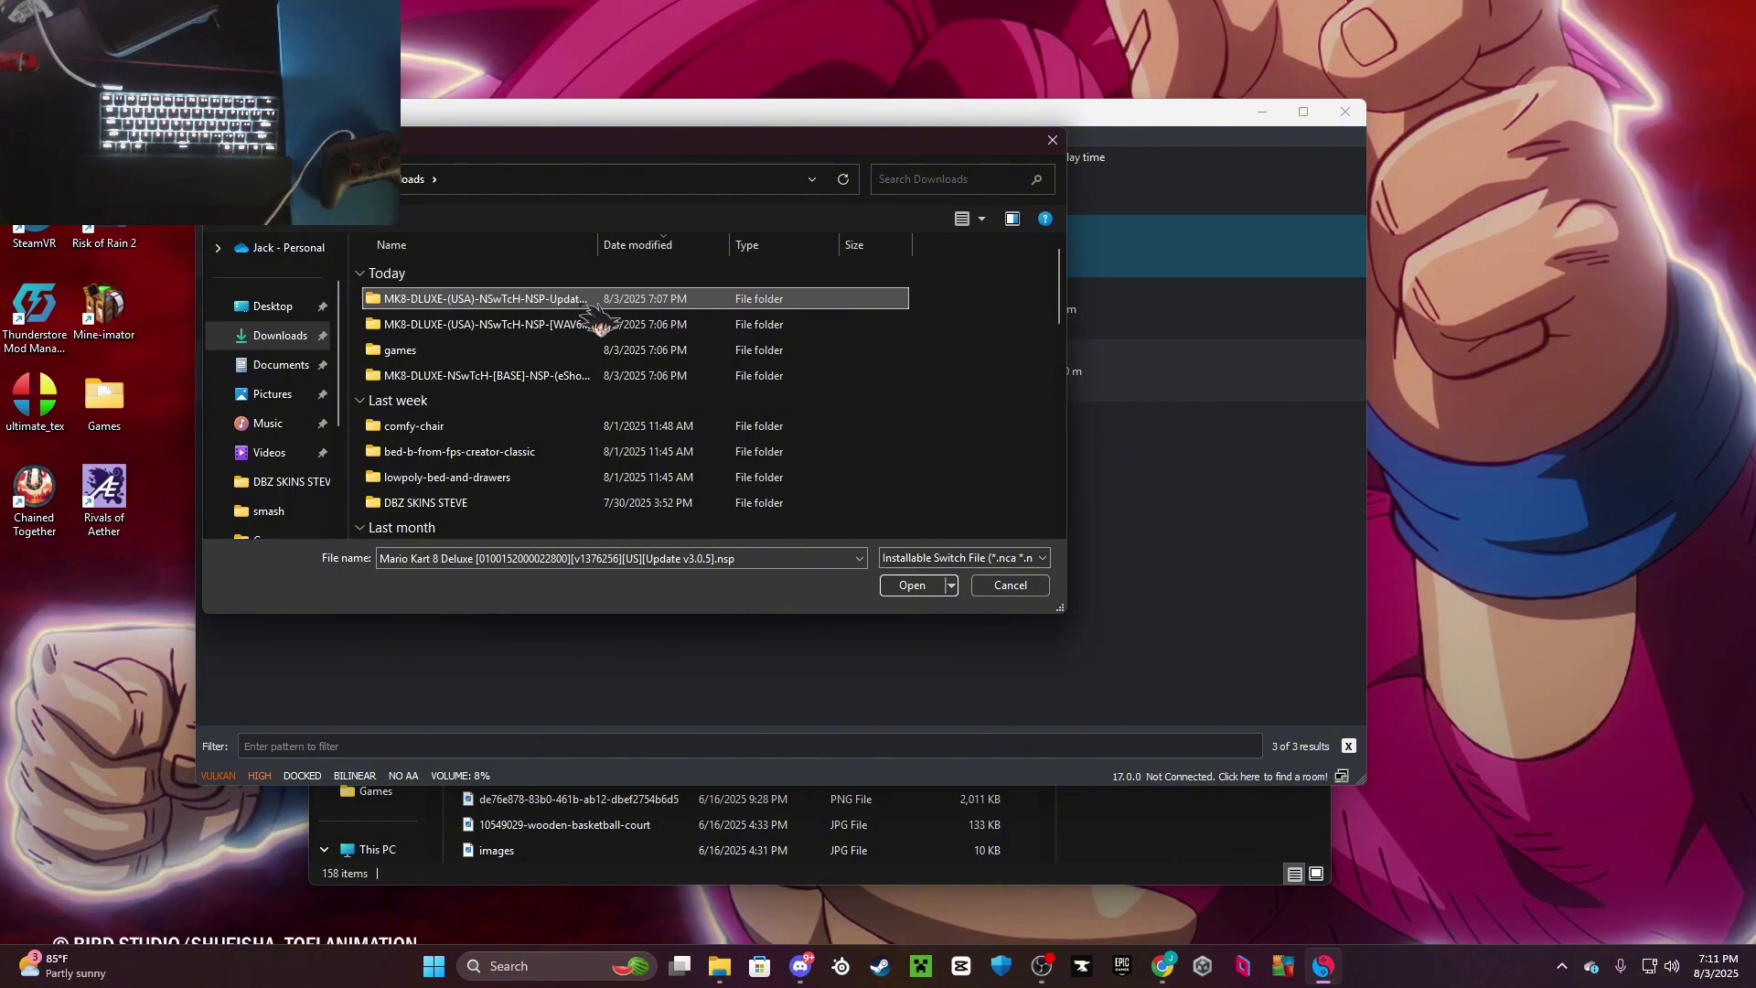
double_click(535, 300)
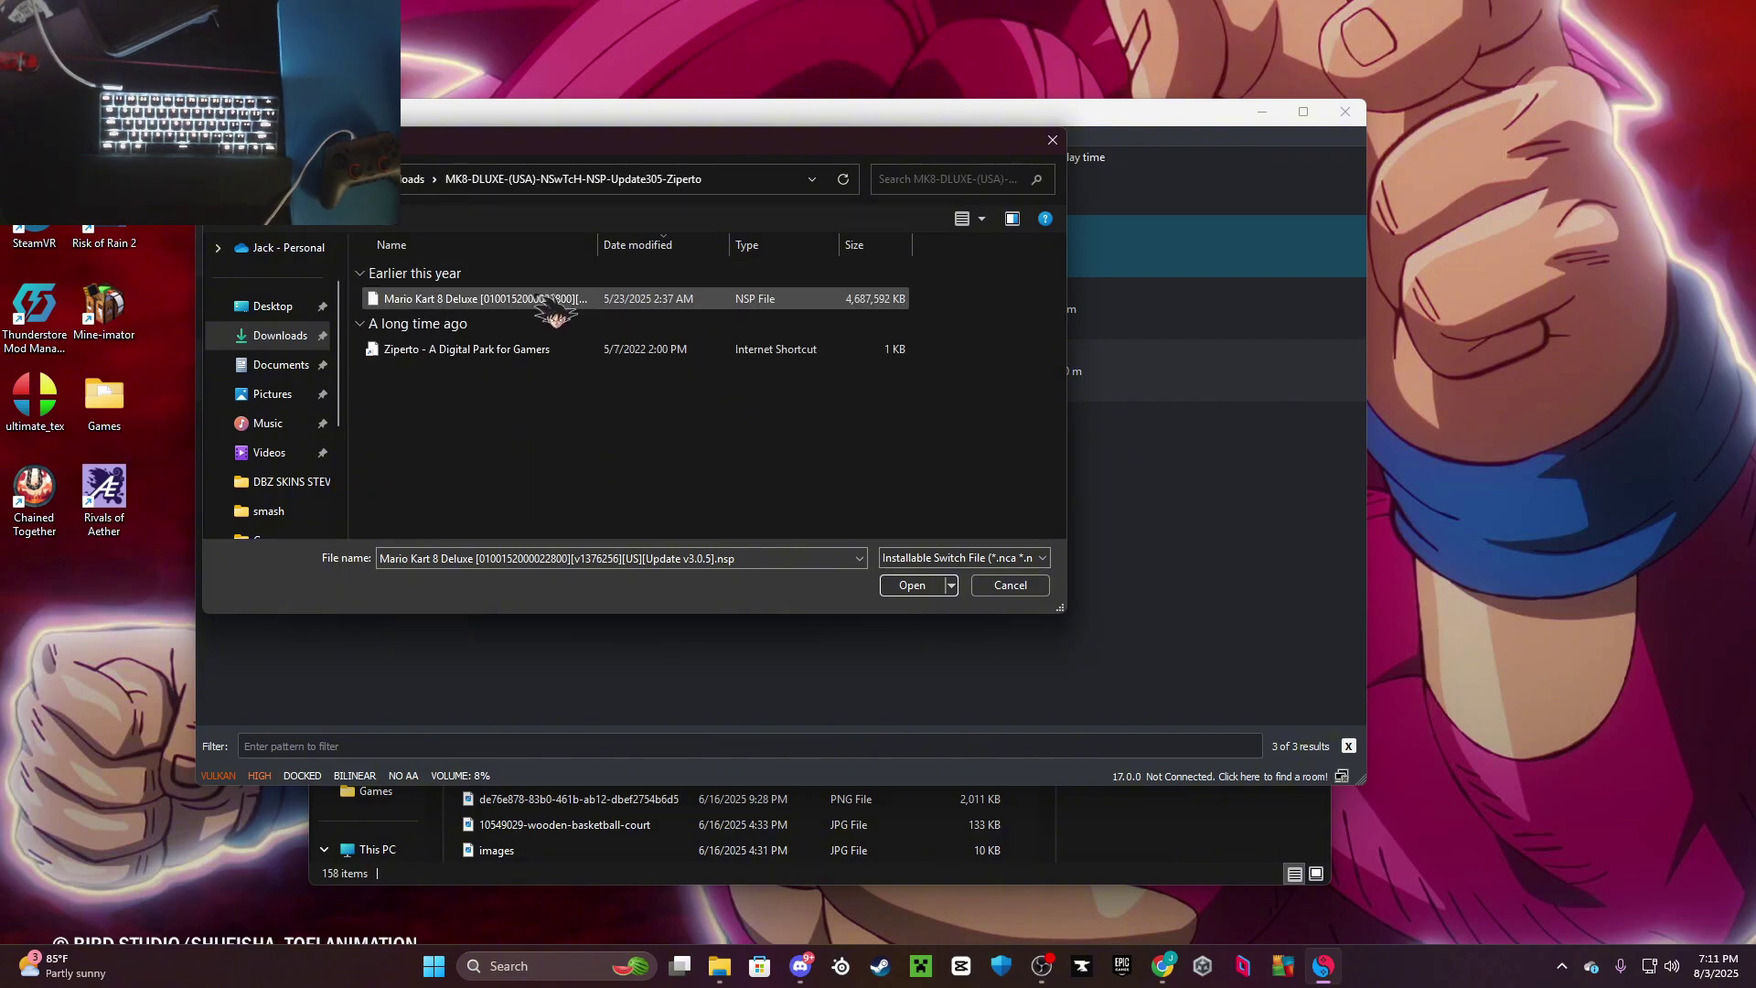
double_click(494, 309)
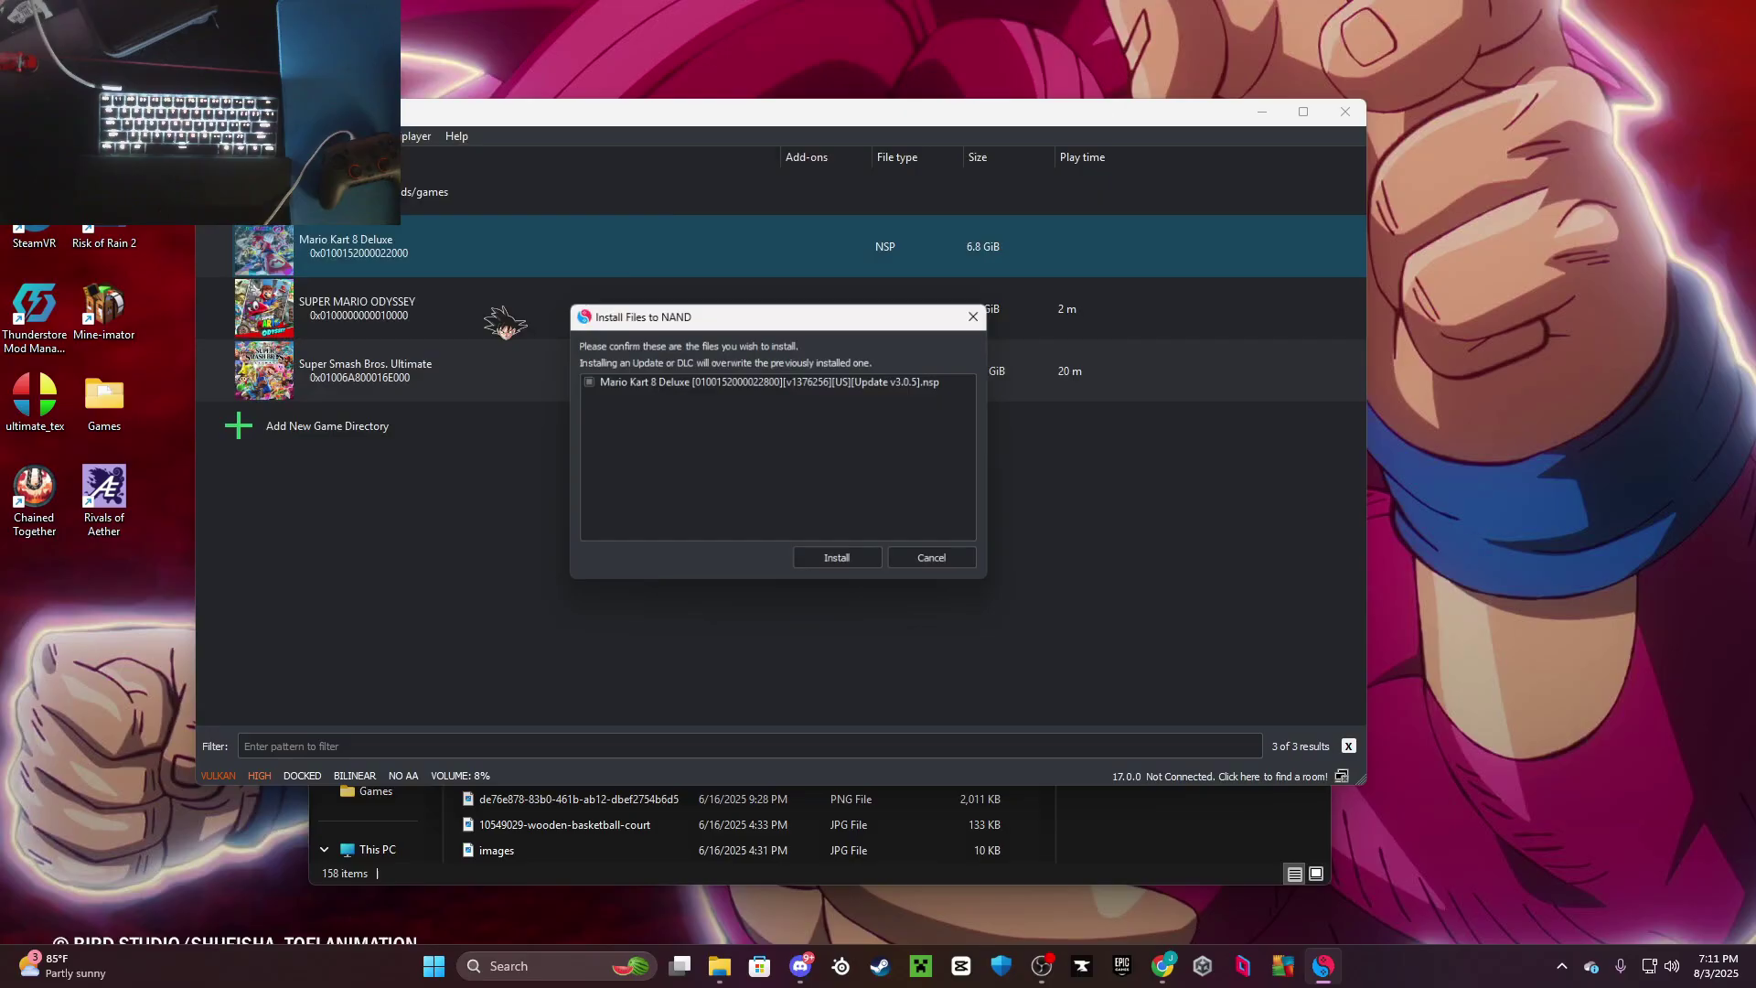
left_click(869, 565)
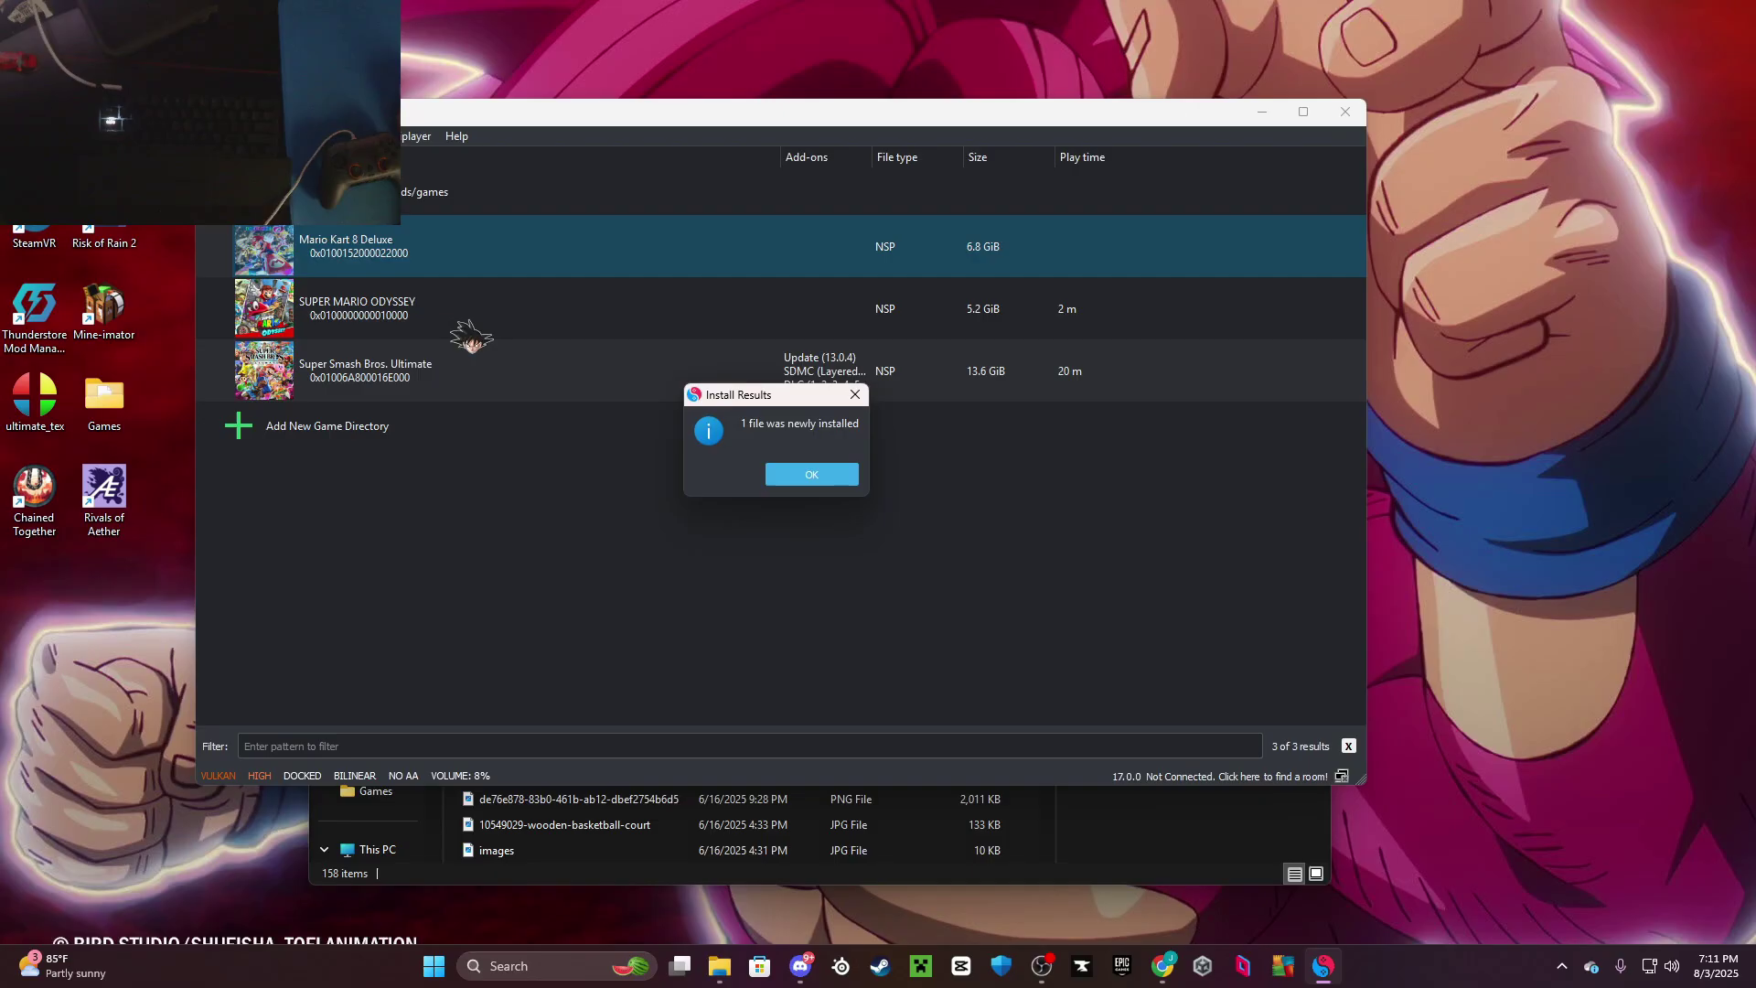
left_click(812, 475)
Install the Mario Kart 8 Deluxe Wave 1-6 DLC Unlocker NSP to NAND and return to the Downloads folder window
left_click(213, 135)
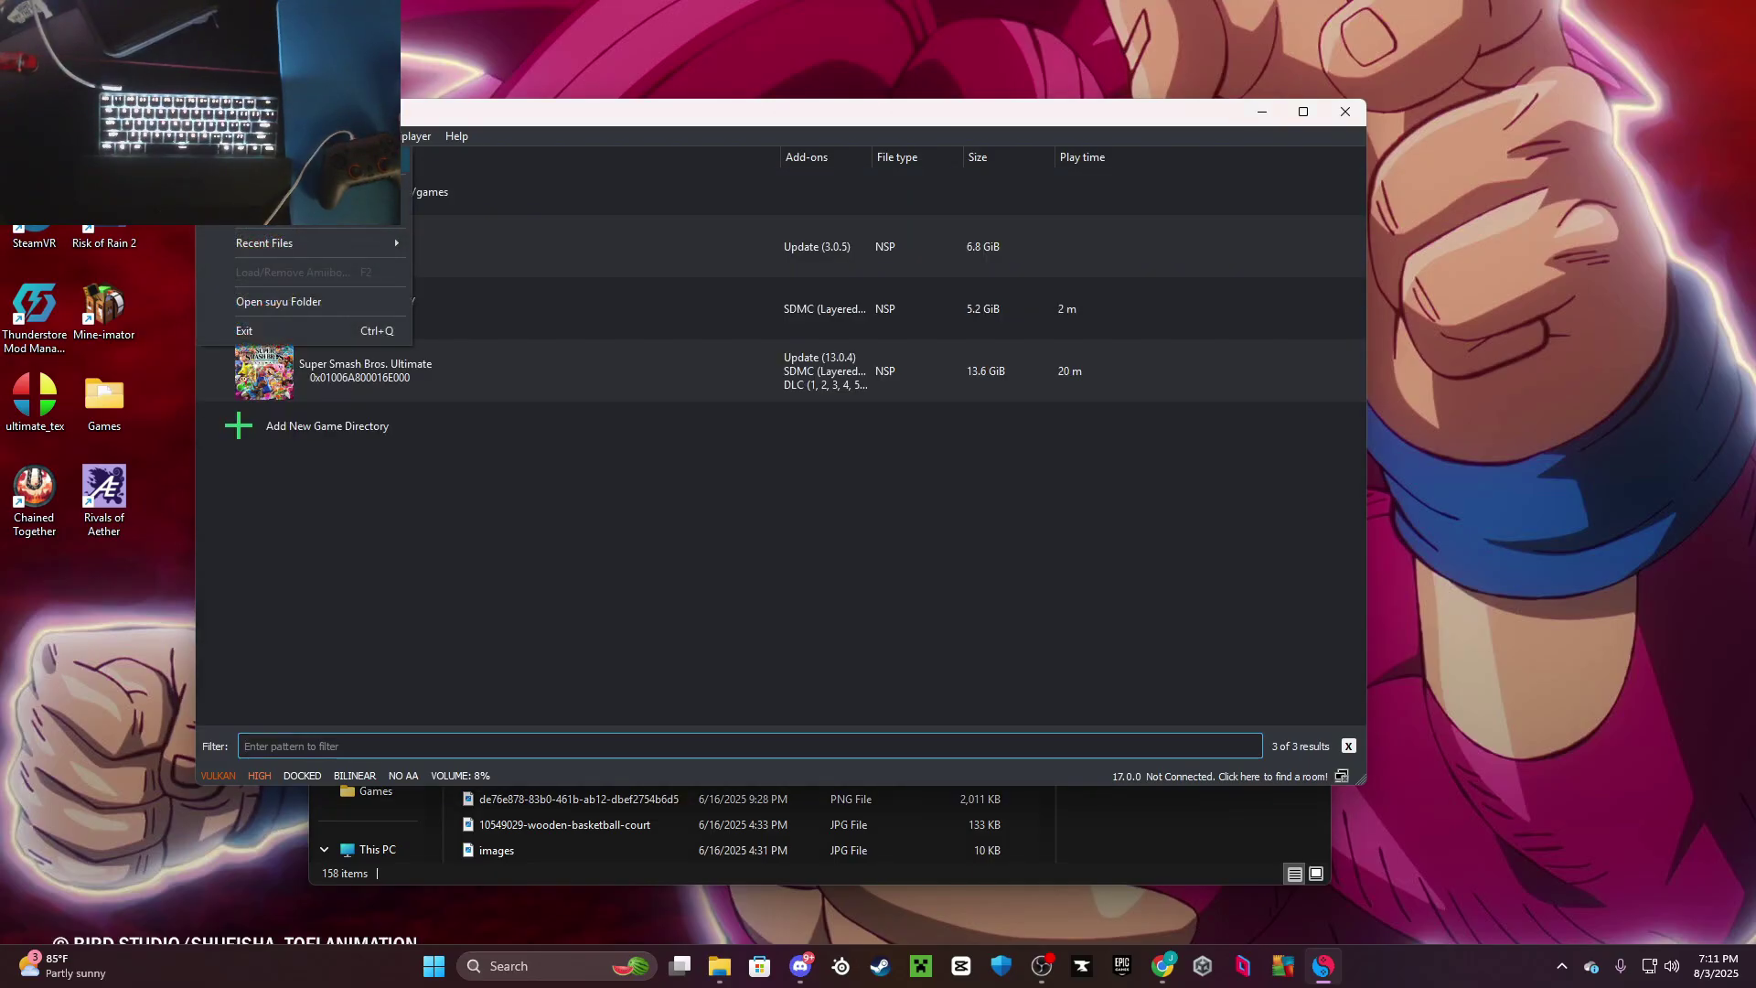
left_click(265, 161)
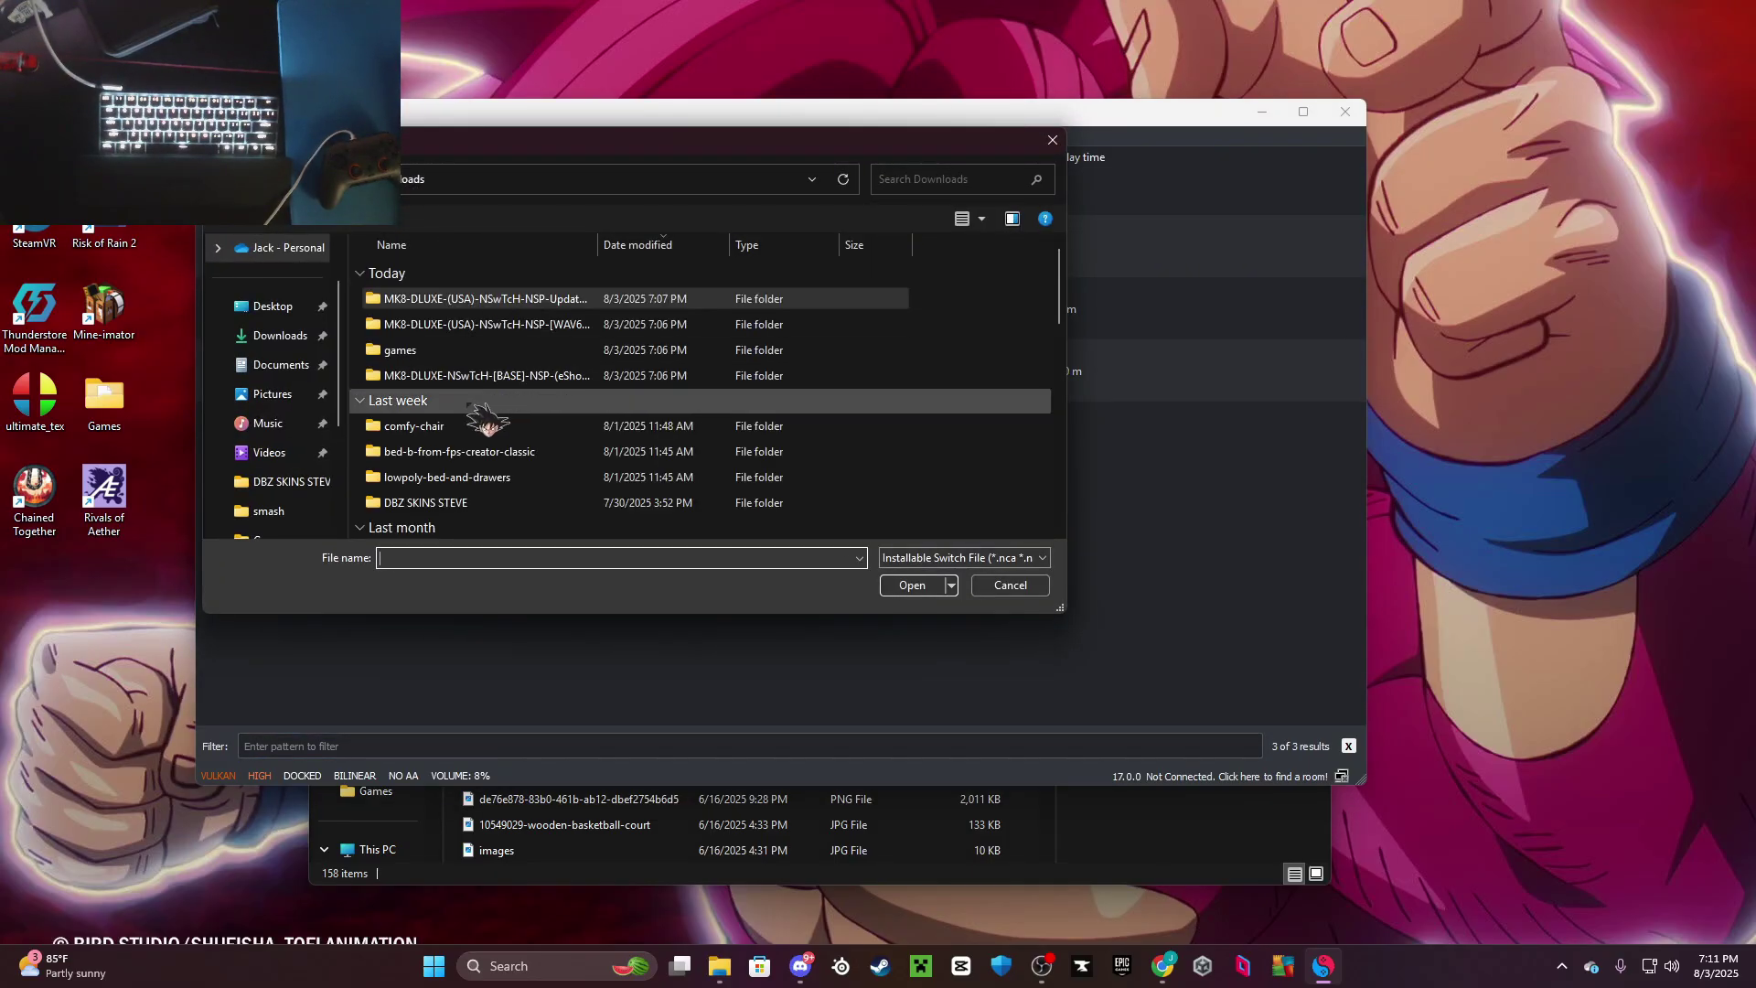
double_click(510, 329)
double_click(585, 300)
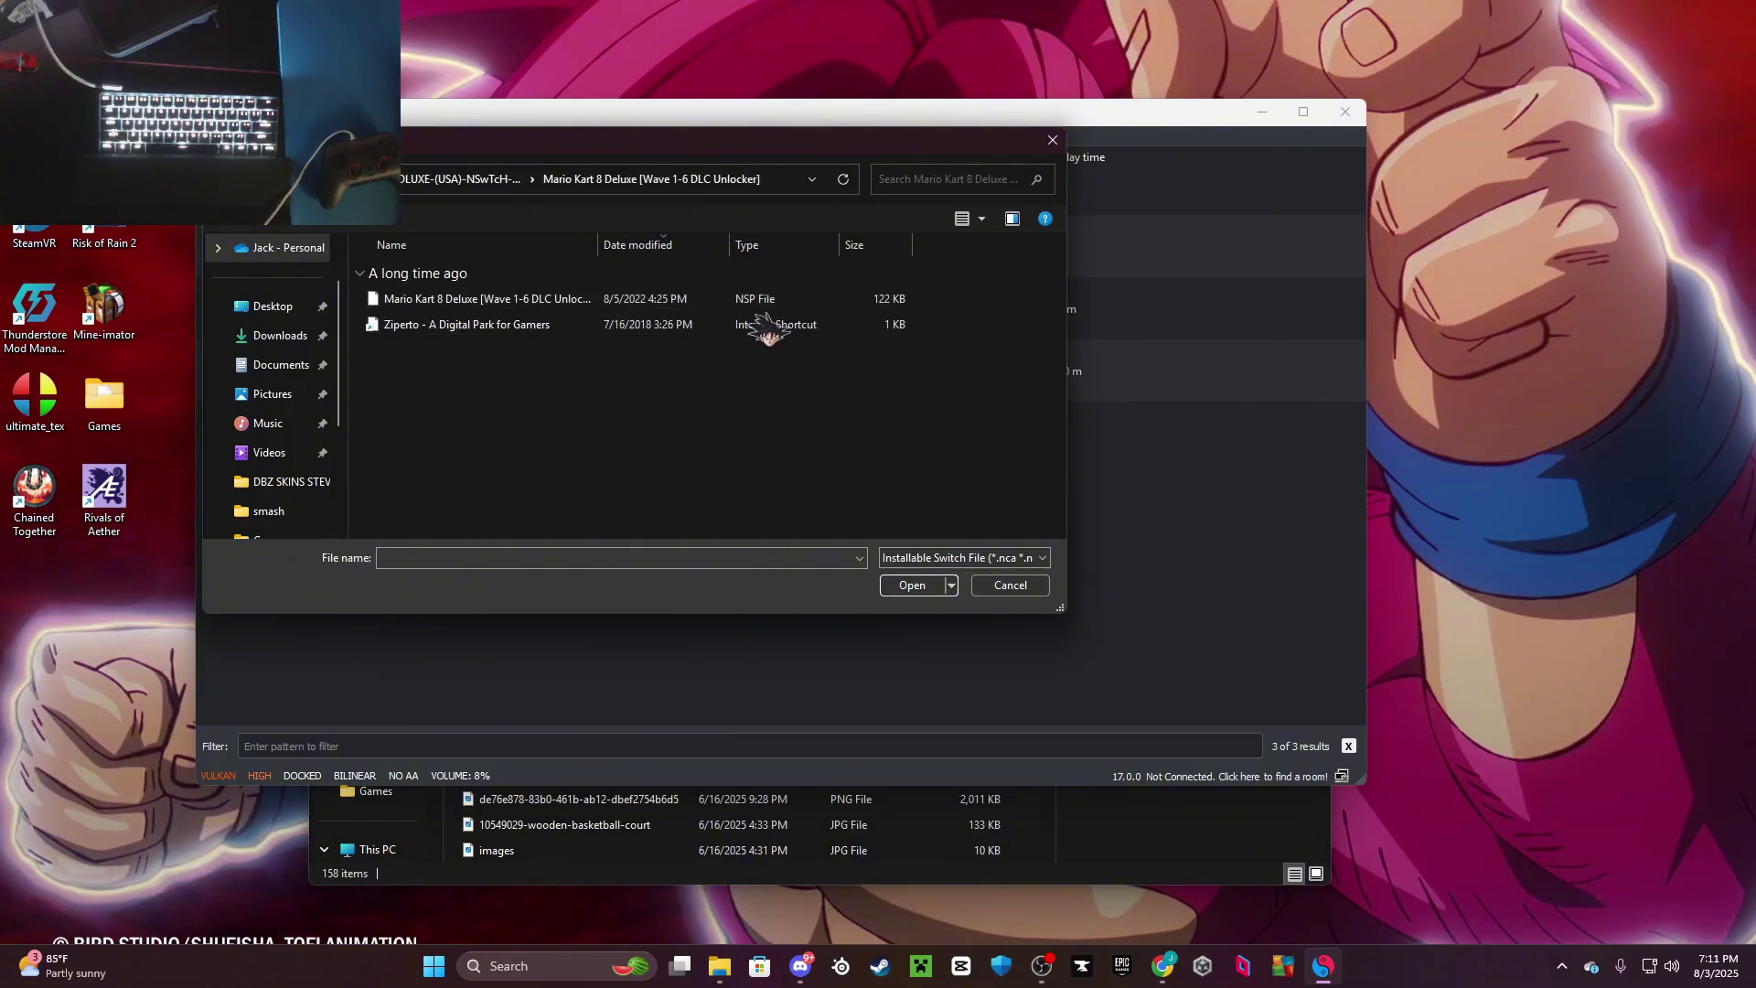
left_click(739, 302)
double_click(778, 302)
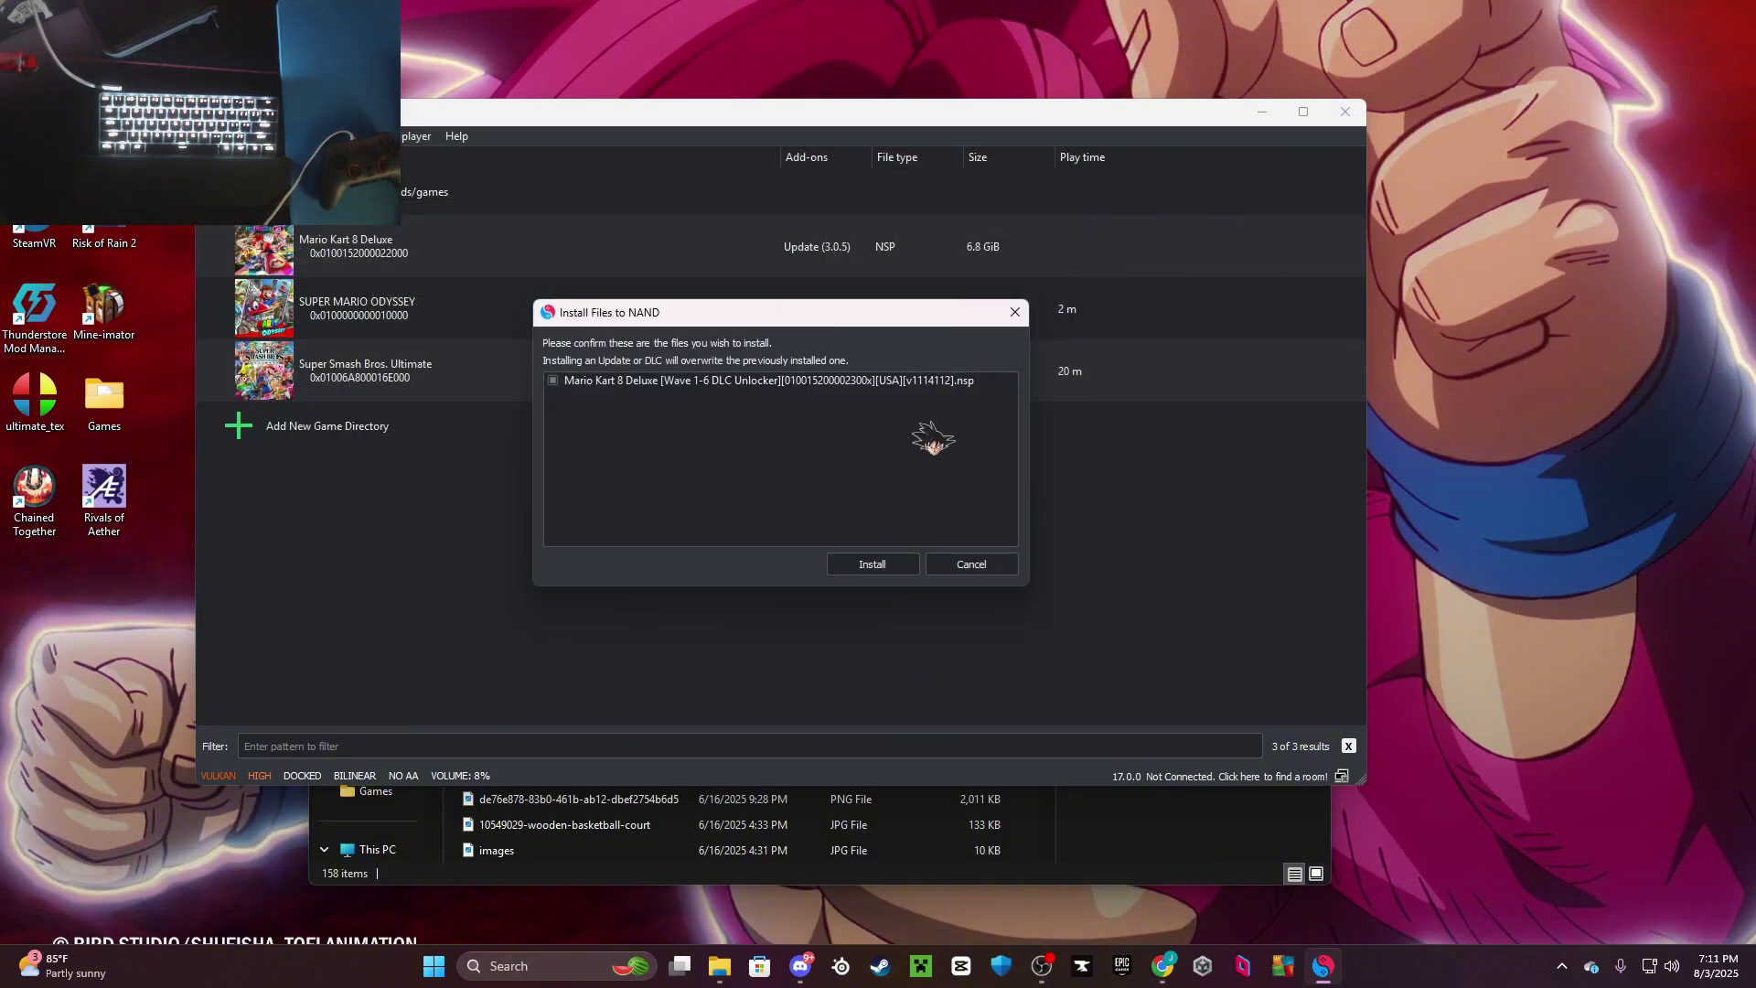
left_click(912, 564)
left_click(811, 474)
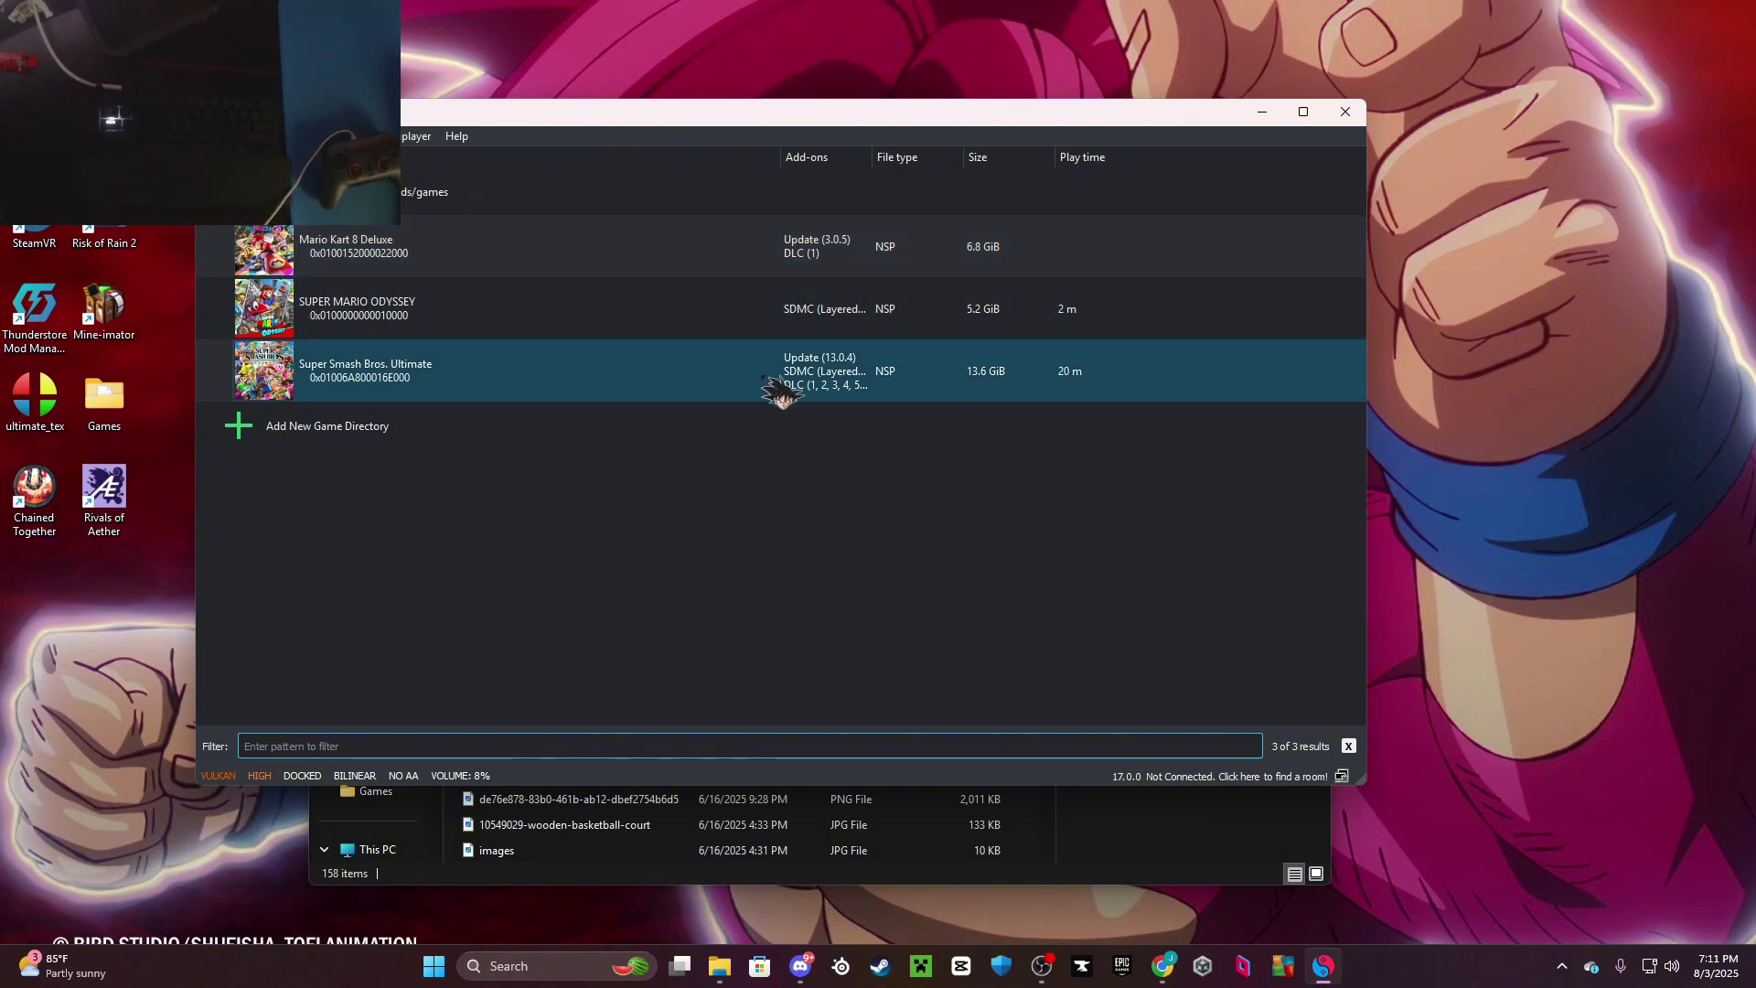
left_click(1187, 794)
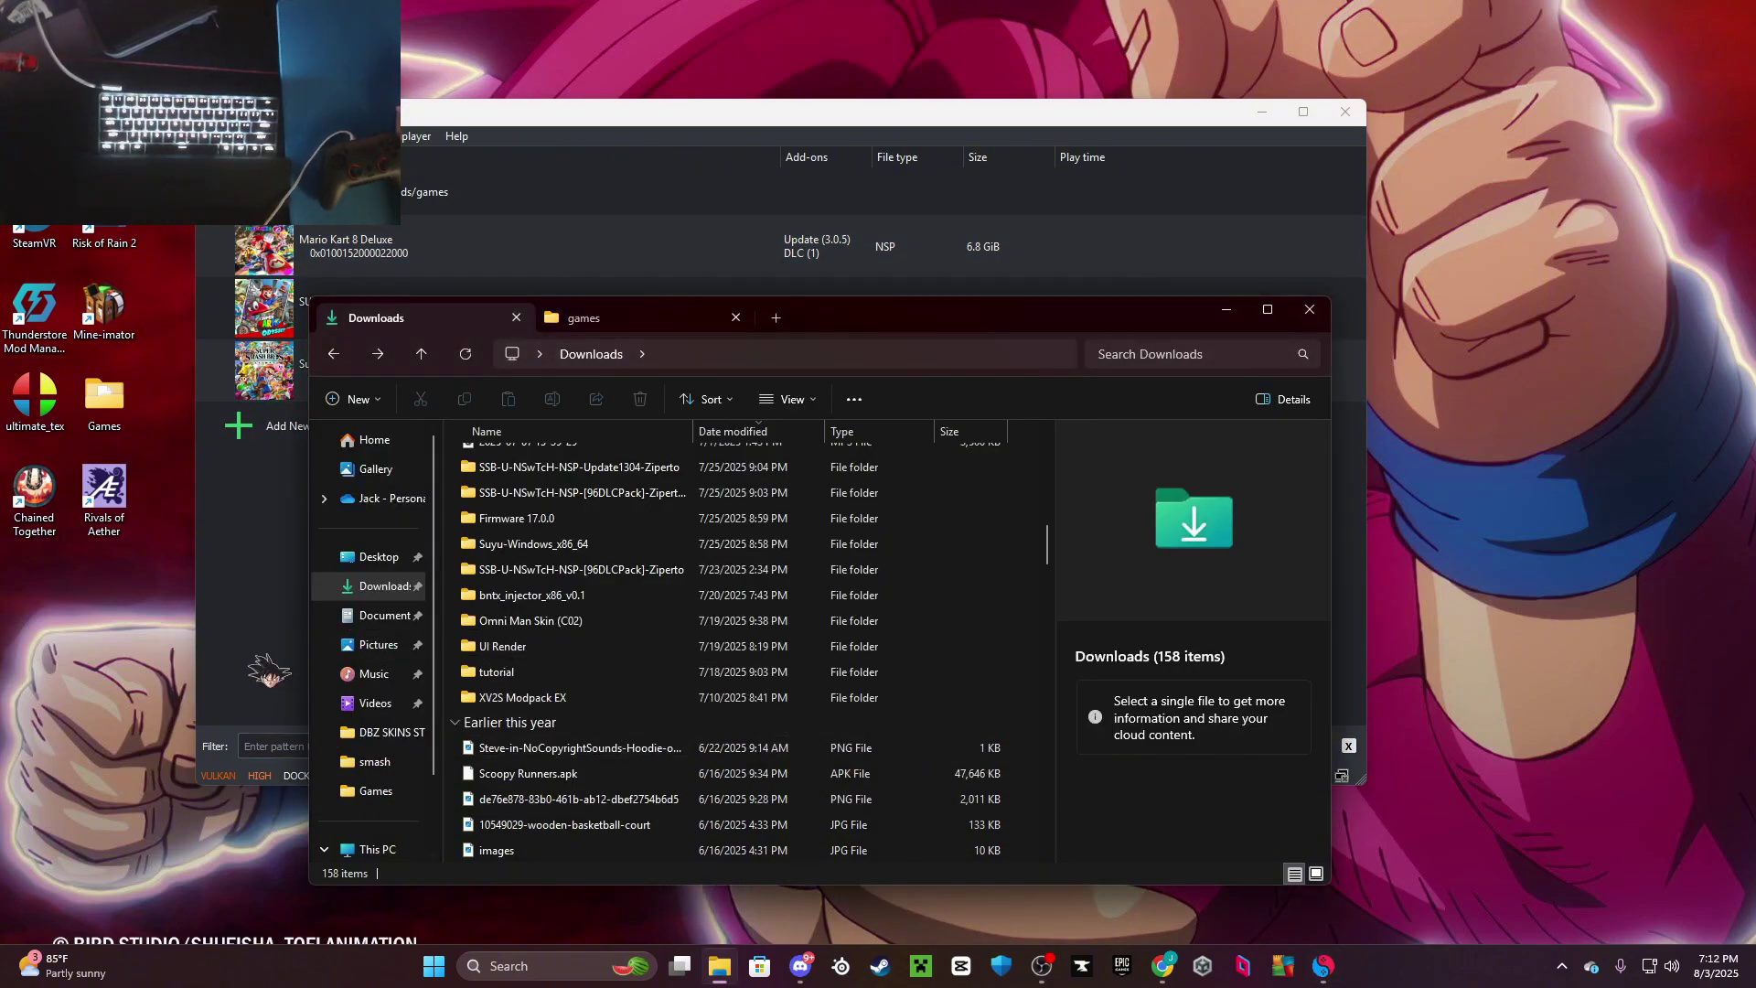